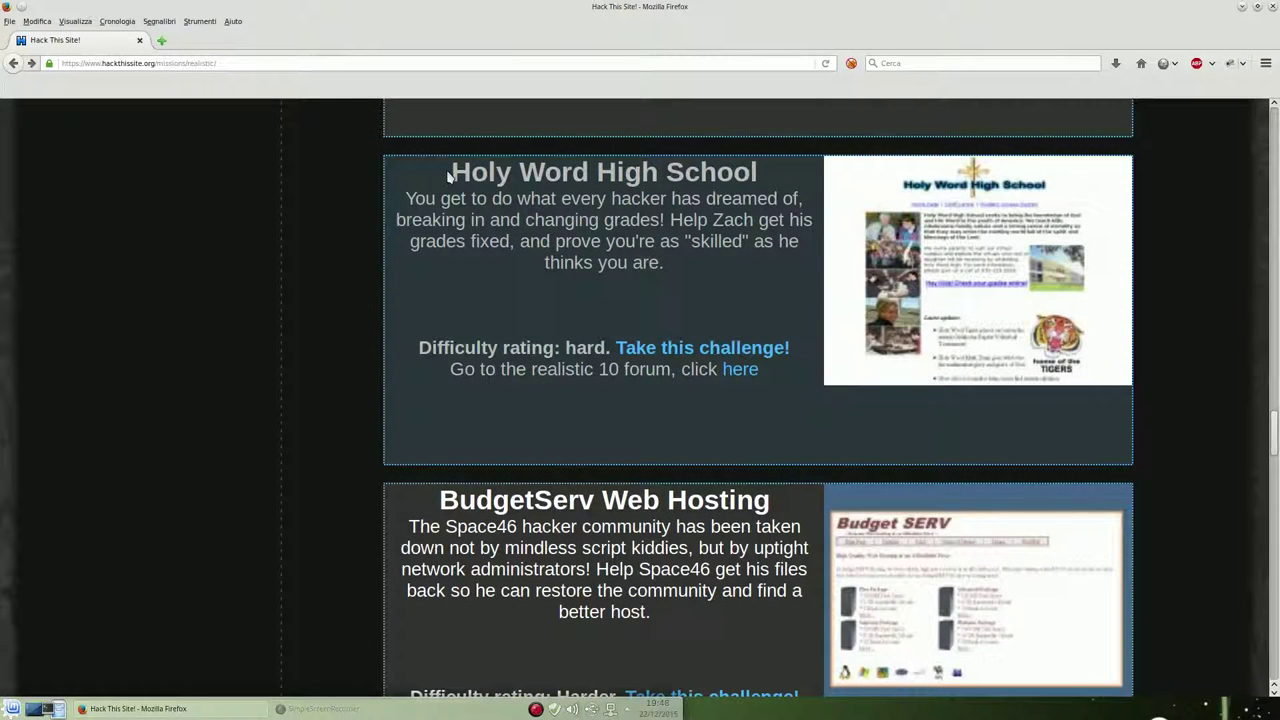
Start the Holy Word High School realistic challenge and scroll down to the student's message
drag(448, 175, 797, 174)
click(612, 270)
double_click(581, 349)
click(692, 350)
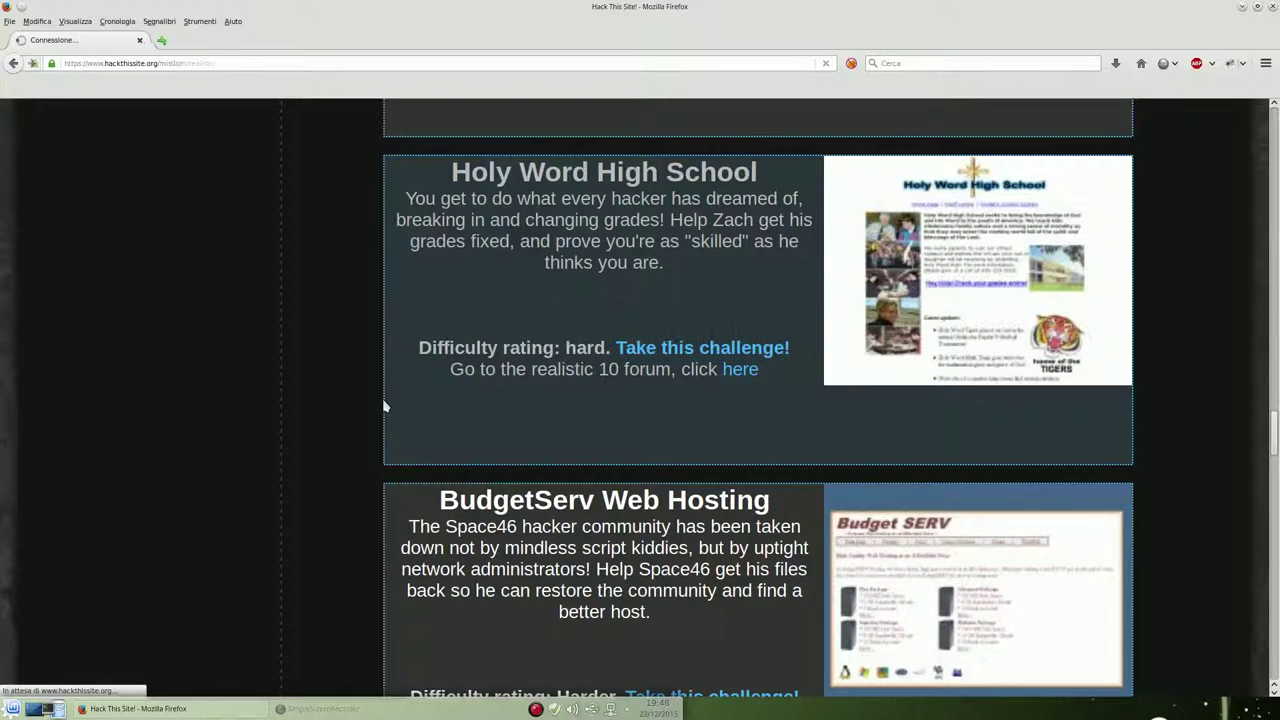
scroll(397, 403, down, 5)
Open the school website link from the message in a new tab
scroll(397, 403, up, 1)
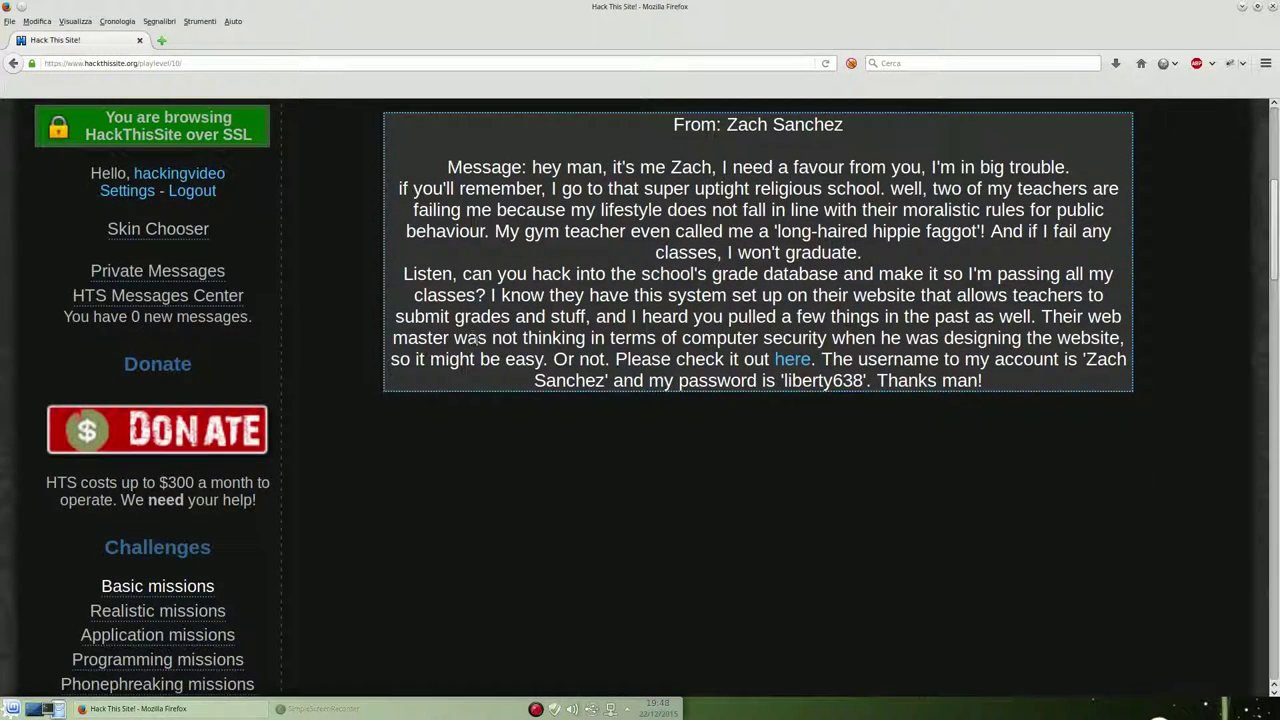
drag(728, 125, 845, 125)
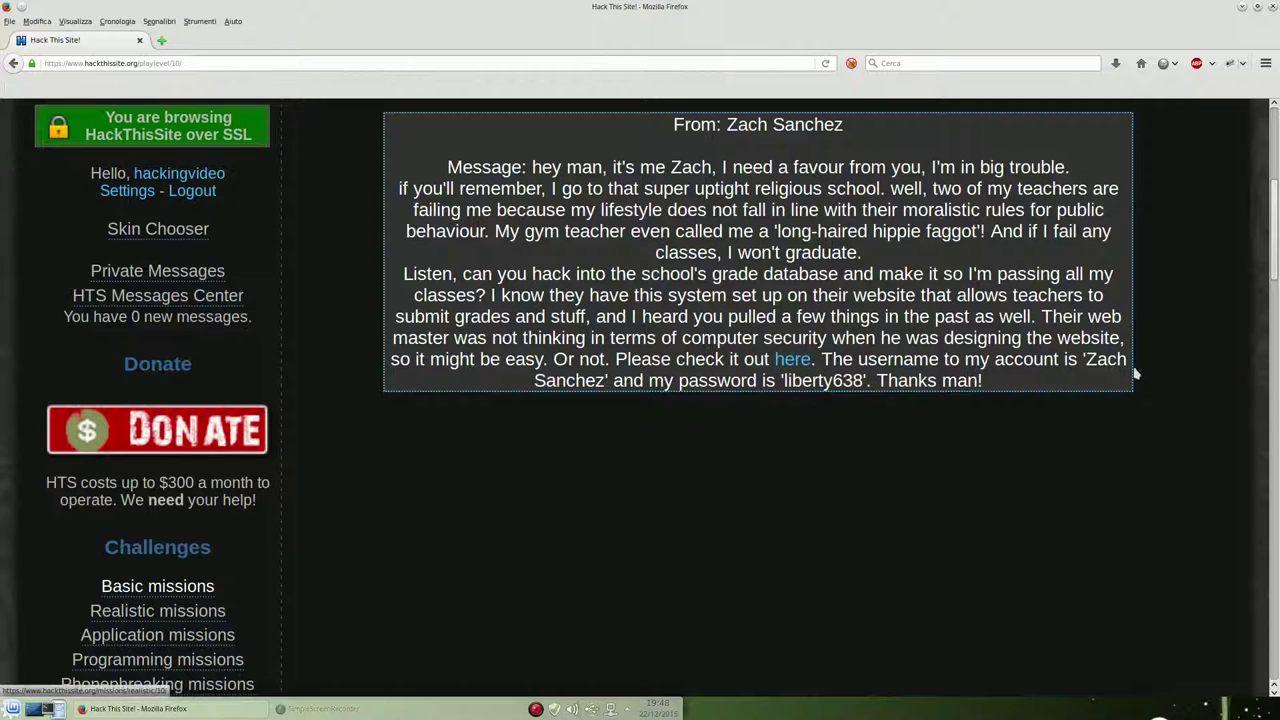
drag(1084, 360, 605, 381)
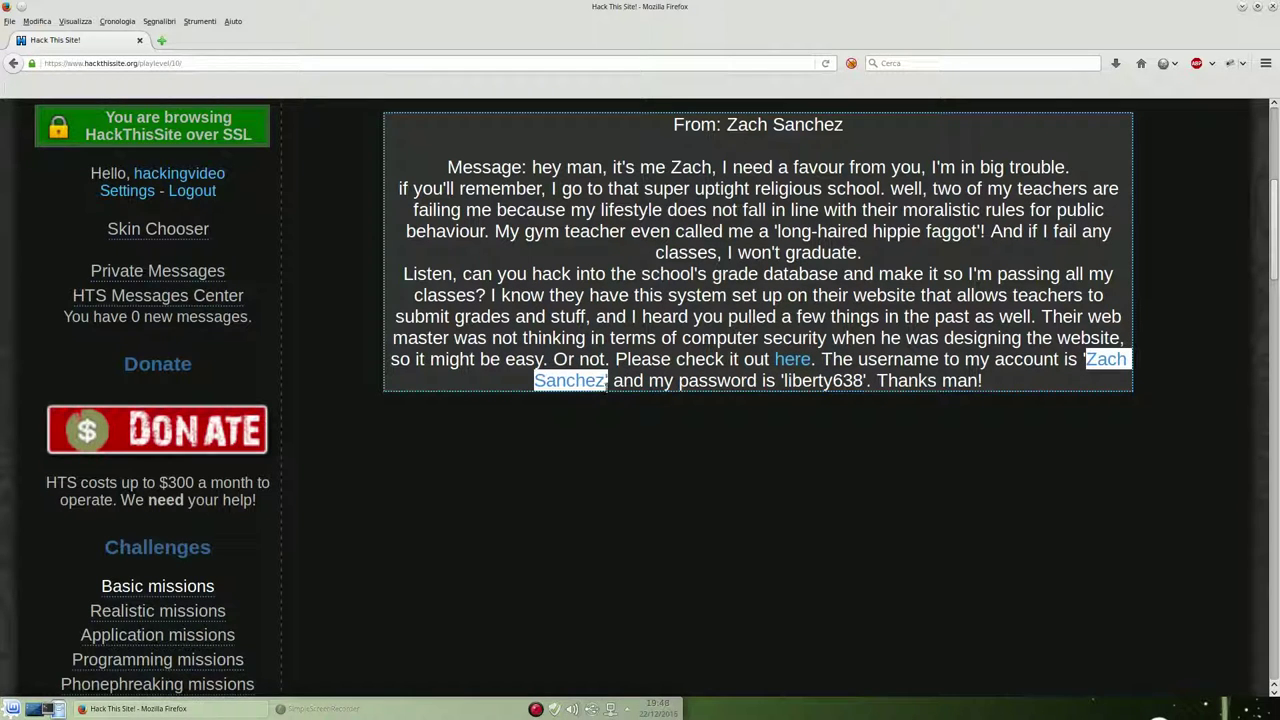
drag(784, 380, 862, 380)
click(808, 380)
right_click(790, 360)
click(820, 373)
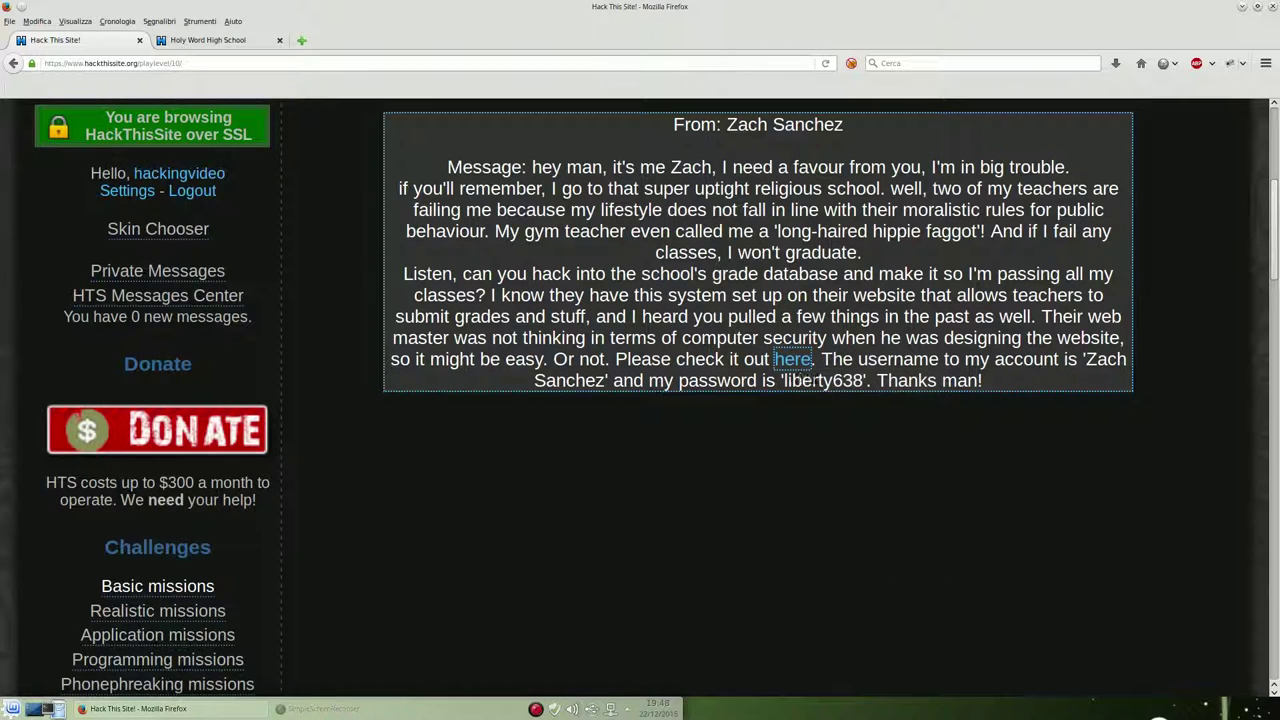
Copy the student's password and username from the message
double_click(815, 380)
right_click(814, 376)
click(837, 402)
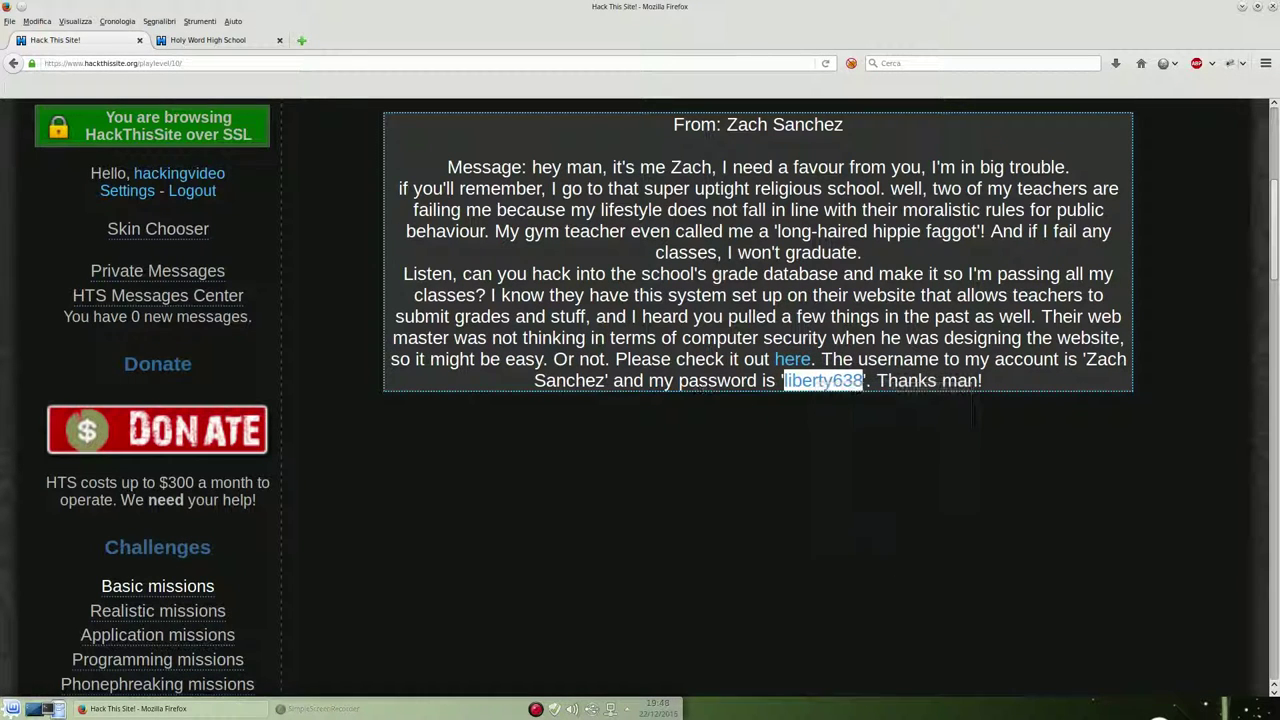
drag(604, 380, 1088, 358)
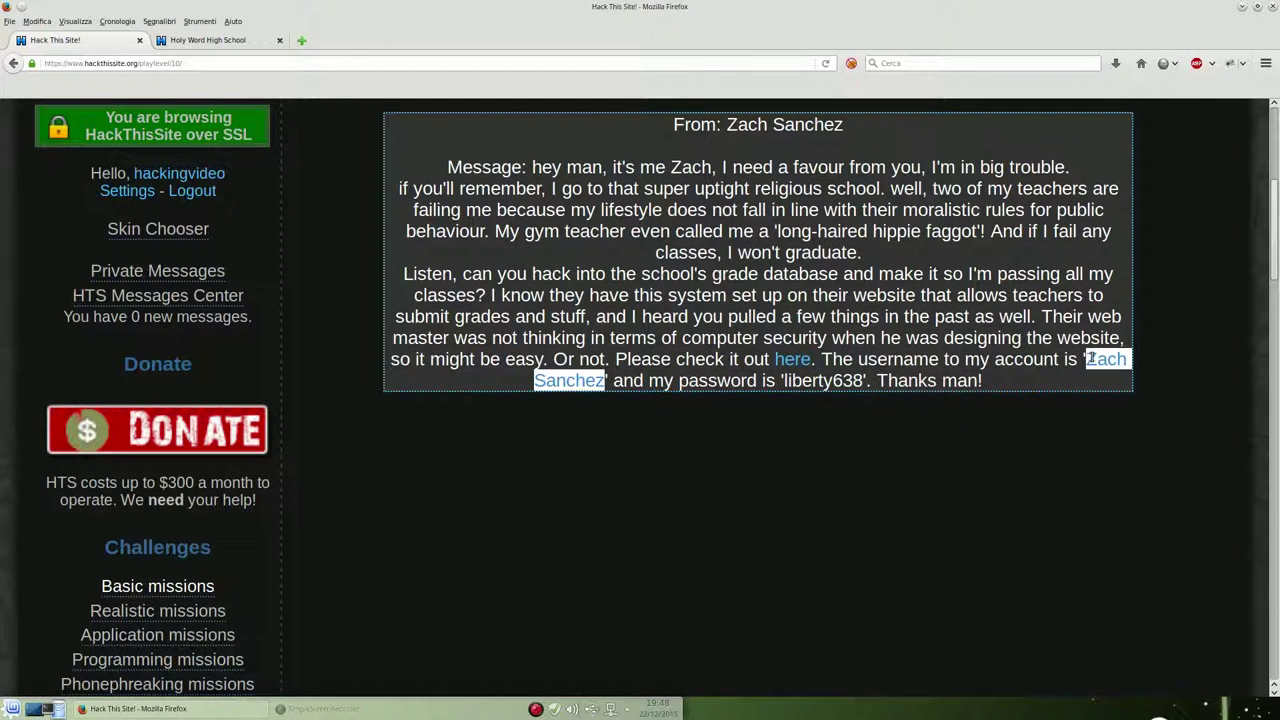
right_click(1092, 362)
click(1120, 386)
Sign in to the 'Check your grades online' page with the copied username and password
click(210, 40)
scroll(396, 290, down, 5)
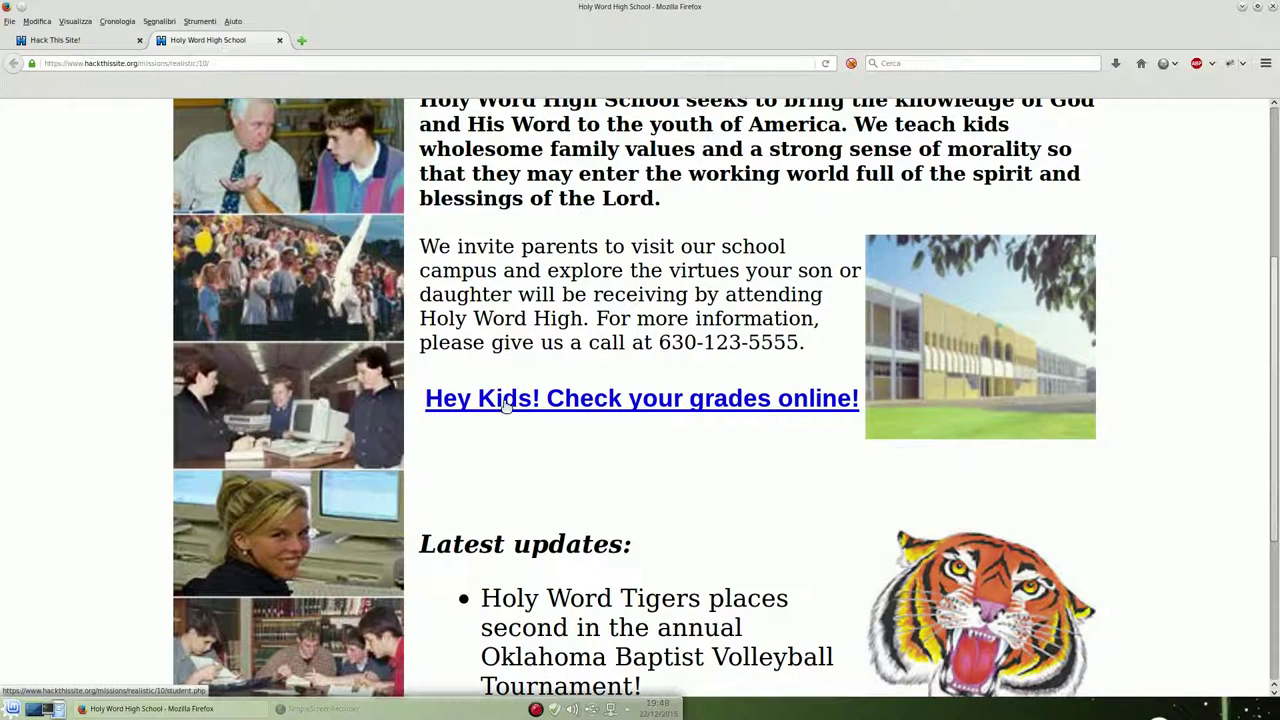
click(622, 402)
click(603, 434)
key(ctrl+v)
click(617, 481)
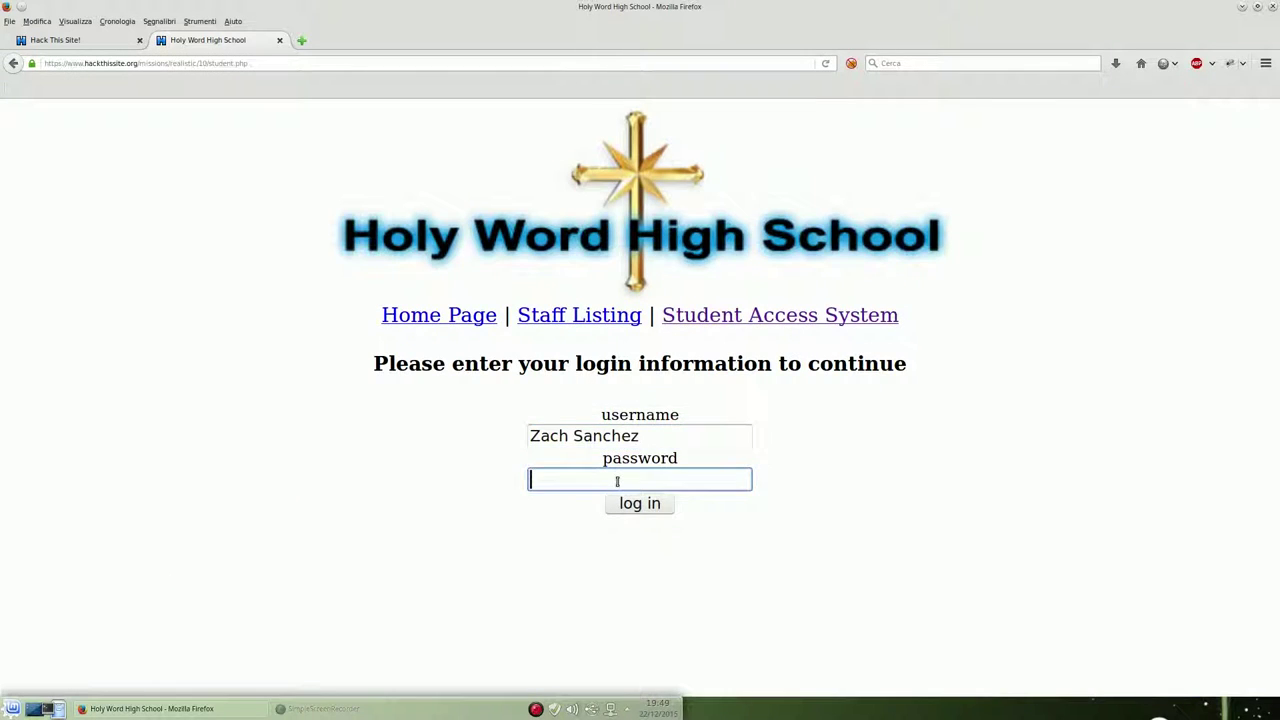
text(*****)
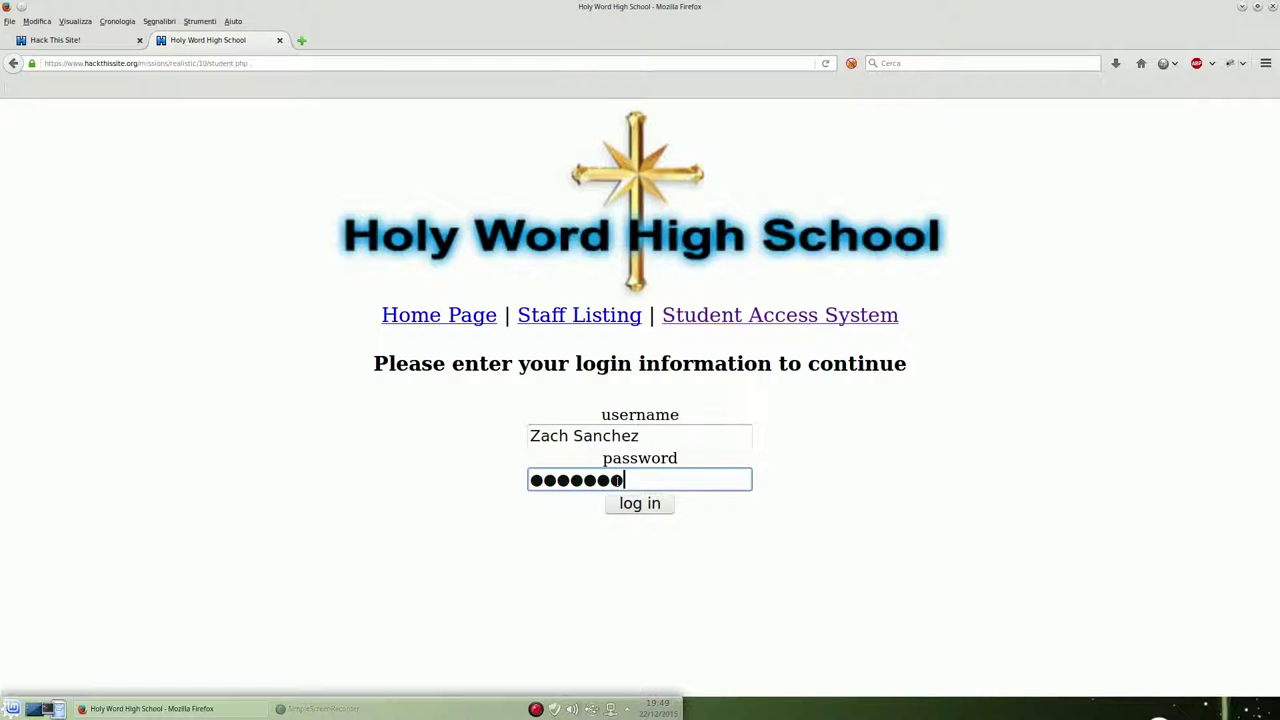
text(***)
click(72, 44)
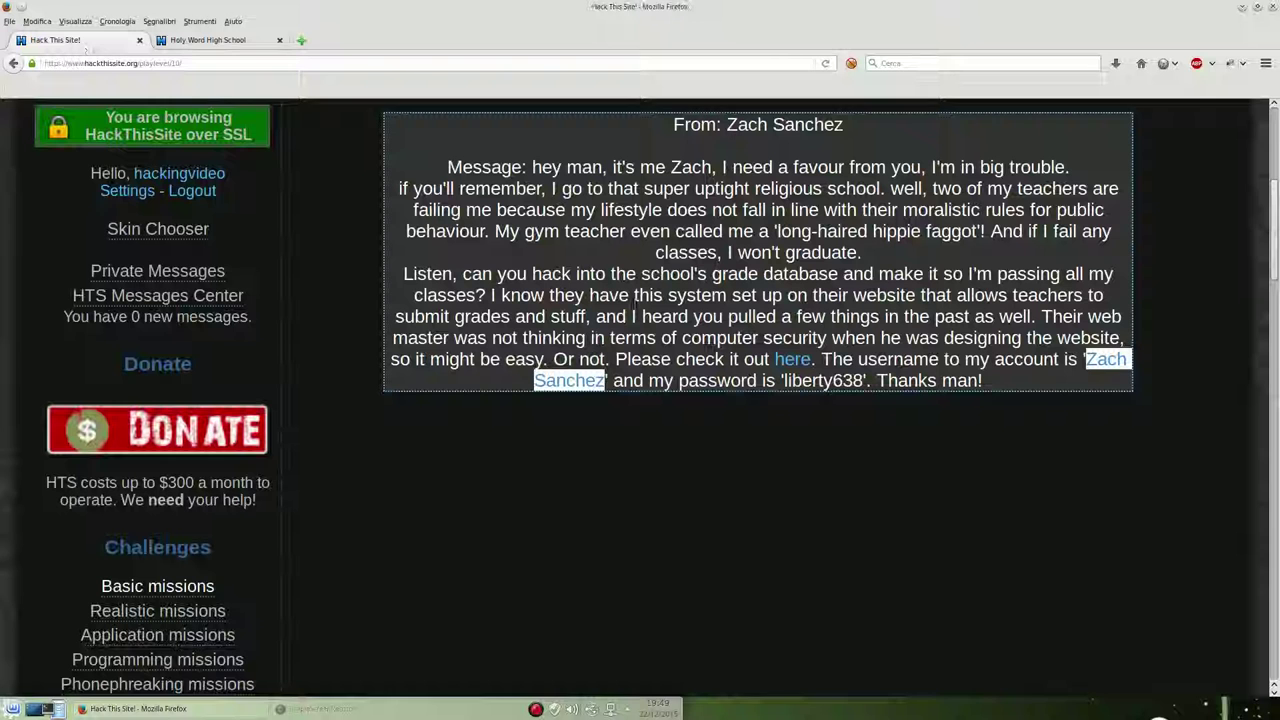
click(208, 40)
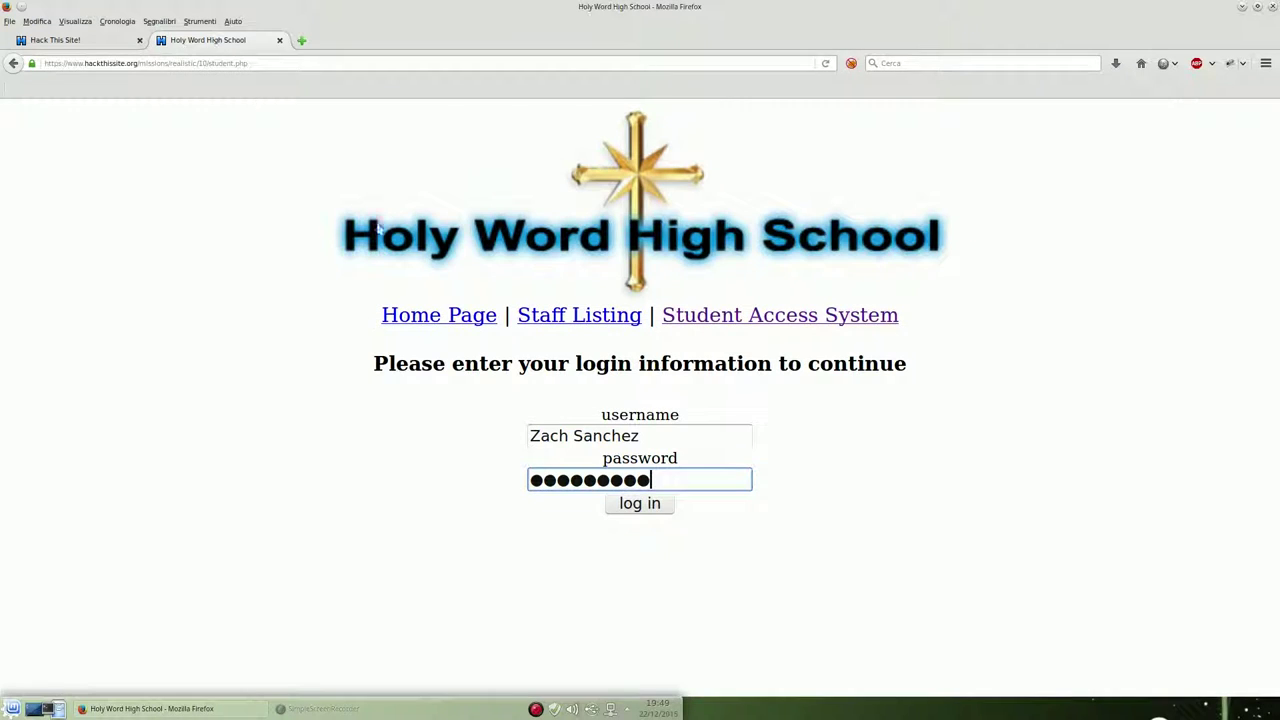
click(660, 507)
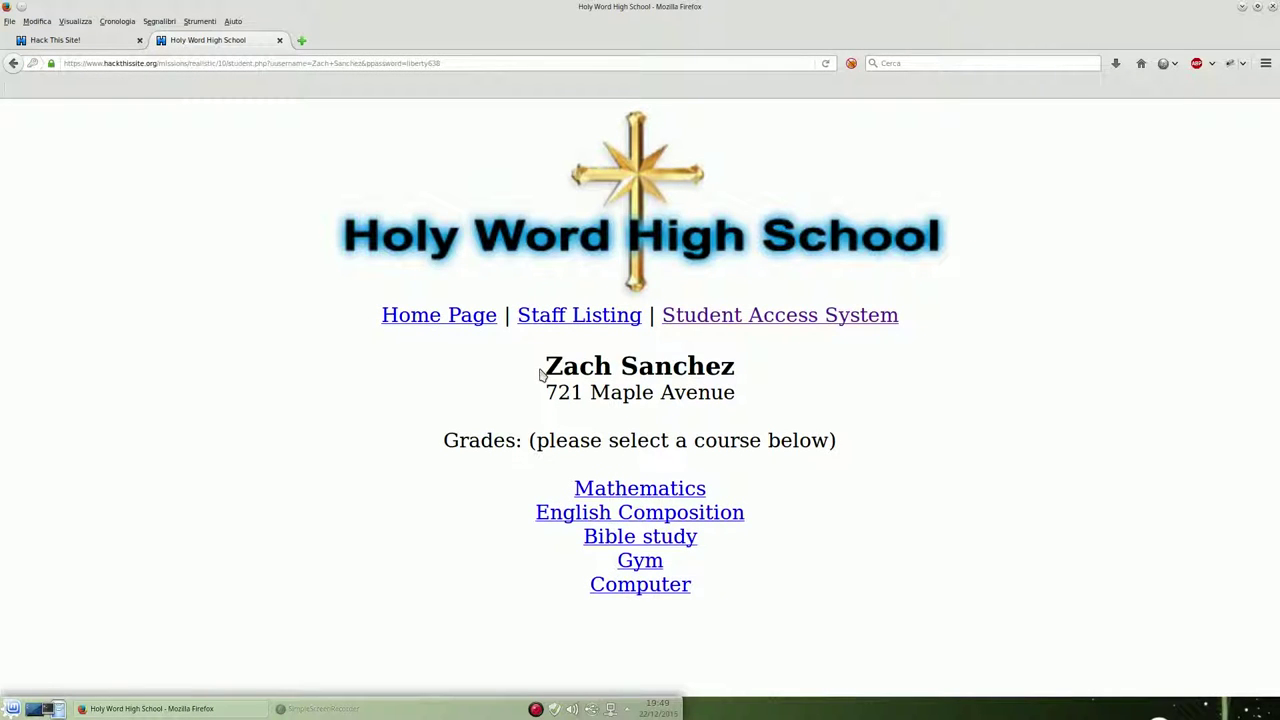
Inspect the grades page in developer tools and view its cookies
drag(540, 374, 797, 380)
right_click(797, 380)
click(881, 556)
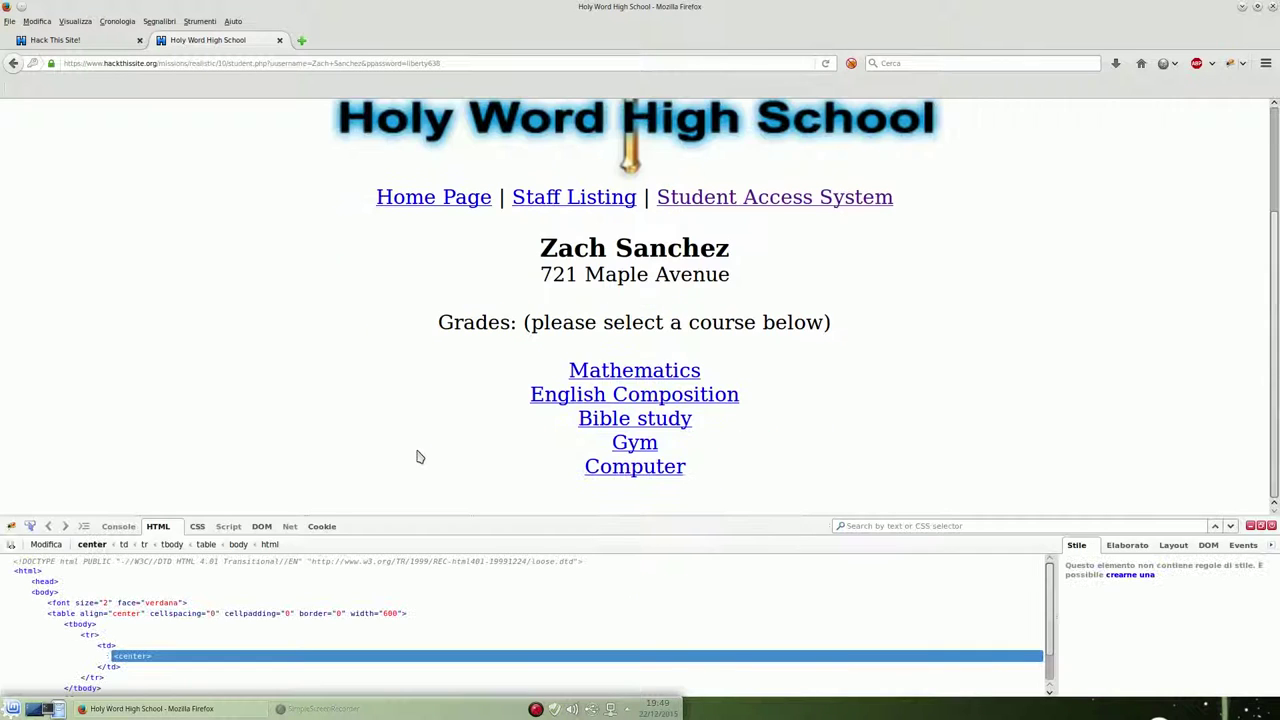
click(320, 527)
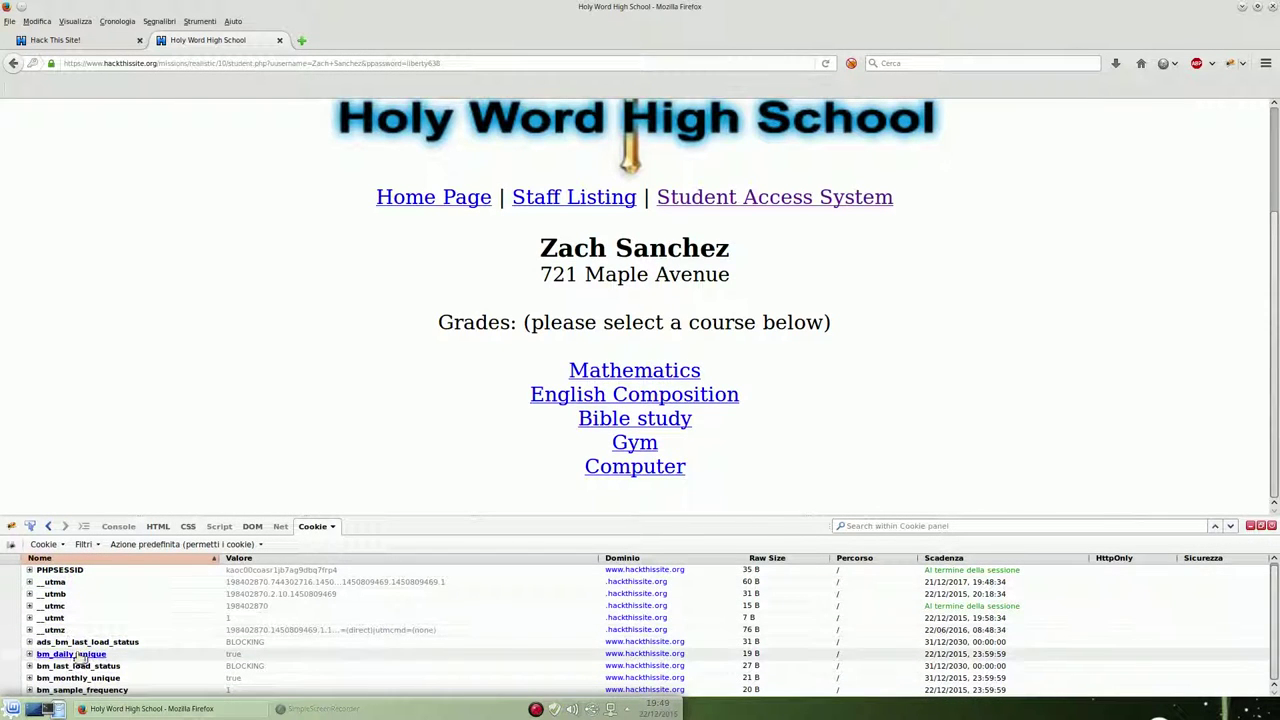
scroll(90, 645, down, 2)
scroll(103, 632, up, 2)
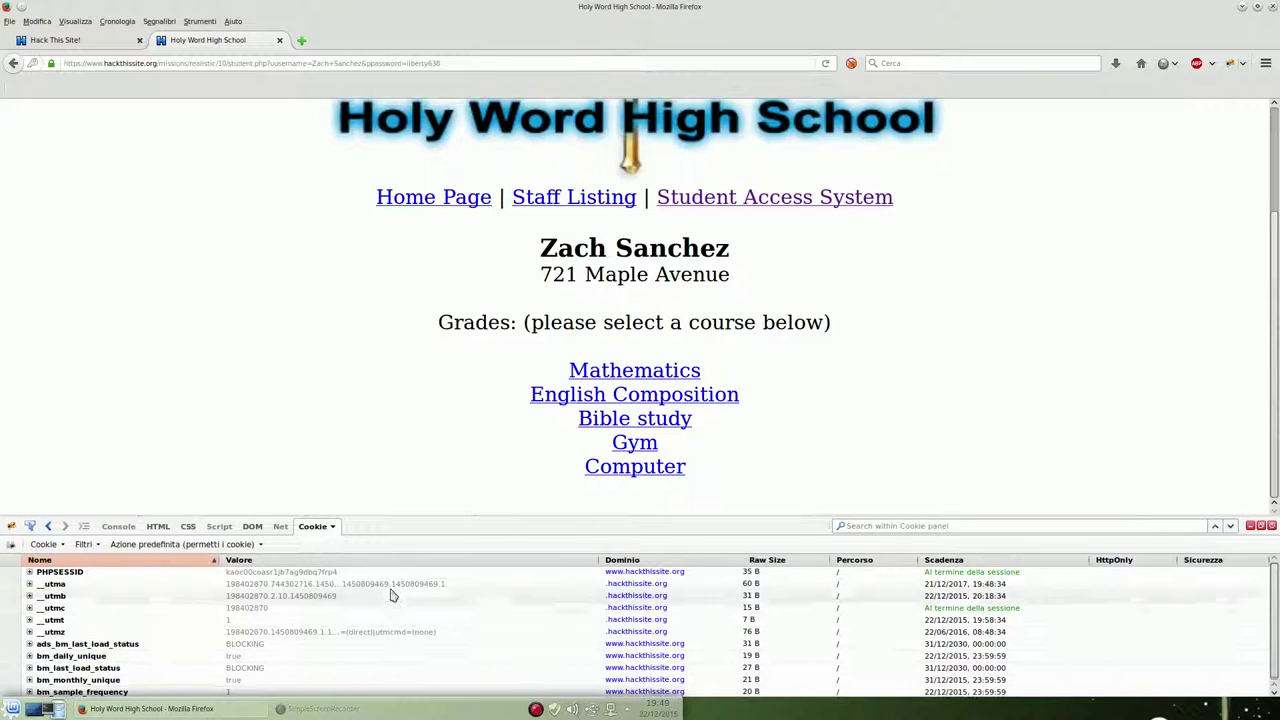
View the Mathematics, English Composition and Bible study grades, noting Bible study's 2 and 1
click(615, 369)
scroll(446, 378, down, 5)
click(612, 222)
scroll(551, 367, down, 2)
click(634, 171)
scroll(443, 360, down, 5)
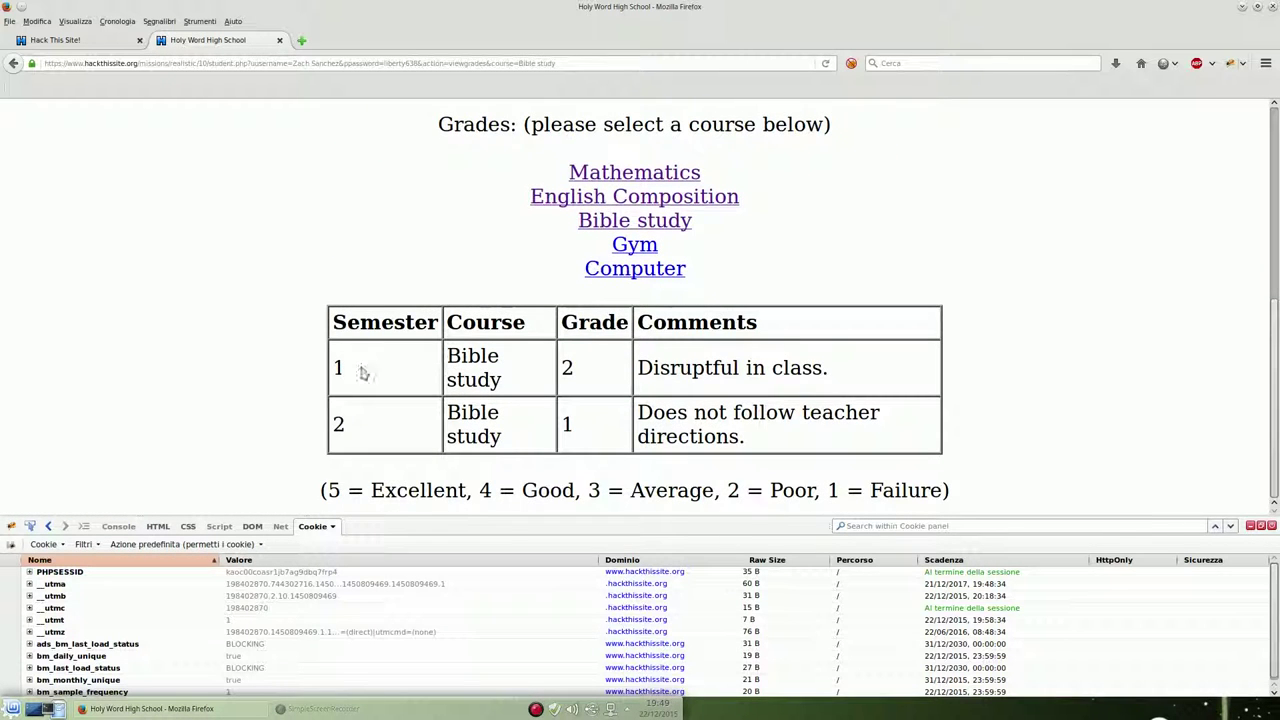
double_click(566, 370)
double_click(565, 426)
drag(845, 498, 948, 495)
click(905, 496)
scroll(594, 375, up, 5)
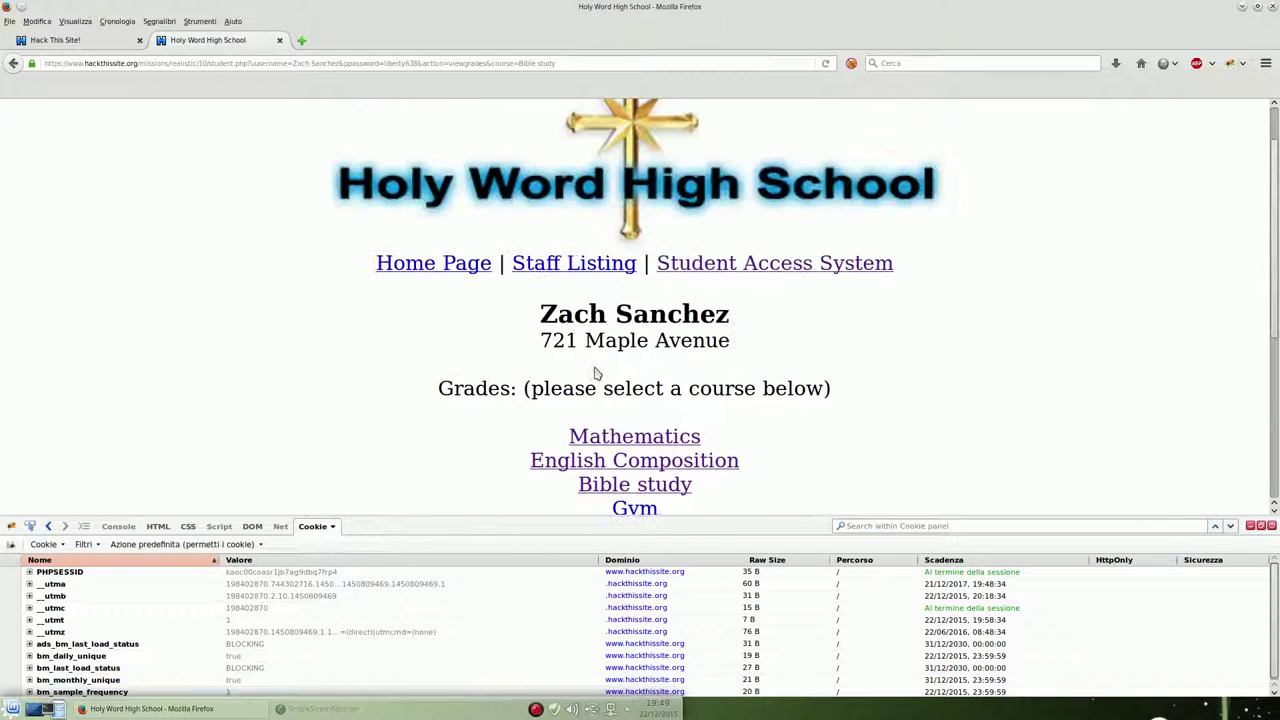
Go to the school home page and view its page source
click(410, 268)
scroll(410, 275, down, 4)
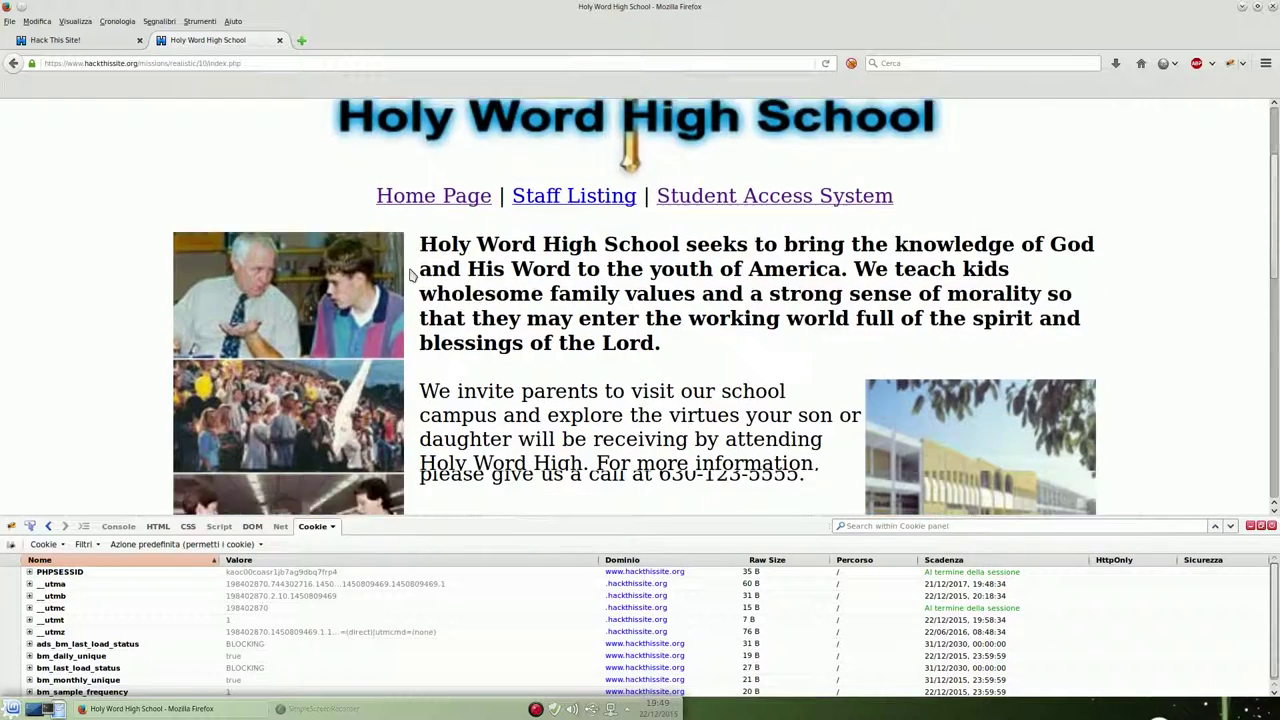
scroll(410, 272, down, 2)
right_click(129, 383)
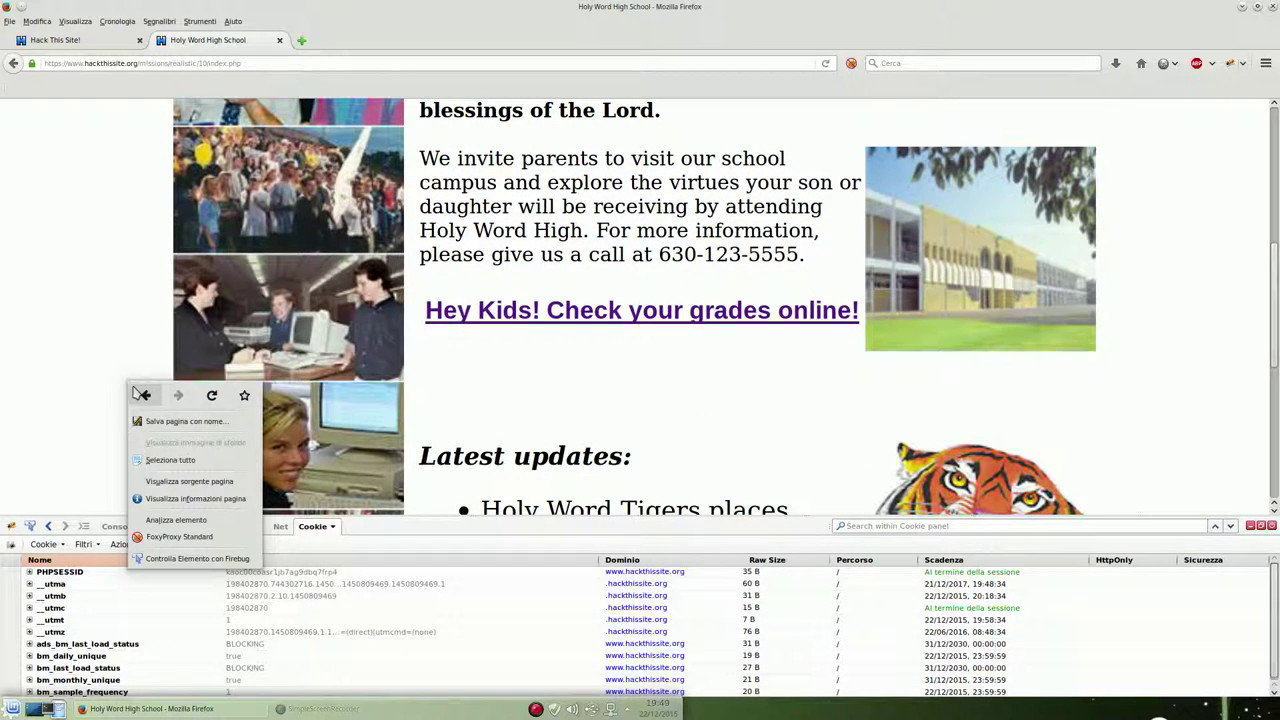
click(200, 482)
Enlarge the source, find the hidden staff.php link, and return to the school page
scroll(545, 339, down, 3)
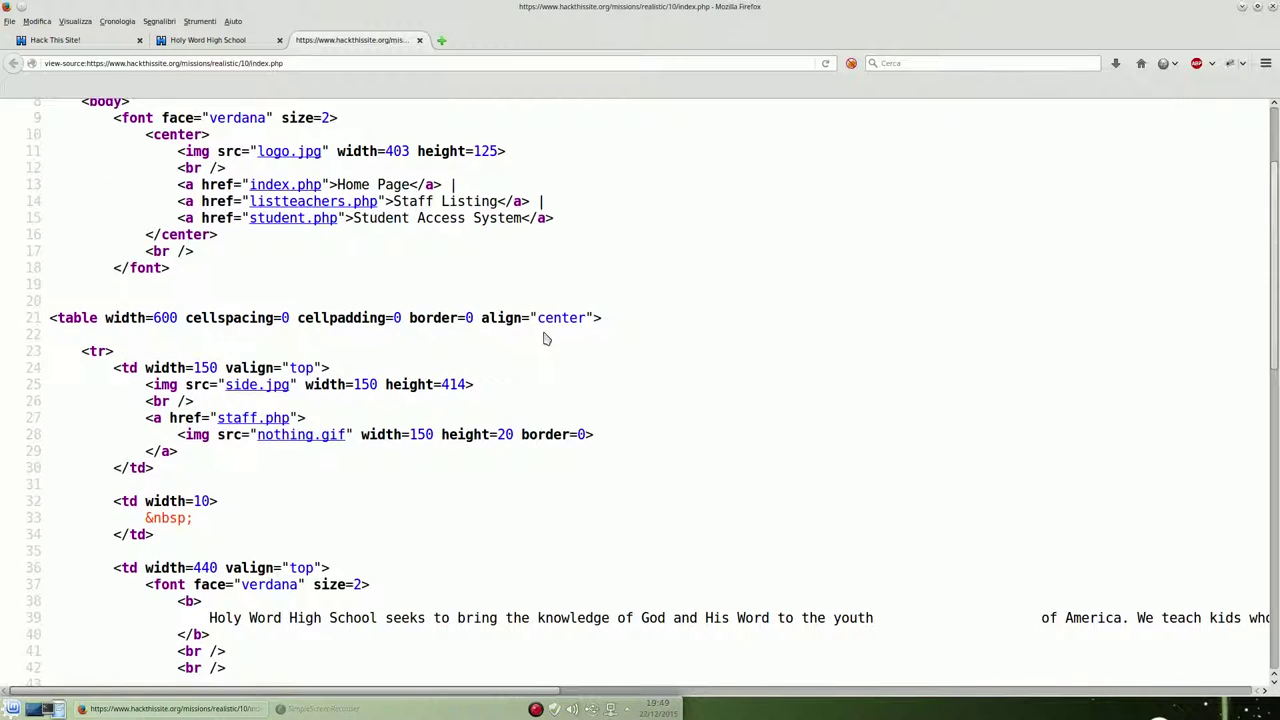
key(ctrl+plus)
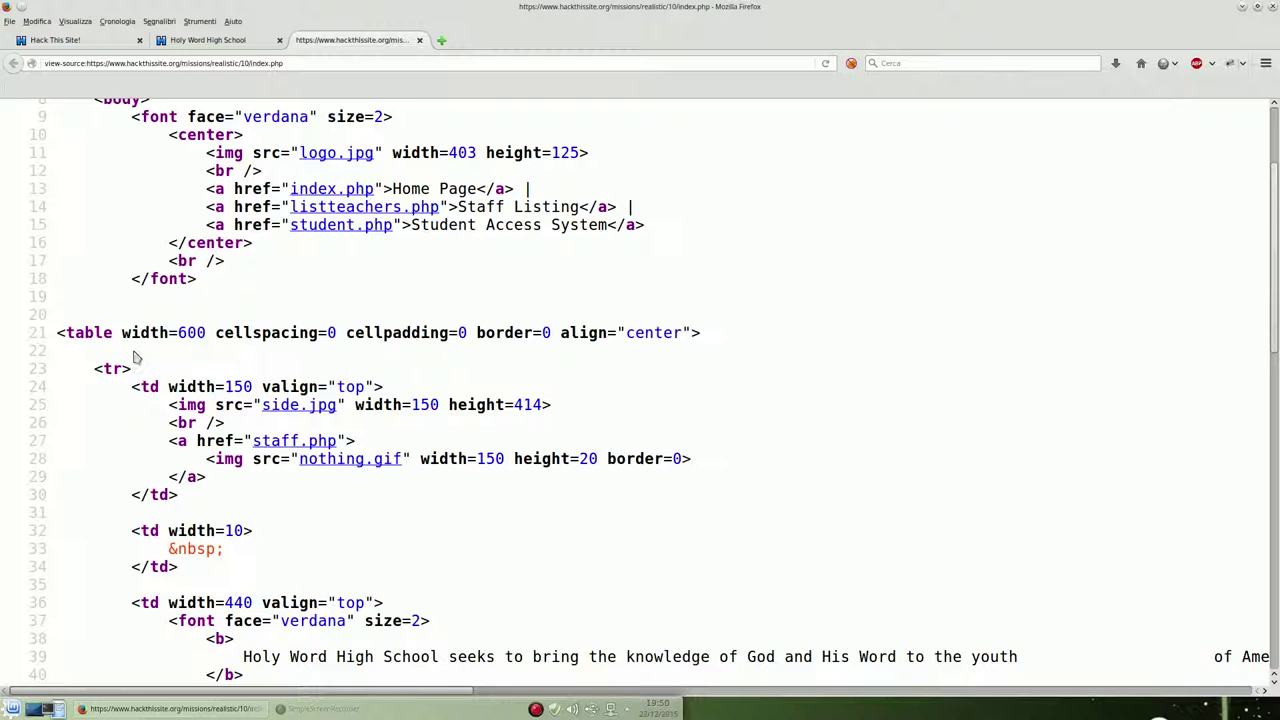
scroll(137, 357, down, 2)
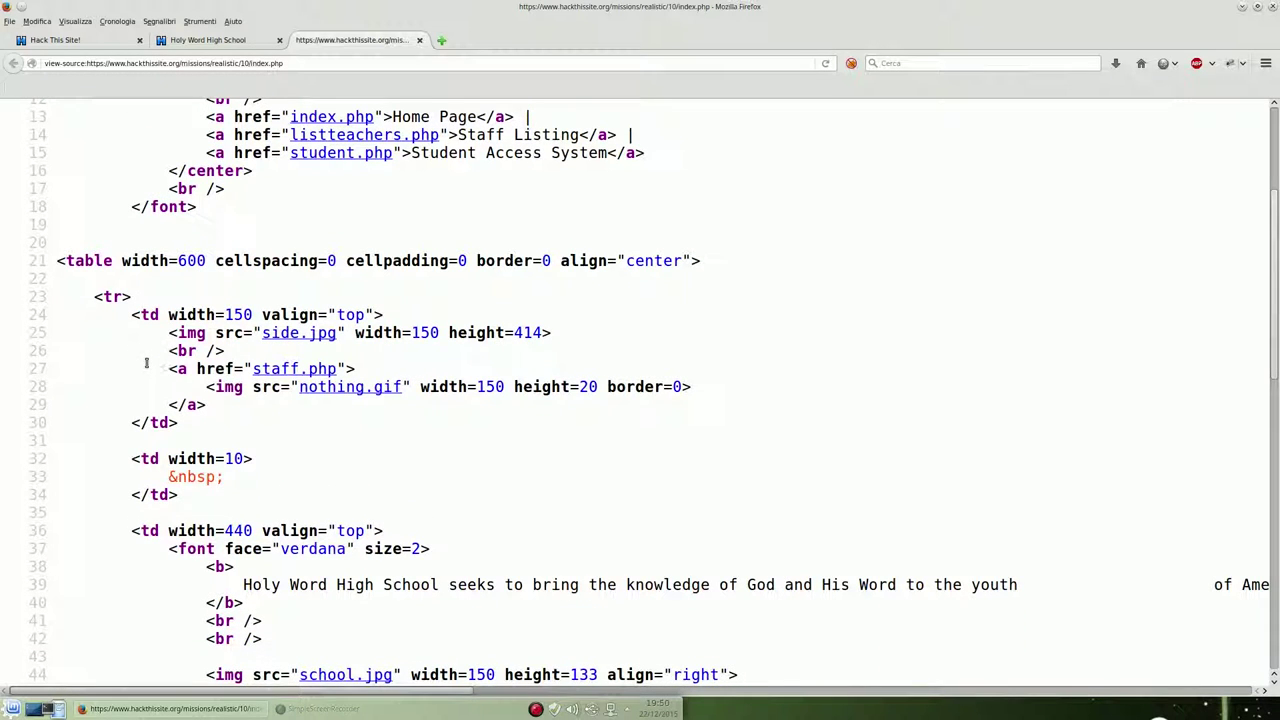
drag(166, 369, 268, 406)
click(270, 414)
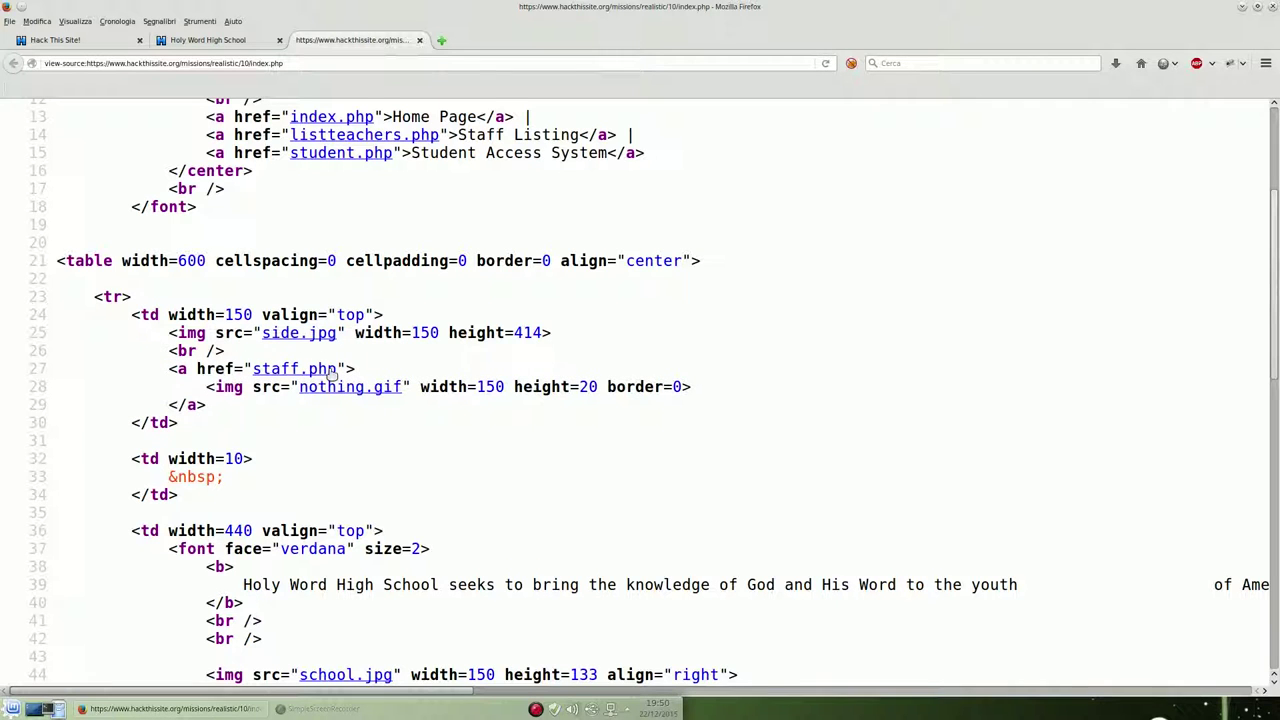
click(200, 46)
scroll(640, 366, up, 5)
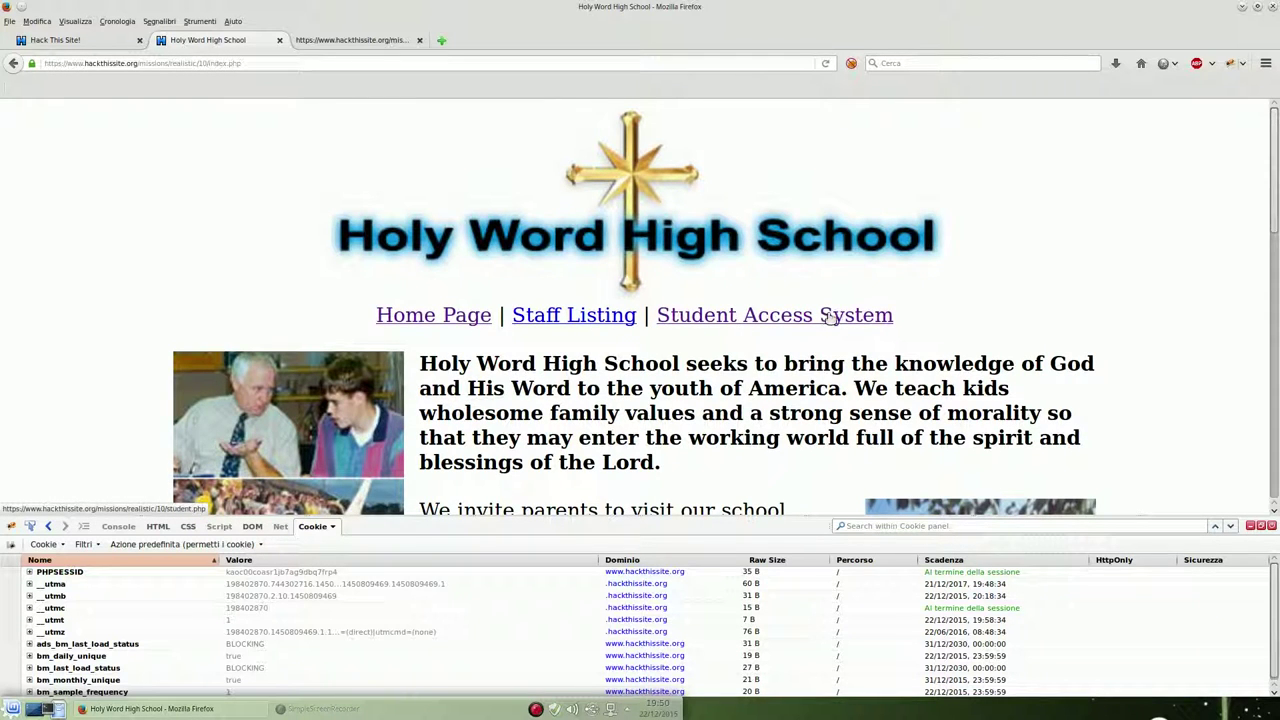
Load staff.php from the address bar and try a test login of 'a' / 'a'
drag(208, 63, 242, 64)
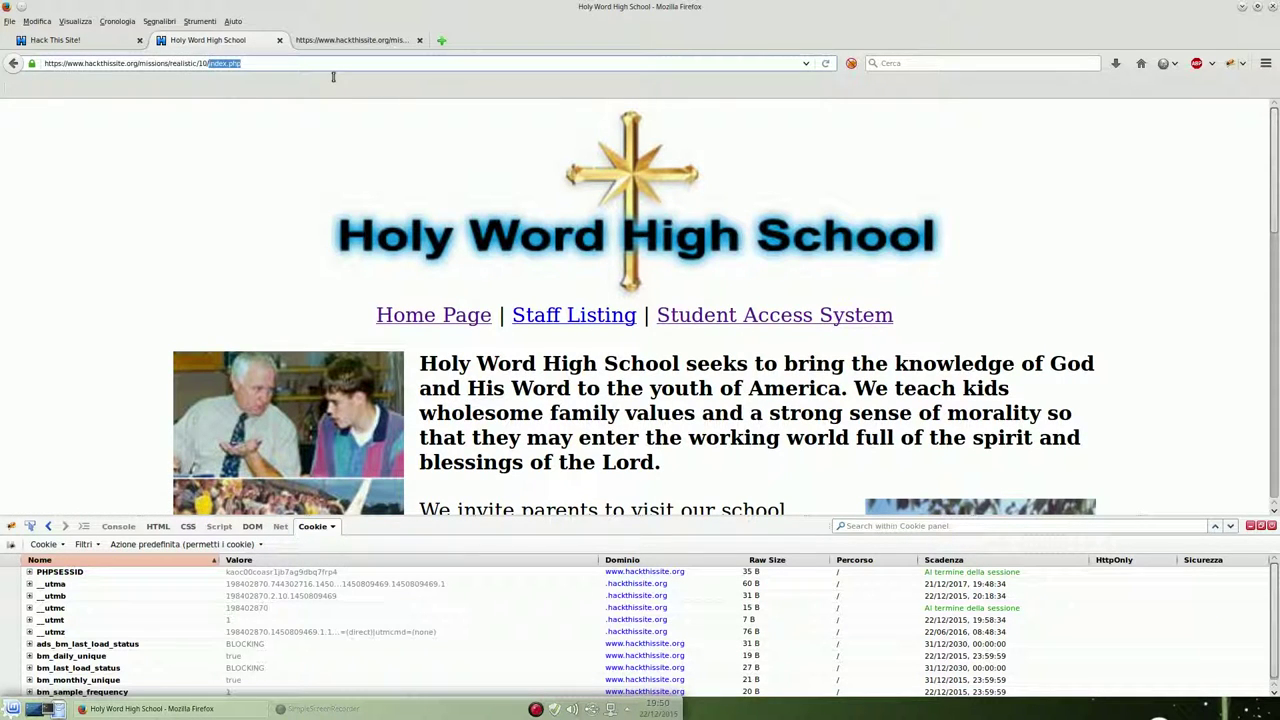
text(staff.p)
key(Return)
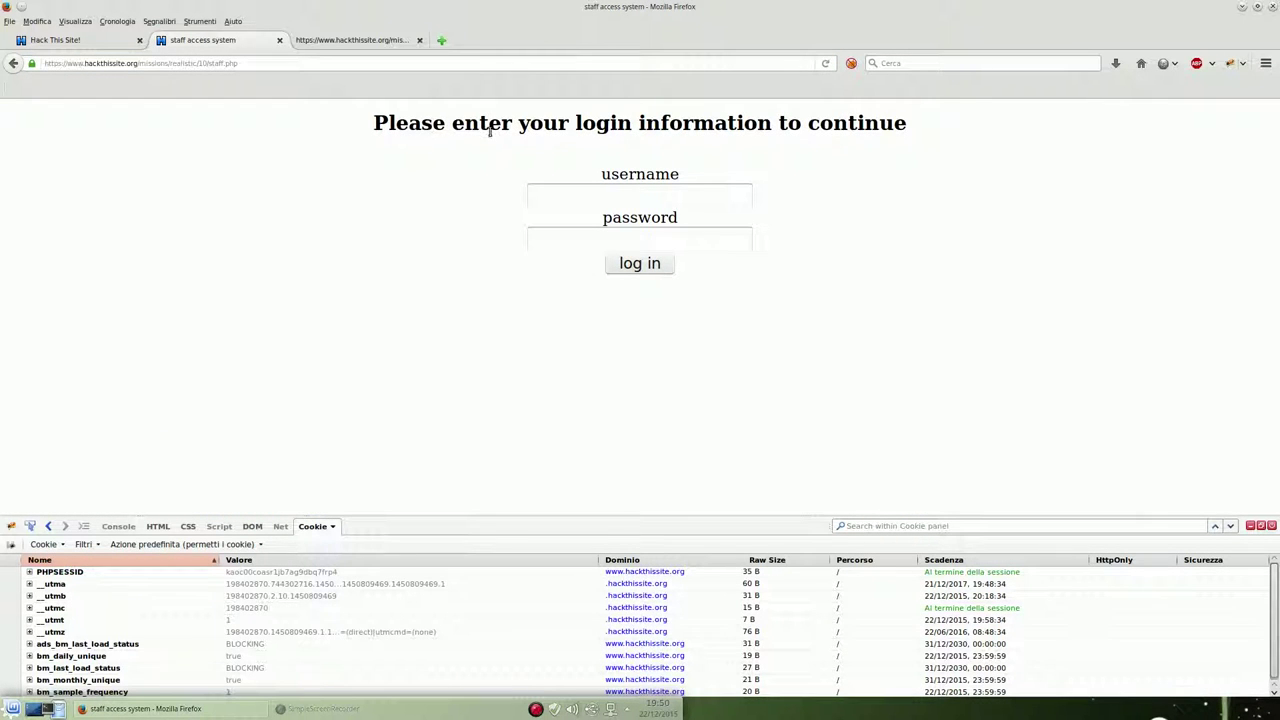
click(582, 199)
text(a)
key(Tab)
text(a)
key(Return)
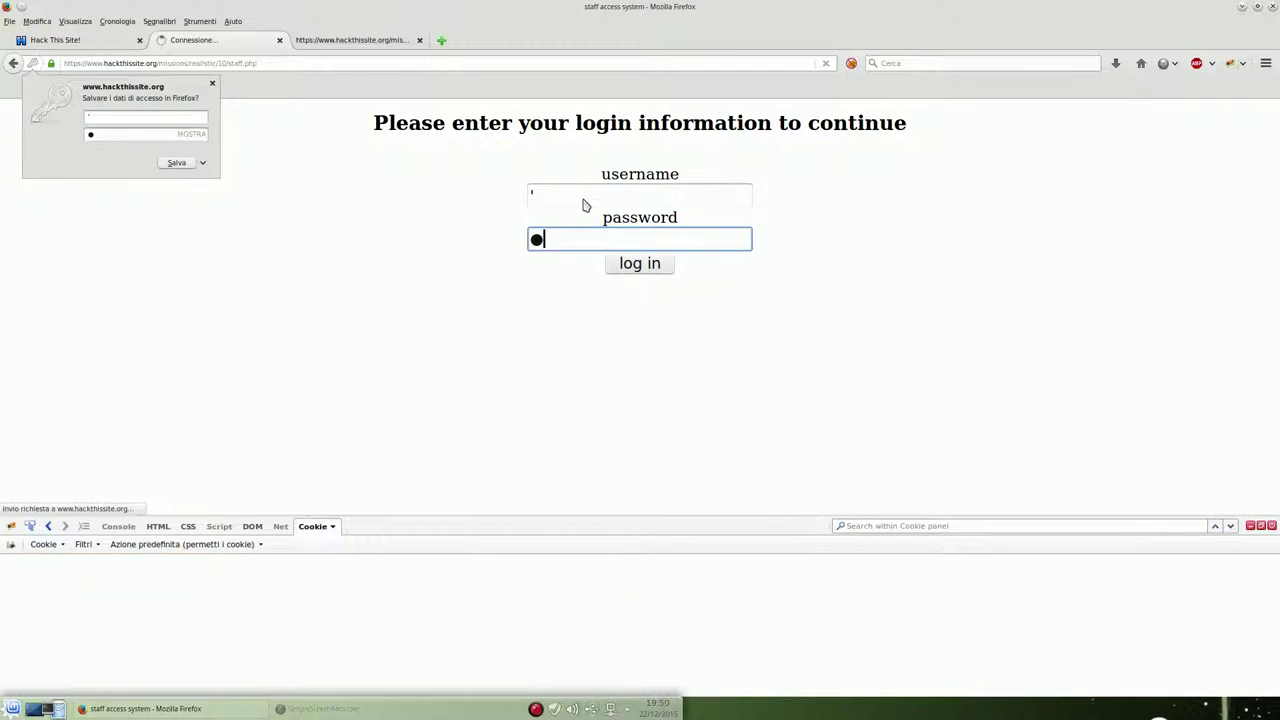
Go back to the home page and right-click the Staff Listing link
click(14, 63)
click(14, 63)
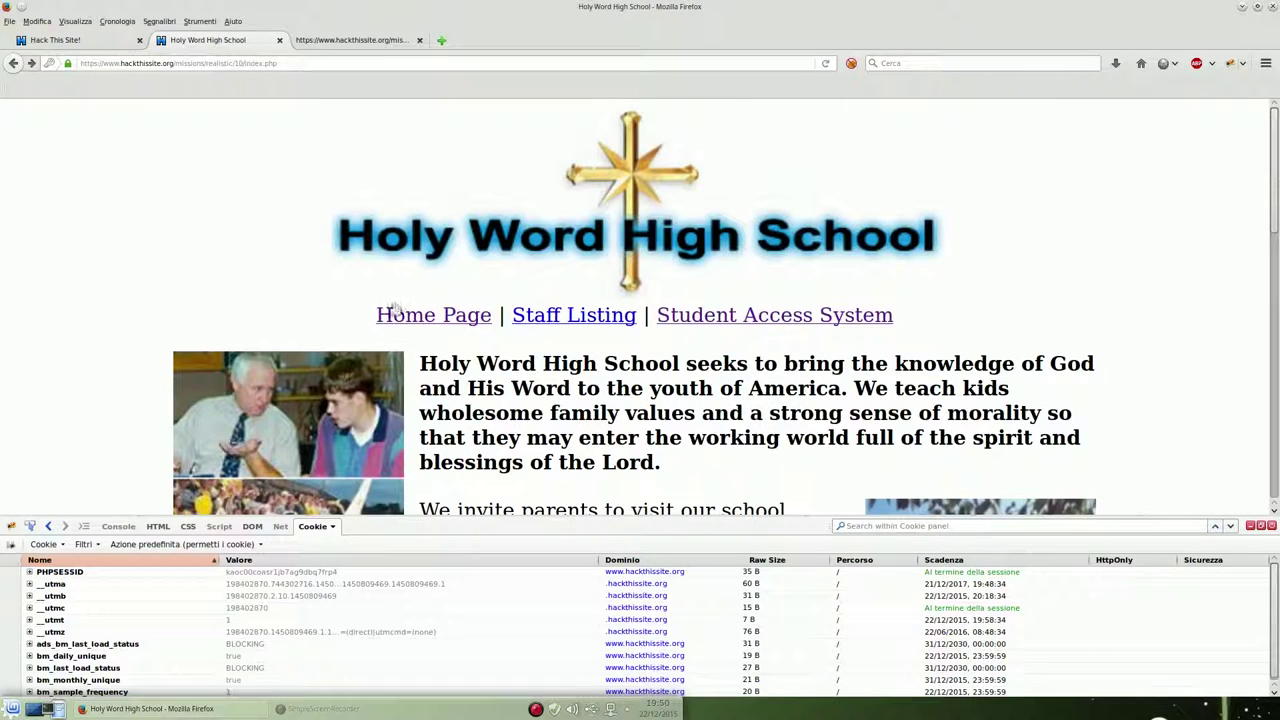
right_click(543, 322)
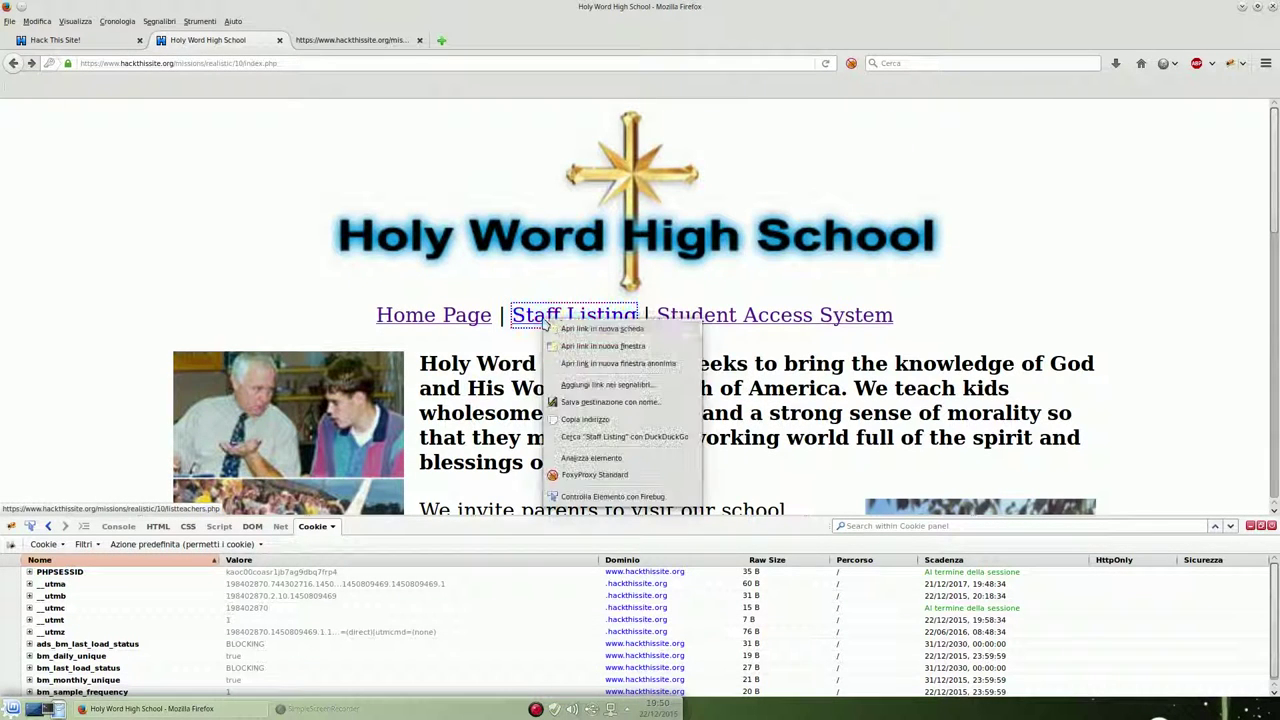
Open the Staff Listing in a new tab and scroll through the teachers' email addresses
click(13, 63)
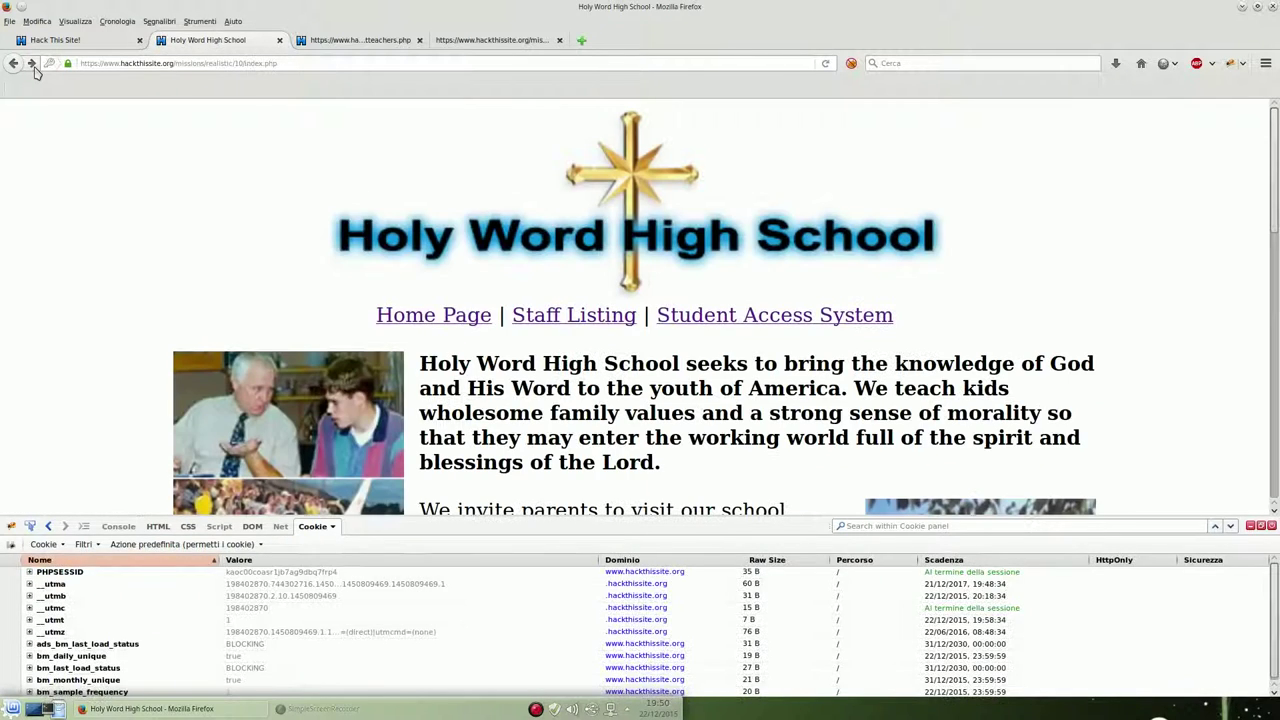
click(32, 65)
click(338, 41)
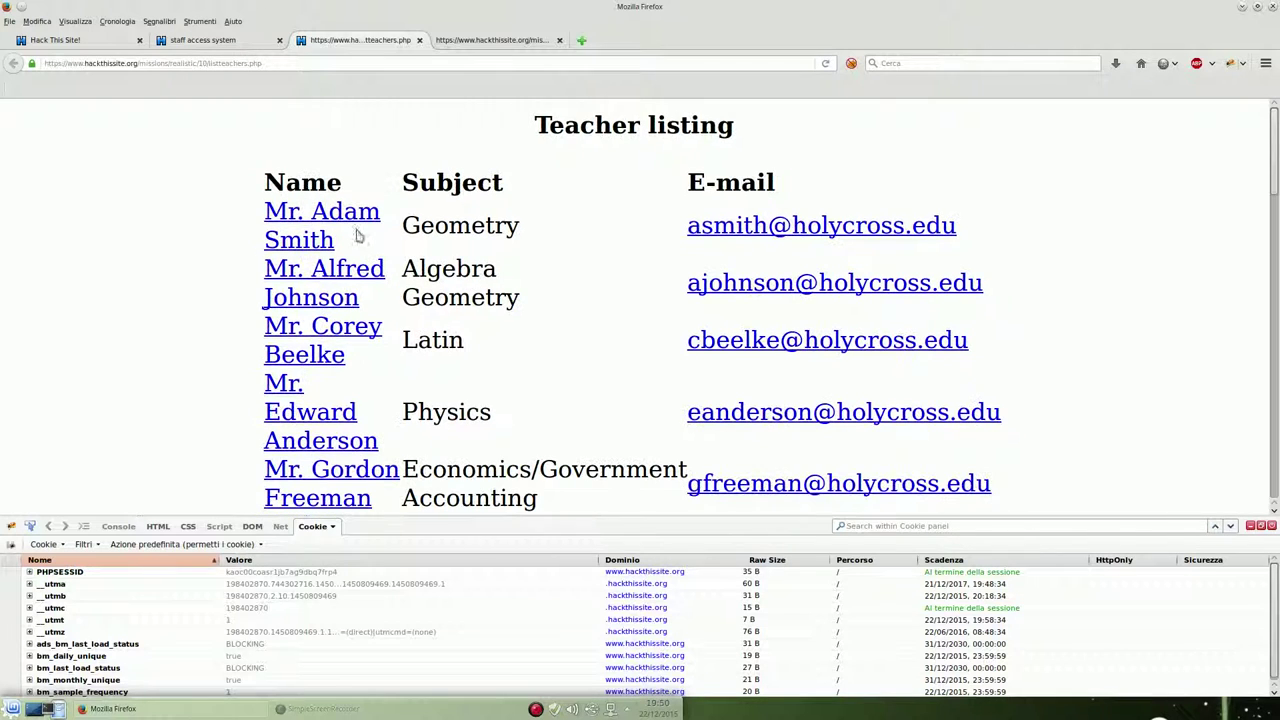
drag(661, 237, 1006, 229)
click(1008, 229)
scroll(549, 328, down, 1)
scroll(549, 328, down, 5)
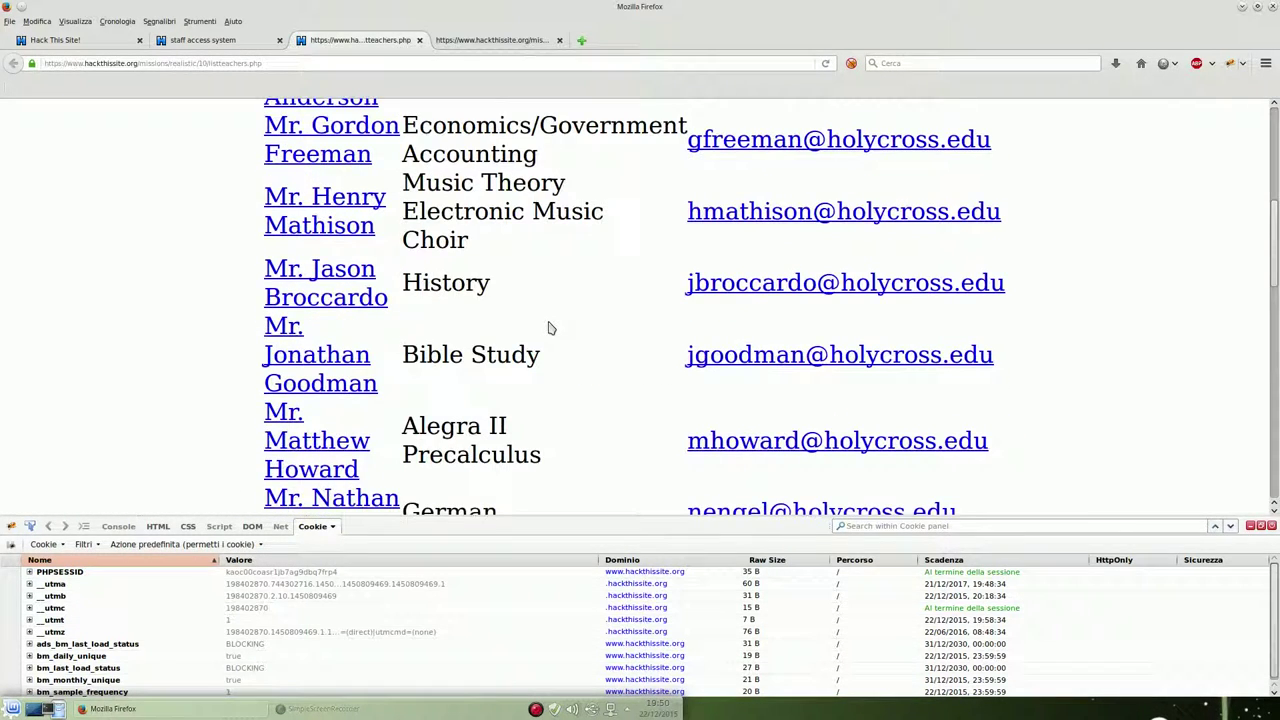
scroll(549, 328, down, 2)
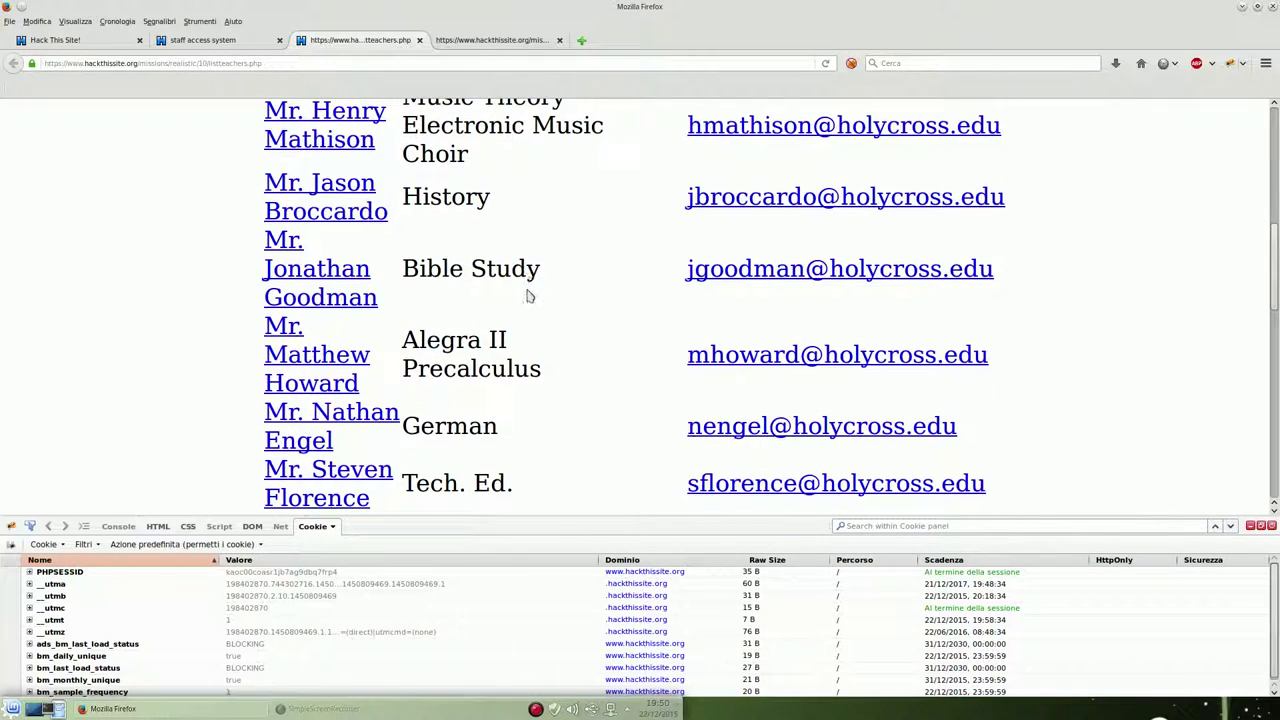
scroll(529, 297, down, 3)
scroll(529, 297, down, 2)
scroll(529, 297, down, 2)
scroll(529, 297, down, 1)
scroll(529, 294, down, 1)
scroll(526, 288, down, 2)
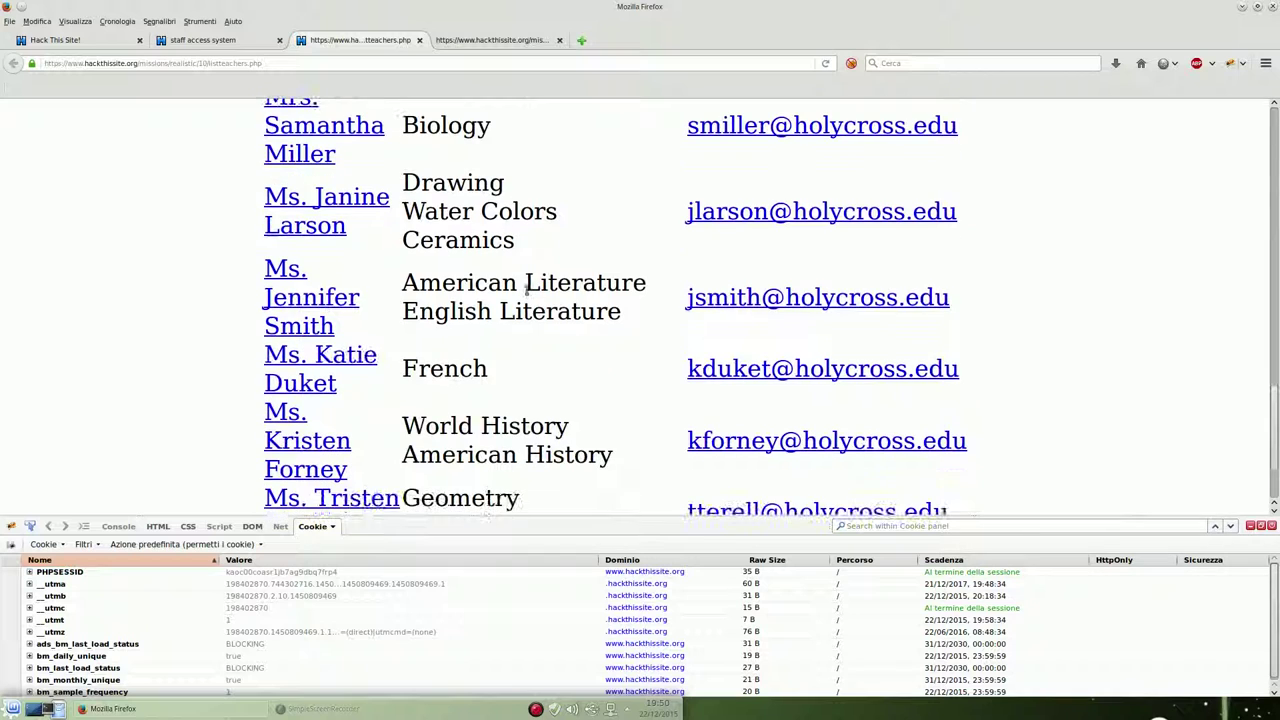
scroll(528, 294, down, 2)
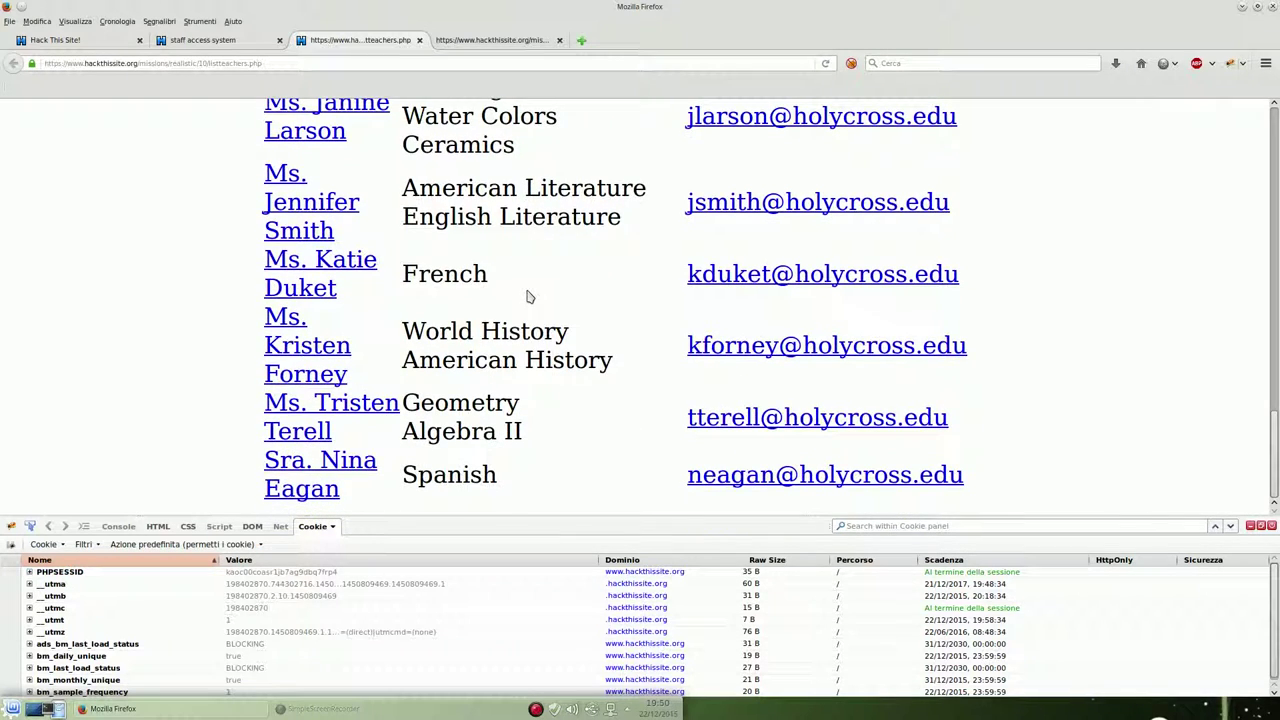
scroll(529, 296, up, 6)
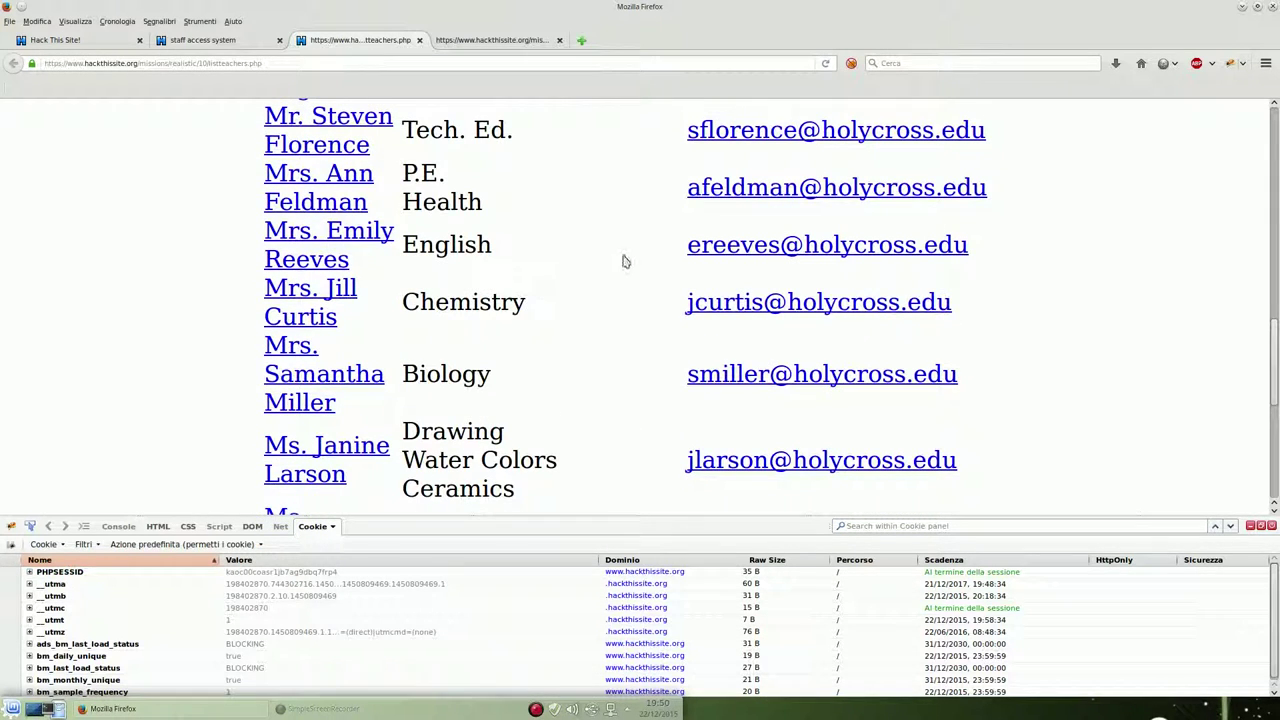
Copy the Latin teacher's email username from the staff listing
drag(680, 252, 978, 254)
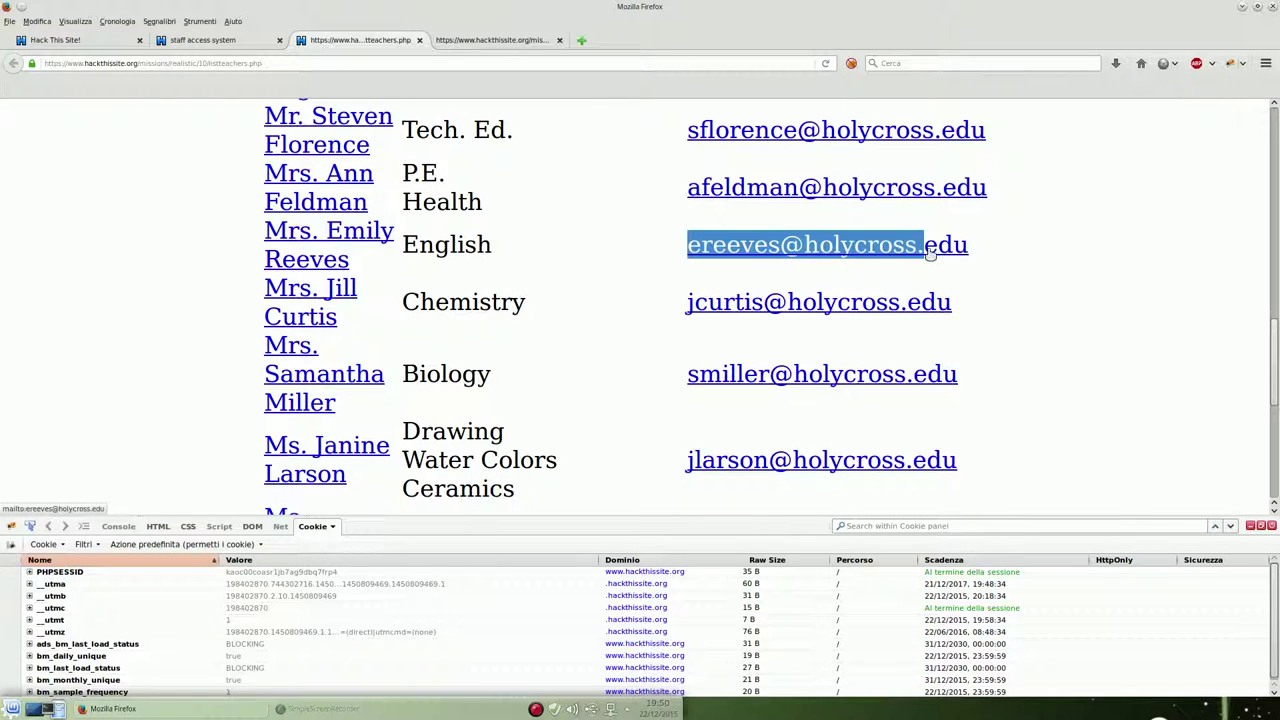
click(695, 266)
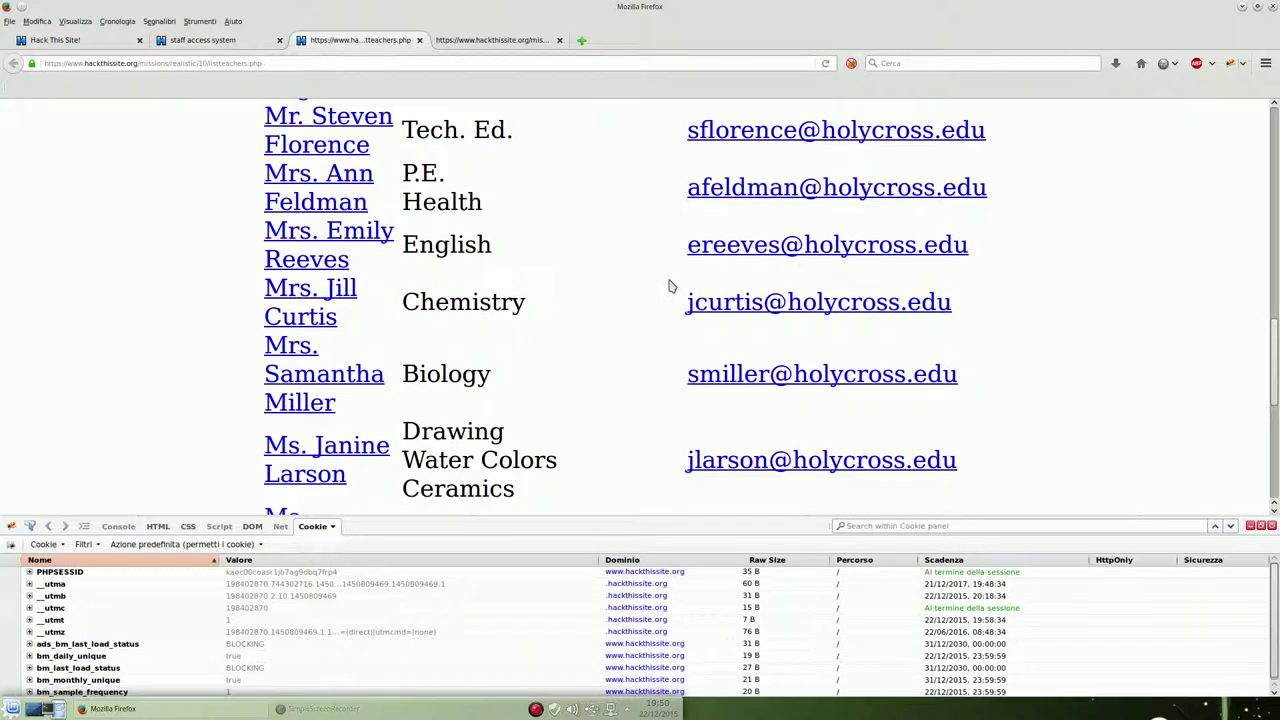
drag(683, 260, 775, 256)
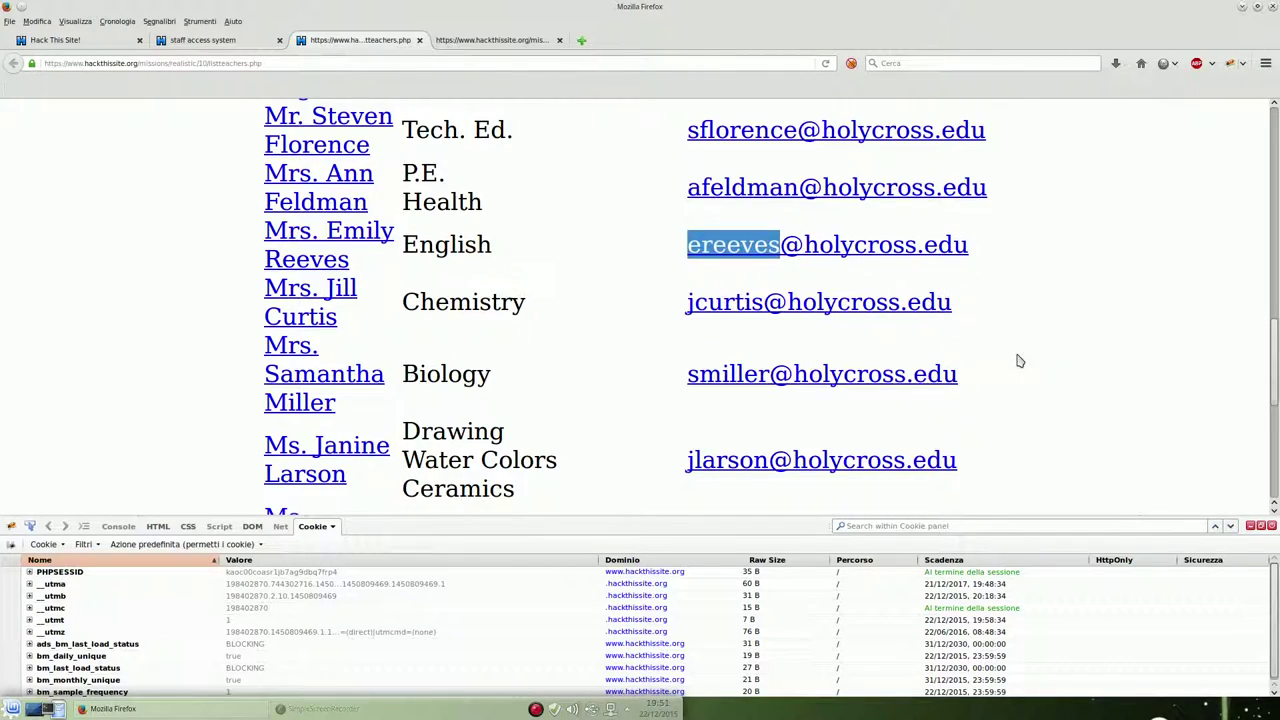
scroll(1020, 330, up, 1)
scroll(1020, 360, up, 3)
scroll(1017, 360, up, 2)
scroll(1017, 360, up, 2)
scroll(1017, 360, up, 2)
drag(676, 347, 777, 346)
key(ctrl+c)
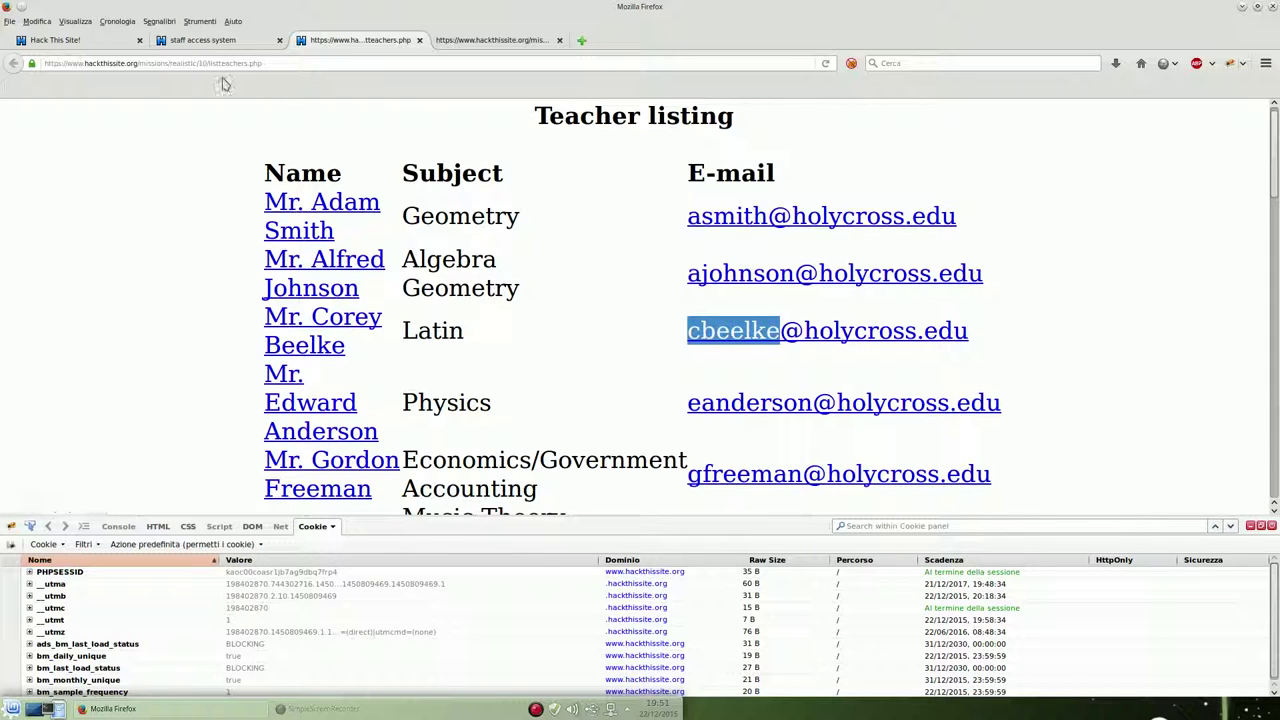
Try the Latin teacher's username as both username and password on the staff login
click(230, 42)
click(590, 197)
key(ctrl+v)
key(Delete)
key(Delete)
key(Delete)
key(ctrl+a)
click(605, 232)
key(ctrl+v)
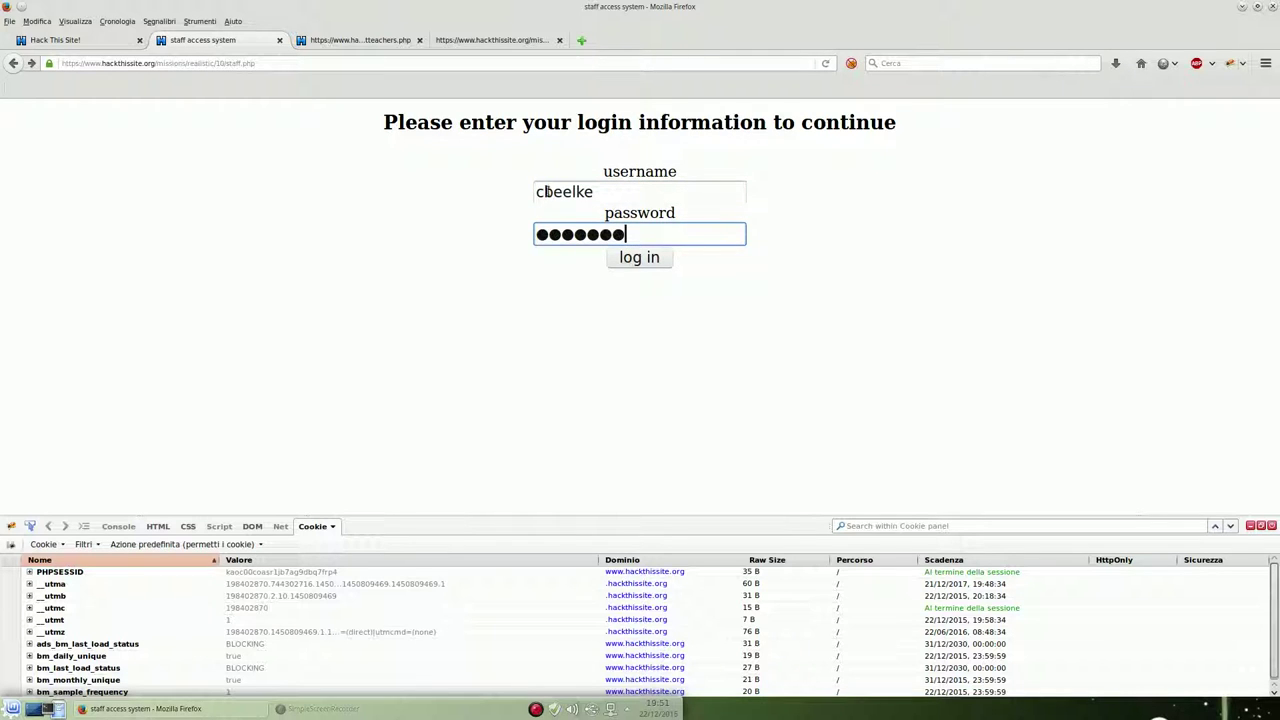
key(shift+Tab)
click(635, 258)
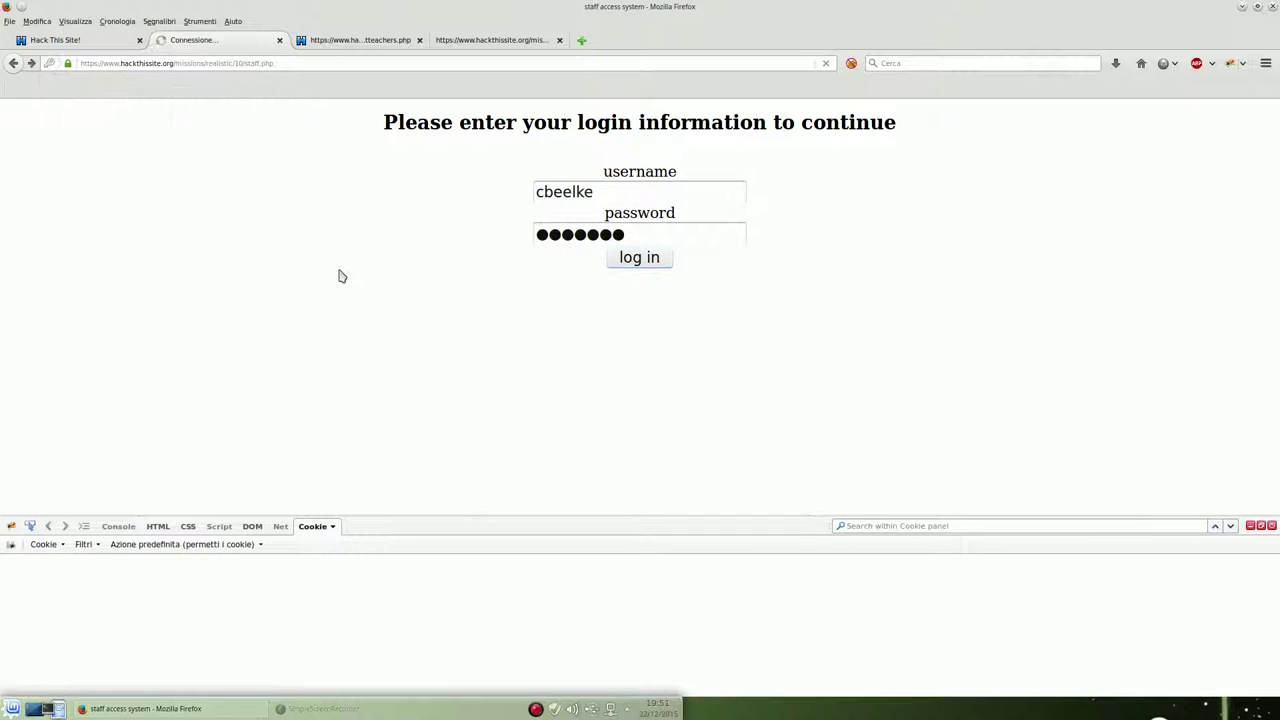
click(13, 63)
Try the Algebra II teacher's email username as staff login username and password
click(350, 40)
scroll(537, 394, down, 5)
scroll(537, 394, down, 1)
scroll(613, 318, down, 3)
drag(663, 278, 800, 262)
key(ctrl+c)
click(224, 38)
click(594, 191)
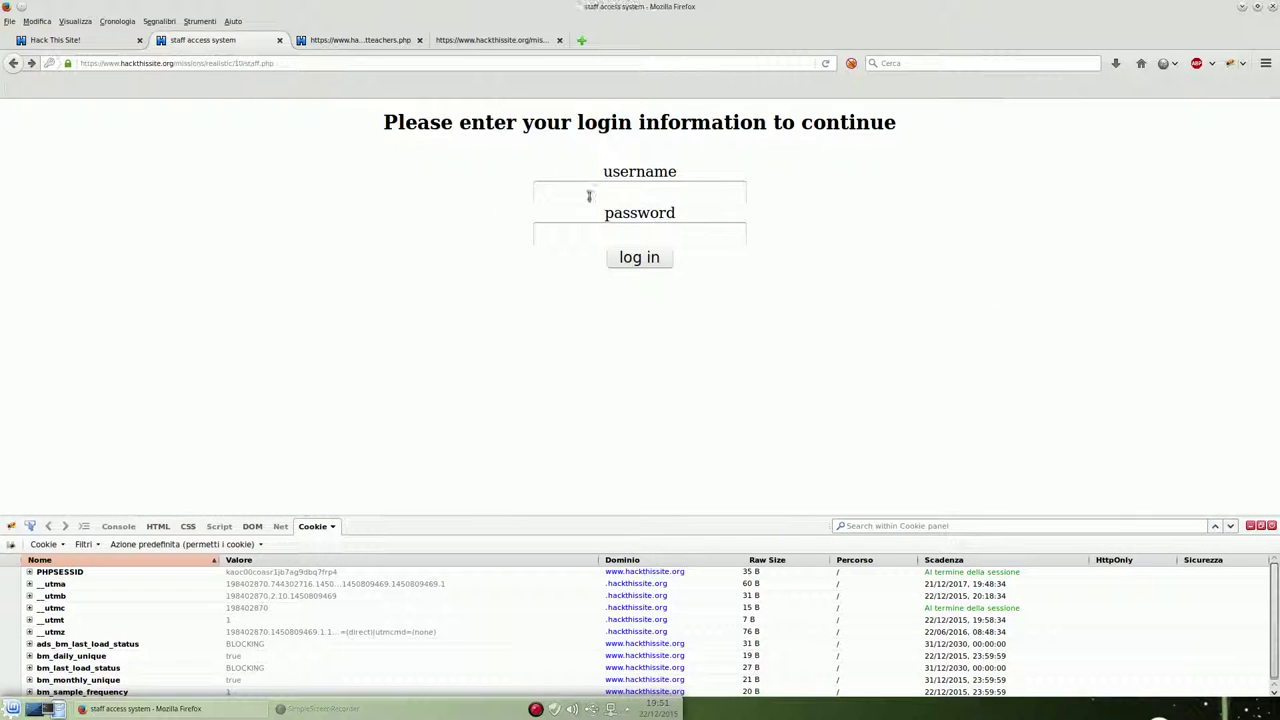
key(ctrl+v)
key(Delete)
key(ctrl+a)
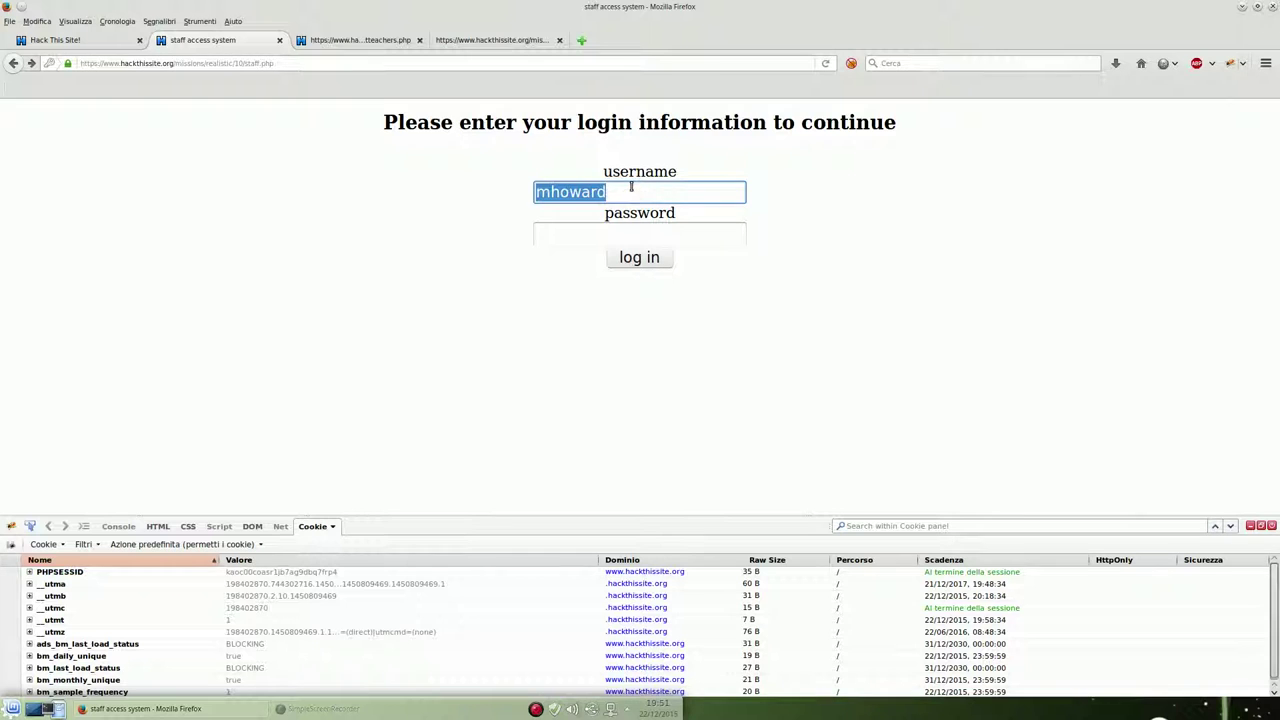
click(619, 230)
key(ctrl+v)
click(641, 258)
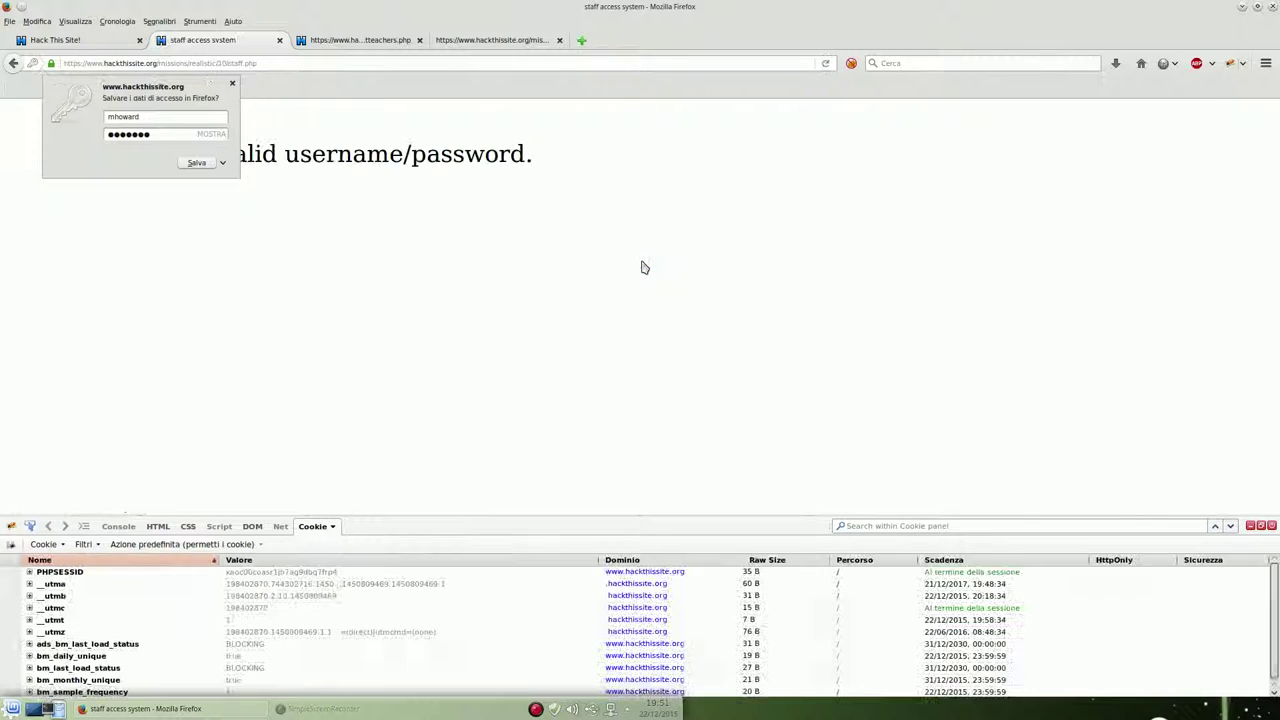
click(612, 284)
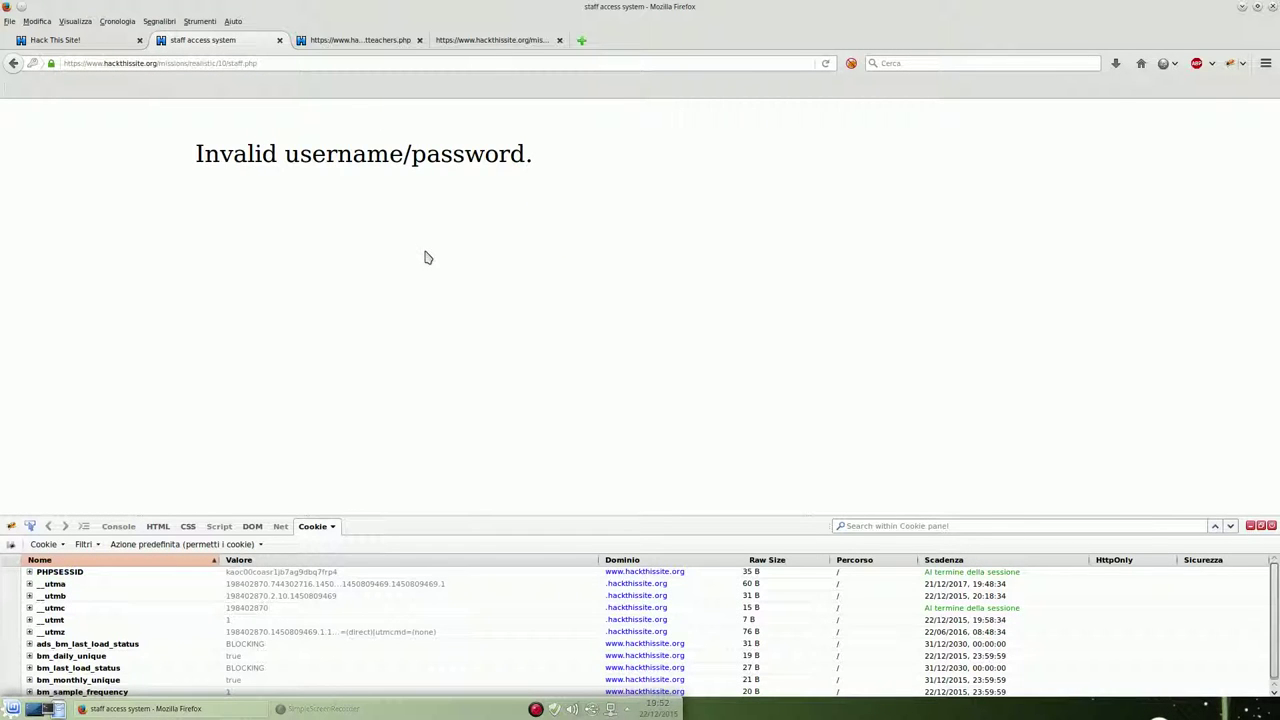
Find the Biology teacher's email username in the staff listing
click(354, 41)
scroll(634, 455, down, 2)
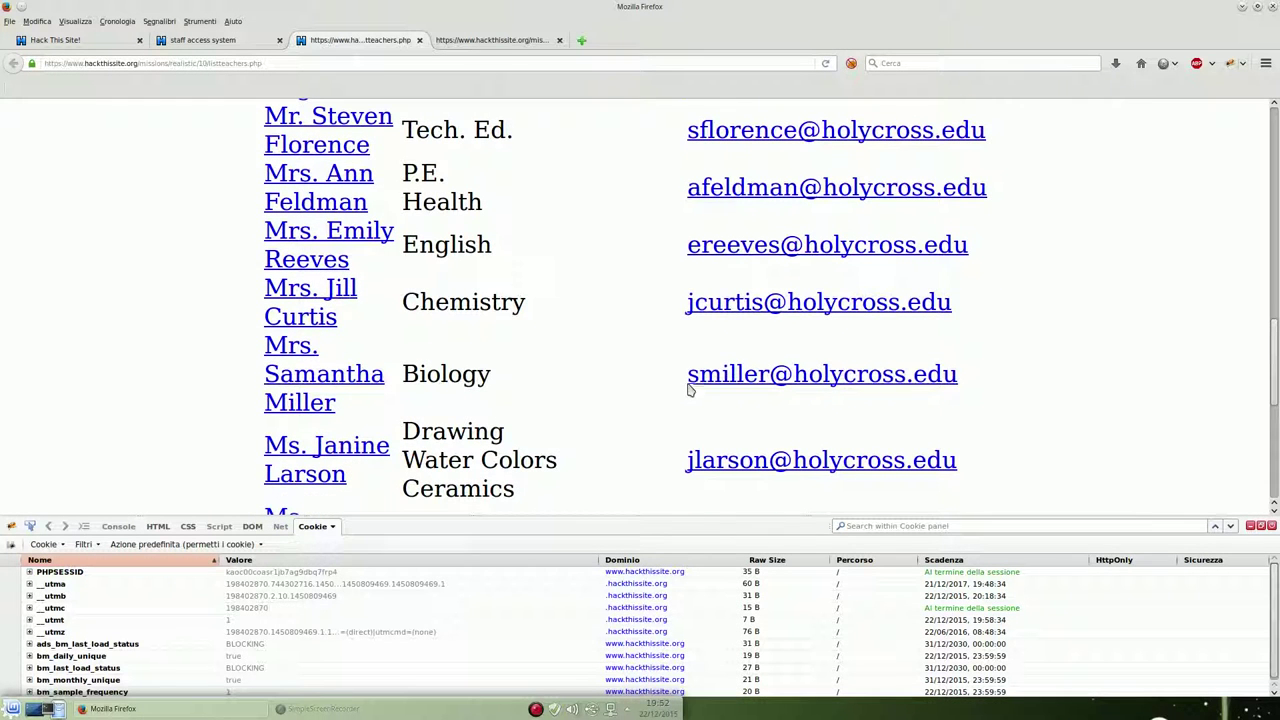
drag(688, 376, 768, 388)
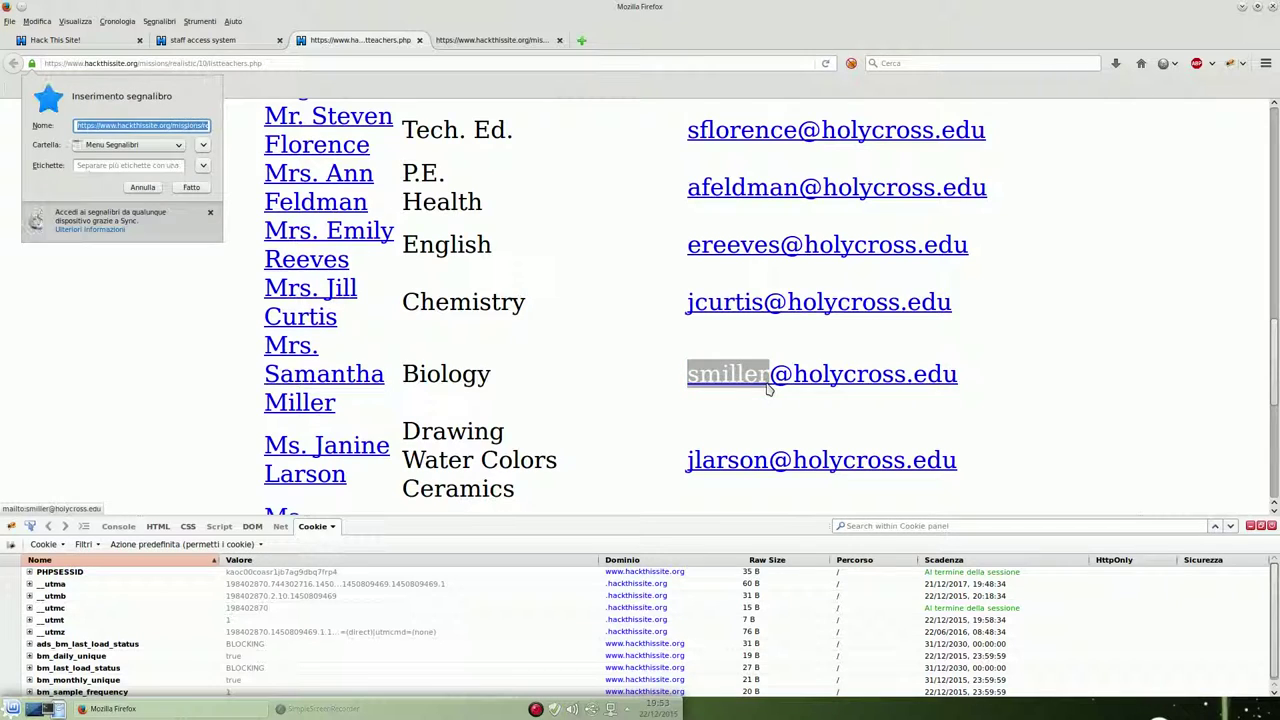
click(657, 420)
double_click(686, 380)
click(677, 397)
Log in to the staff page with the Biology teacher's username and password
click(204, 45)
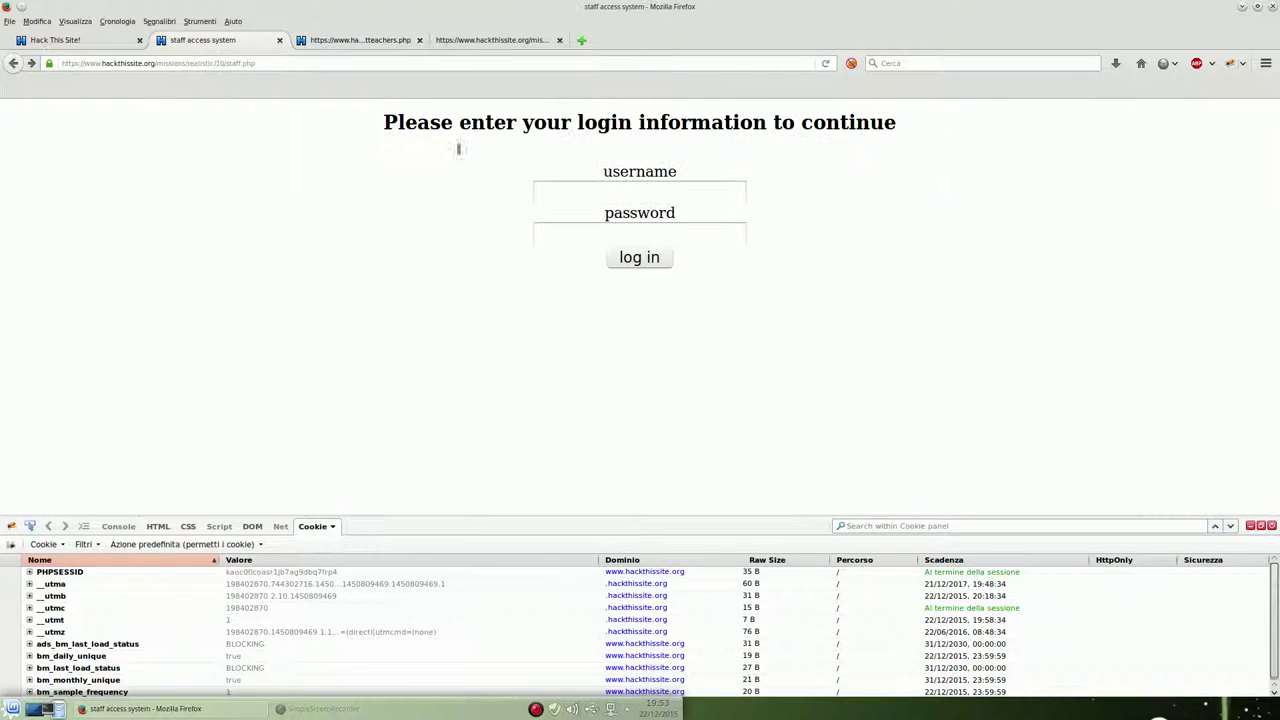
click(655, 197)
text(ller)
key(Tab)
text(*******)
key(Return)
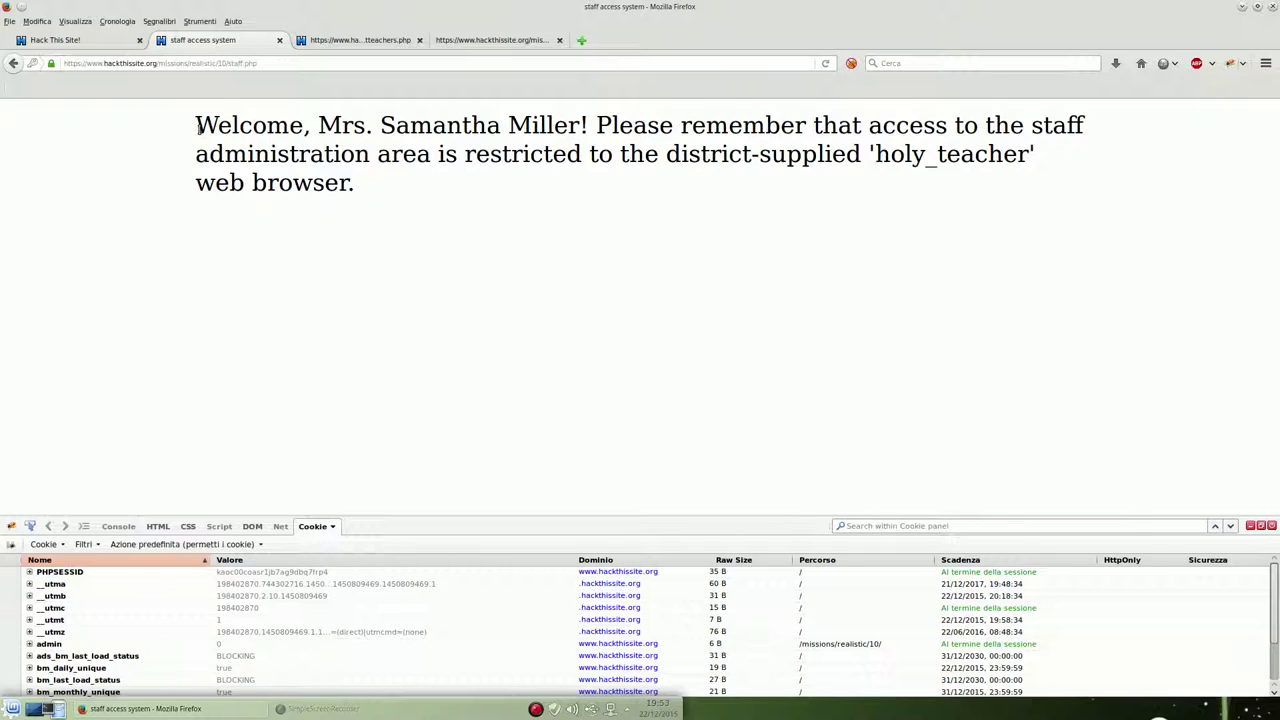
drag(197, 127, 410, 127)
click(414, 128)
drag(877, 157, 1024, 157)
right_click(1010, 160)
click(1033, 170)
click(582, 203)
Create a new User Agent Switcher entry named holy_teacher
click(1163, 64)
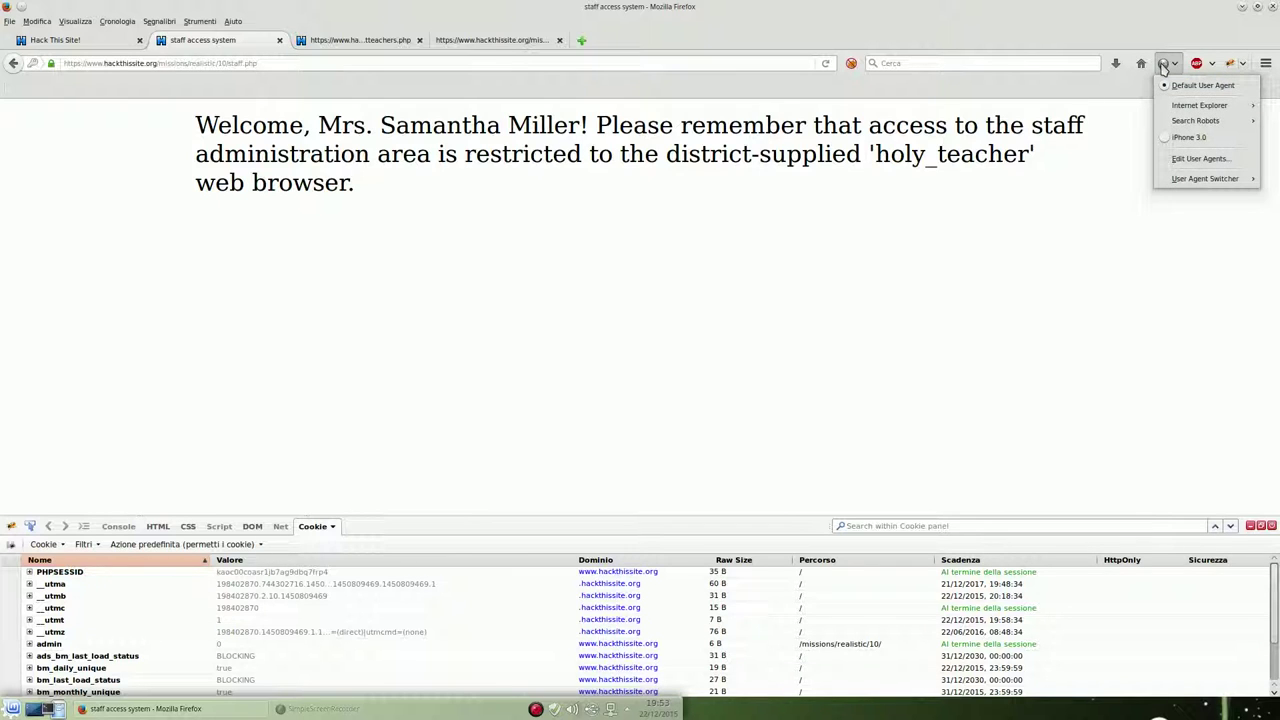
click(1200, 159)
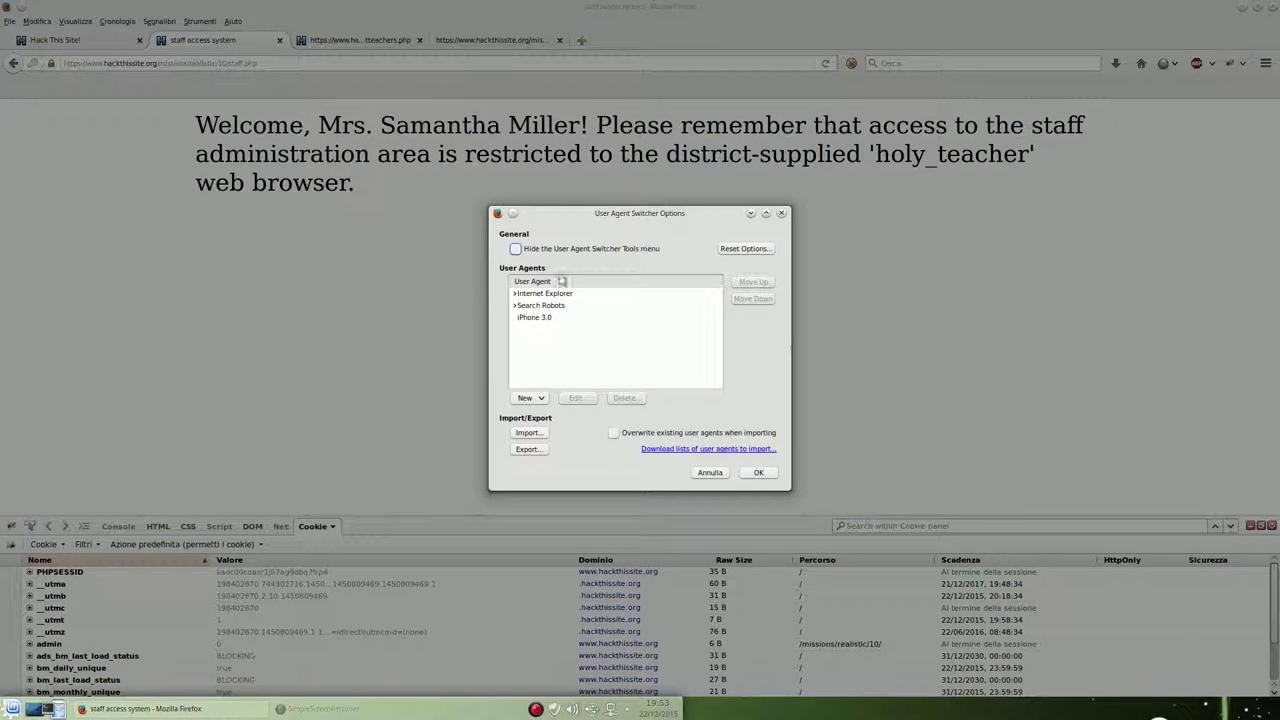
click(530, 398)
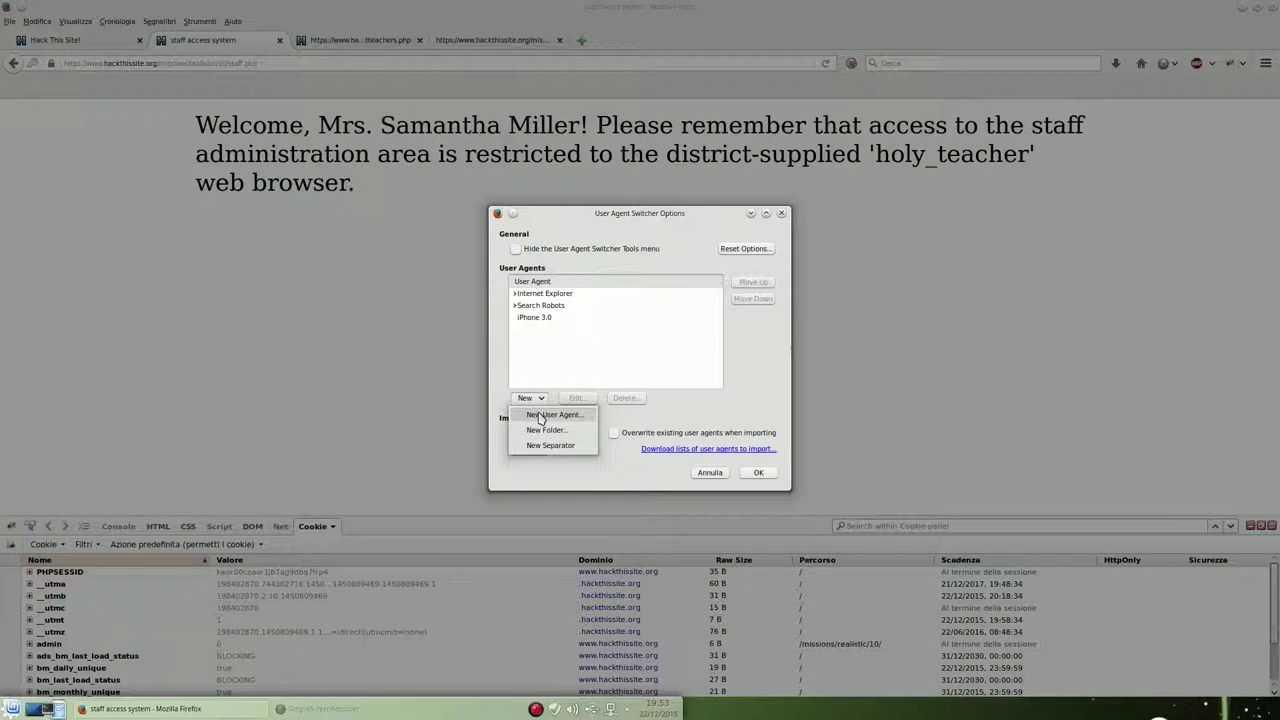
click(541, 415)
text(holy_teacher)
Set user agent string, app code name, app name, version and platform to holy_teacher, then save
click(597, 316)
triple_click(597, 316)
key(ctrl+v)
triple_click(604, 337)
key(ctrl+v)
triple_click(603, 352)
key(ctrl+v)
triple_click(641, 370)
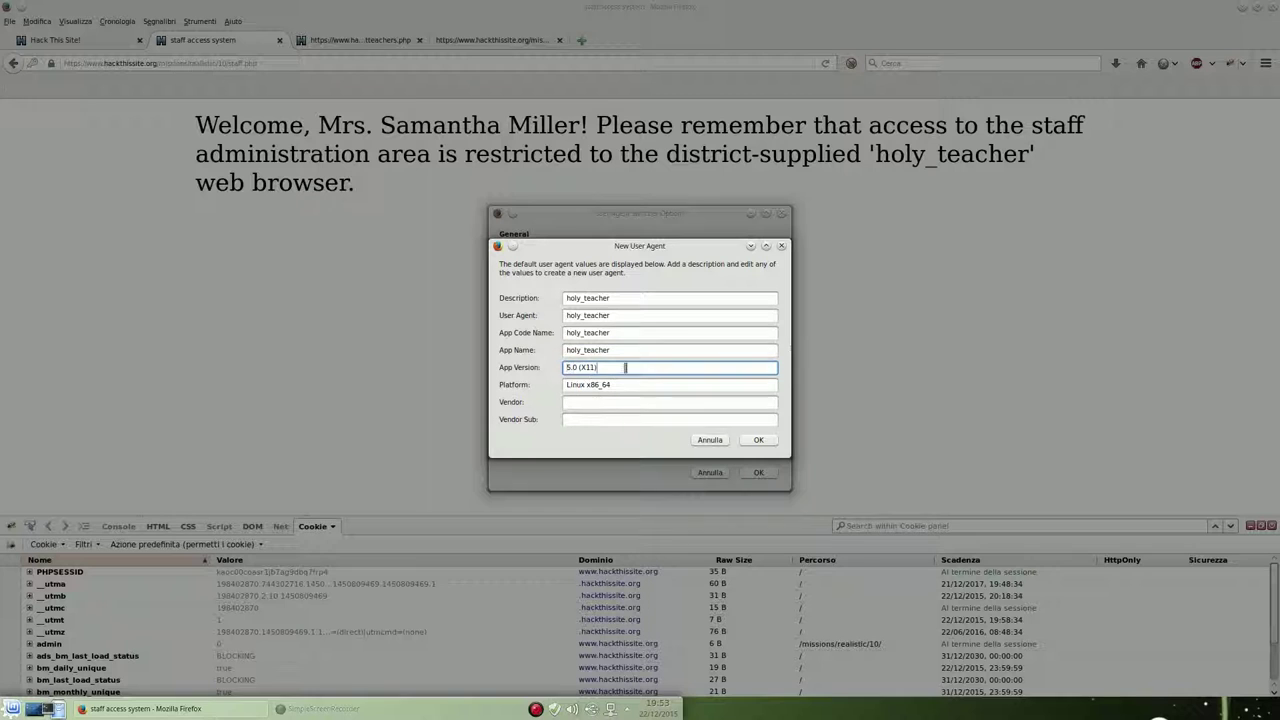
key(ctrl+v)
triple_click(590, 385)
key(ctrl+v)
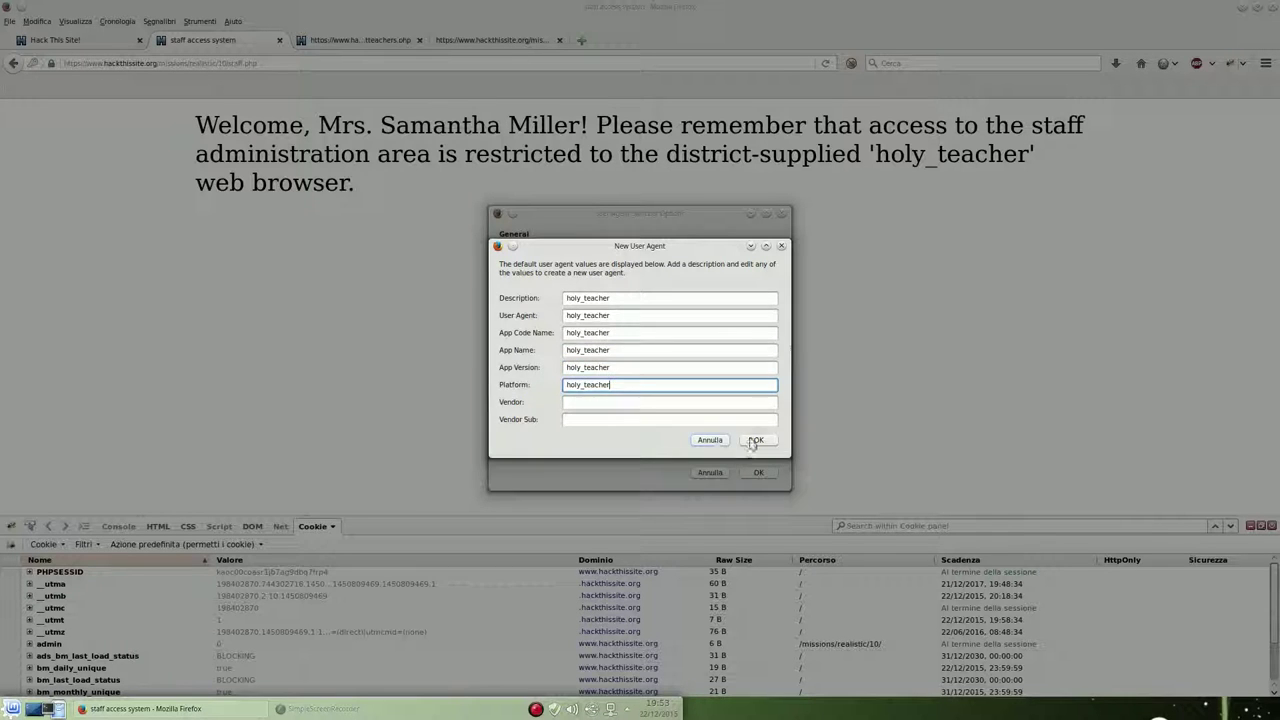
click(758, 440)
Switch Firefox to the holy_teacher user agent
click(758, 472)
click(1172, 64)
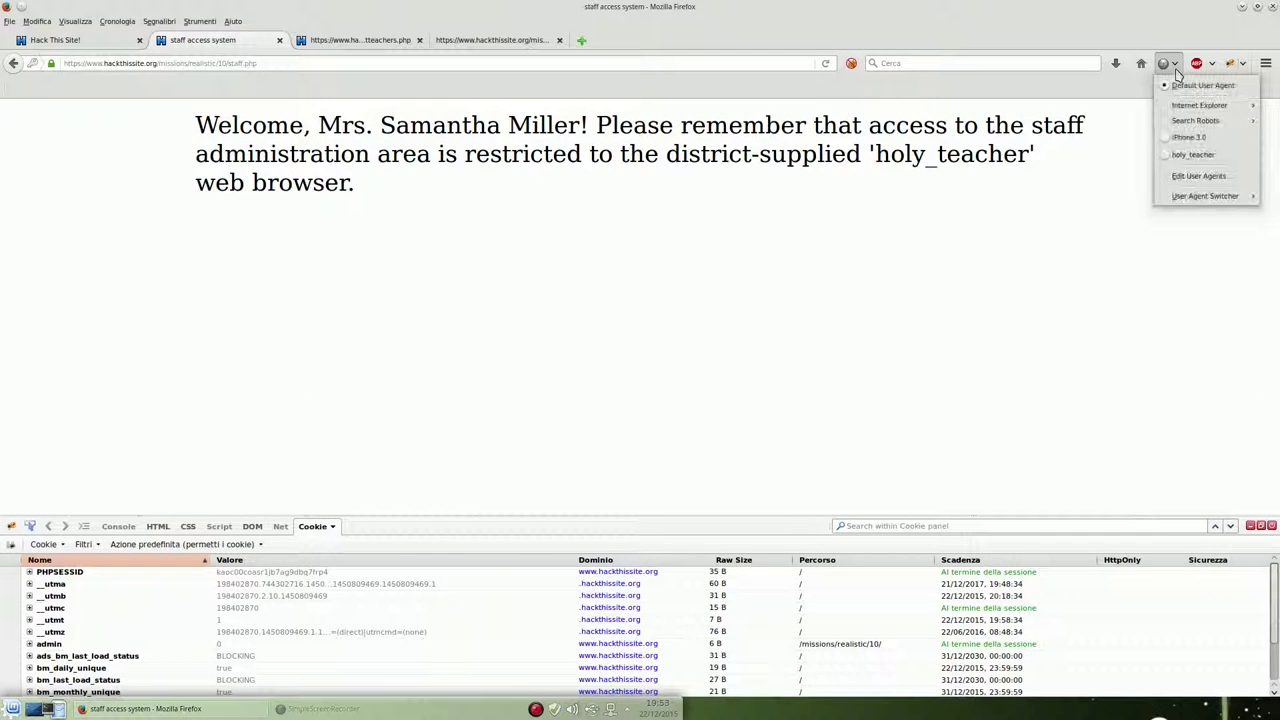
click(1205, 155)
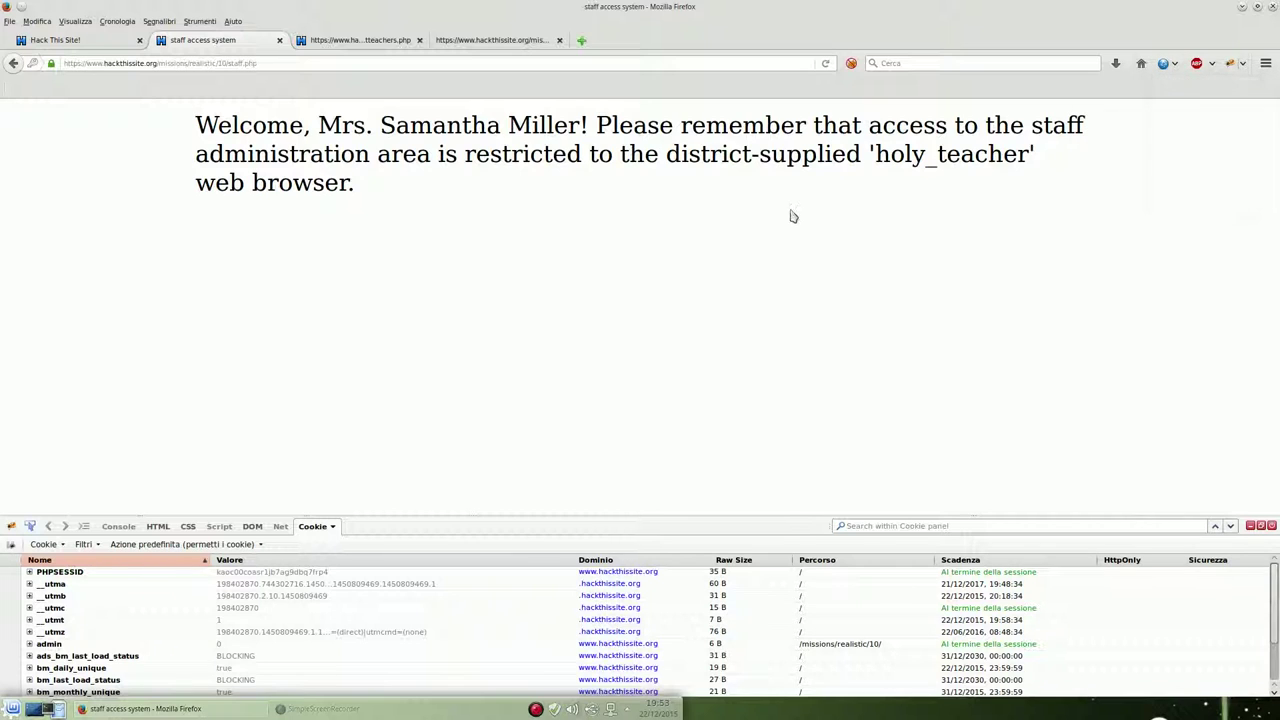
click(267, 64)
key(Return)
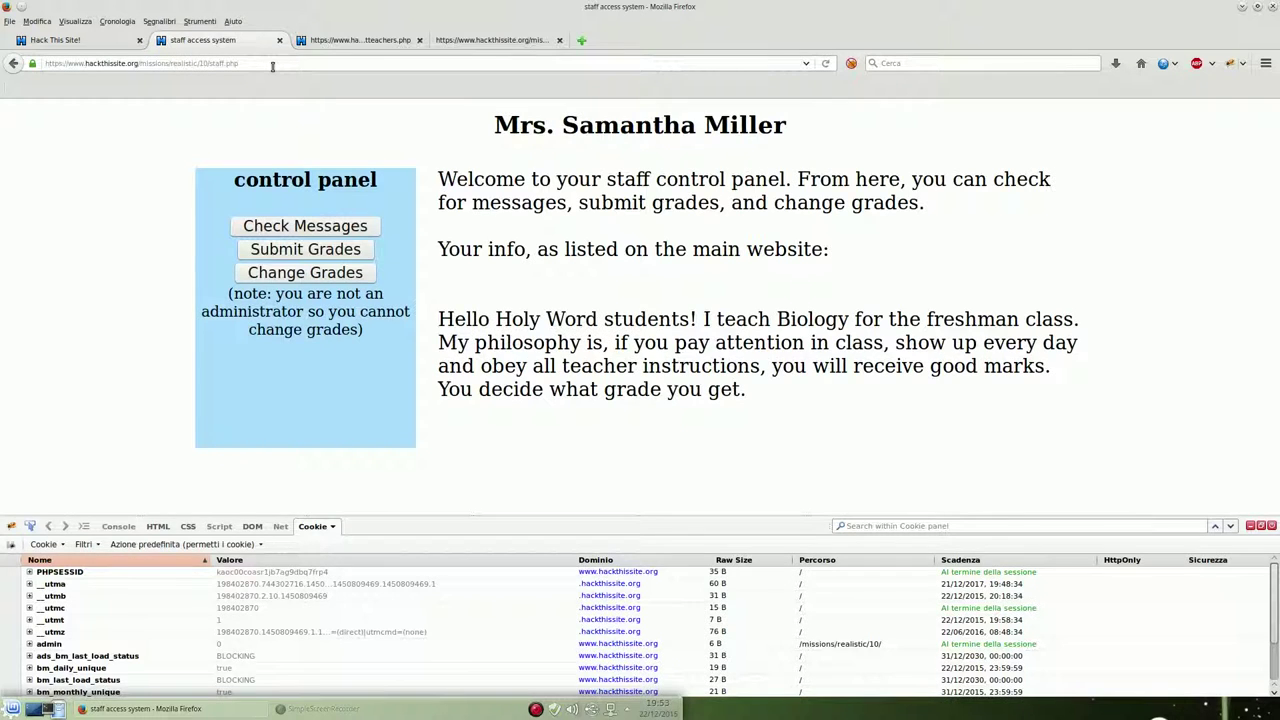
drag(486, 128, 857, 149)
click(860, 149)
scroll(366, 583, down, 1)
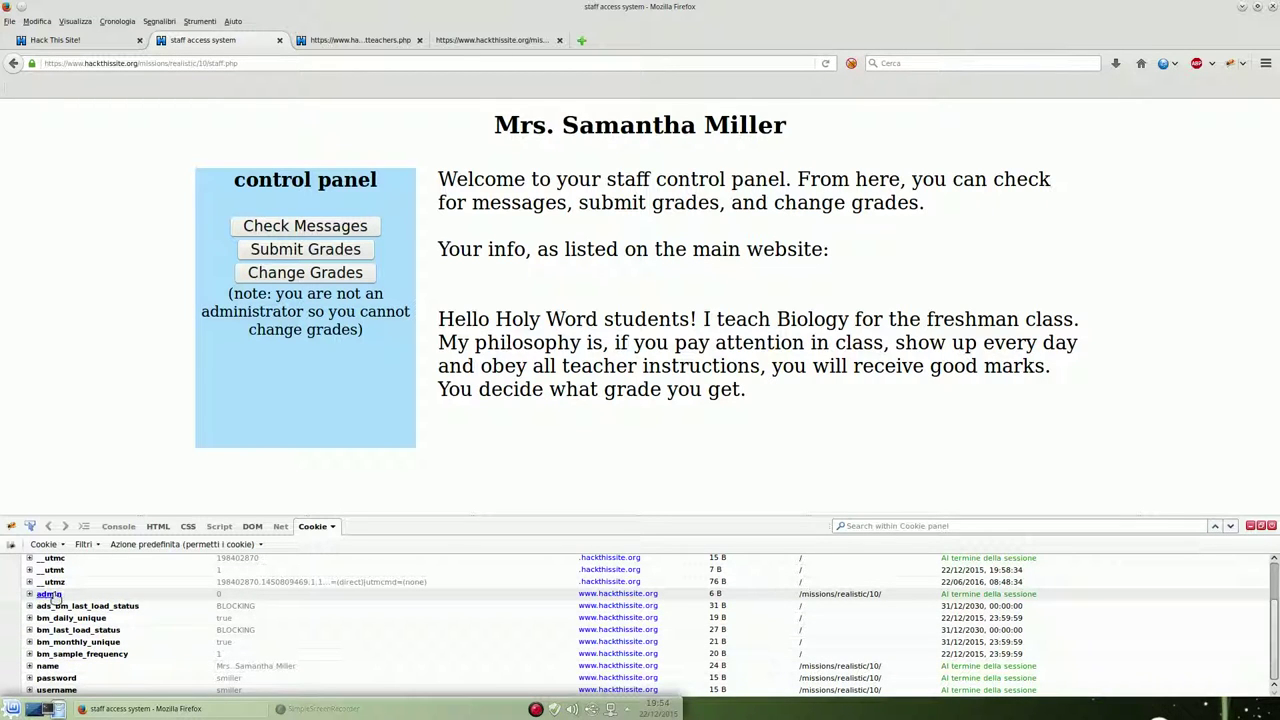
Change the admin cookie's value to 1 in Firebug
click(48, 594)
right_click(48, 594)
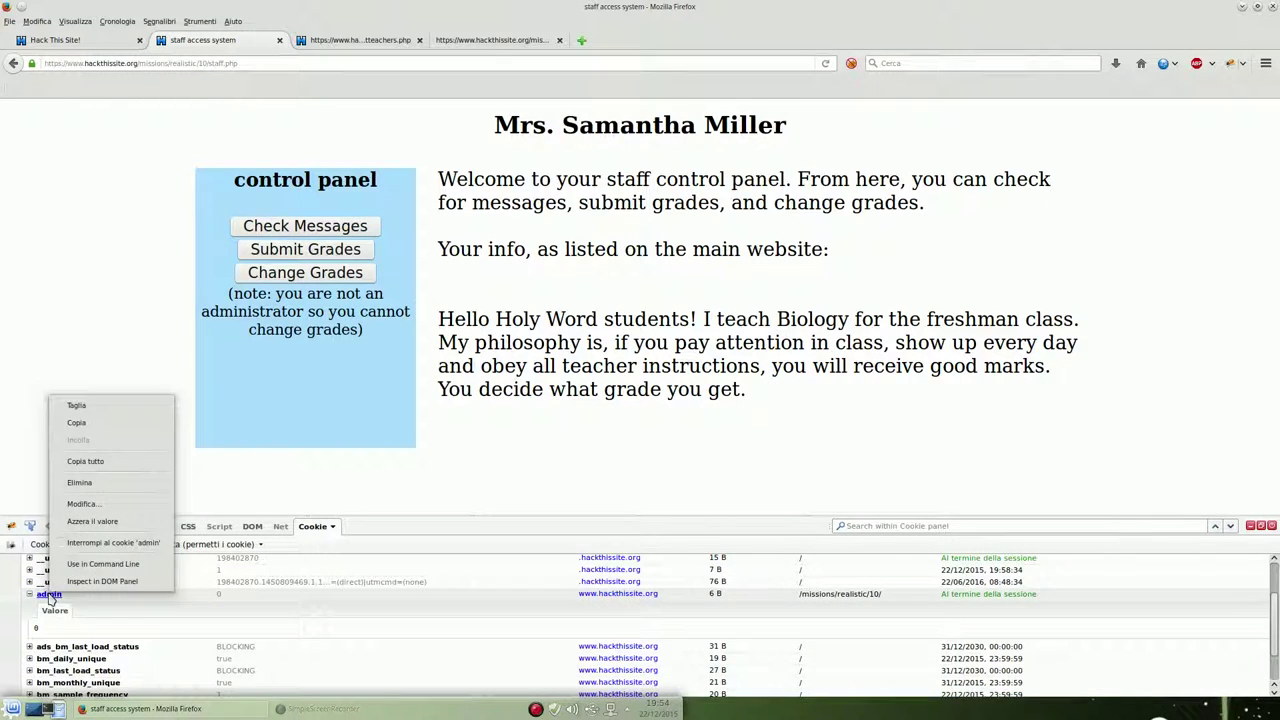
click(82, 504)
text(1)
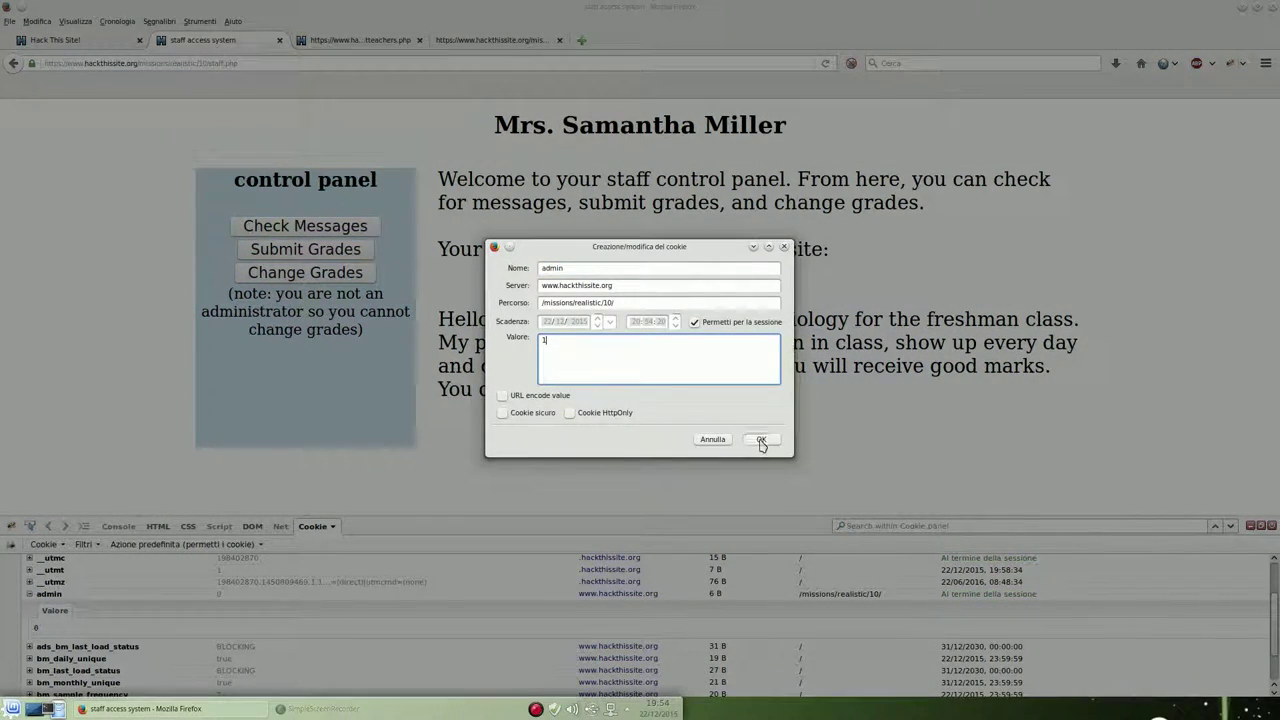
click(760, 441)
Reload the staff page with the new admin cookie and check the result
click(285, 63)
key(Return)
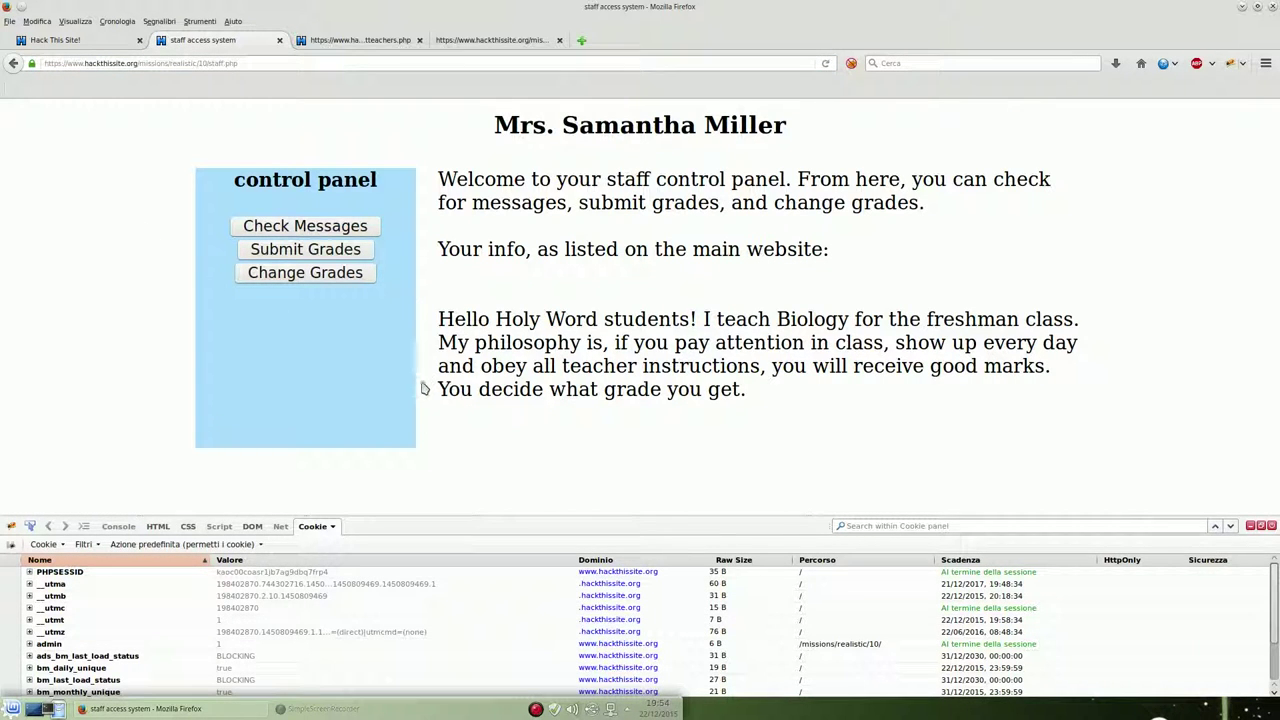
scroll(322, 636, down, 2)
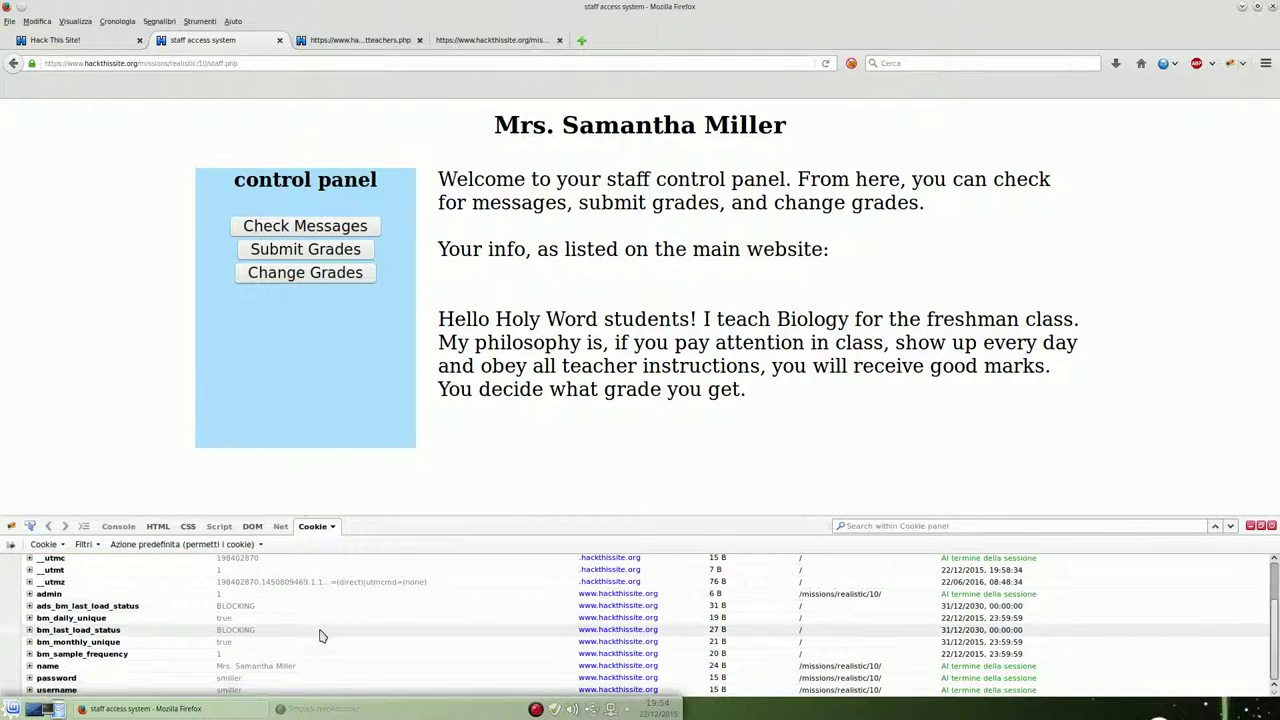
scroll(322, 636, up, 2)
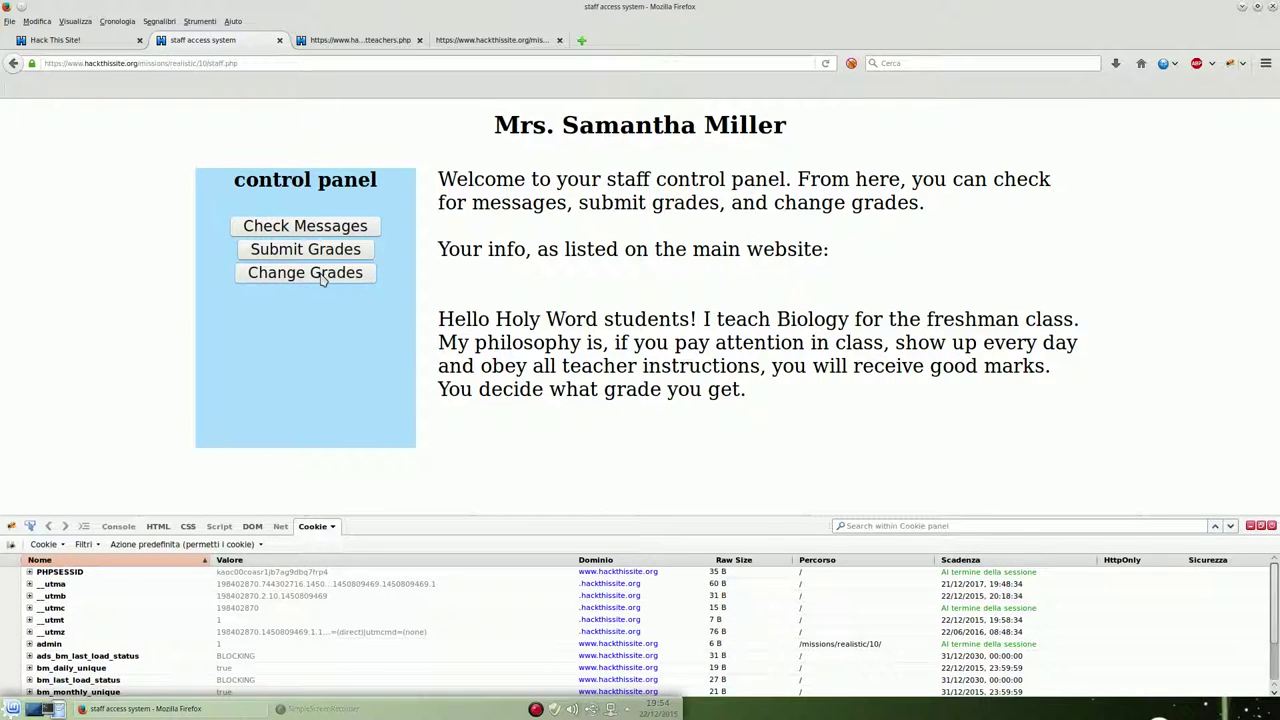
Go via Check Messages to the Change Grades listing, rereading Zach's message in the mission tab
click(284, 229)
click(300, 276)
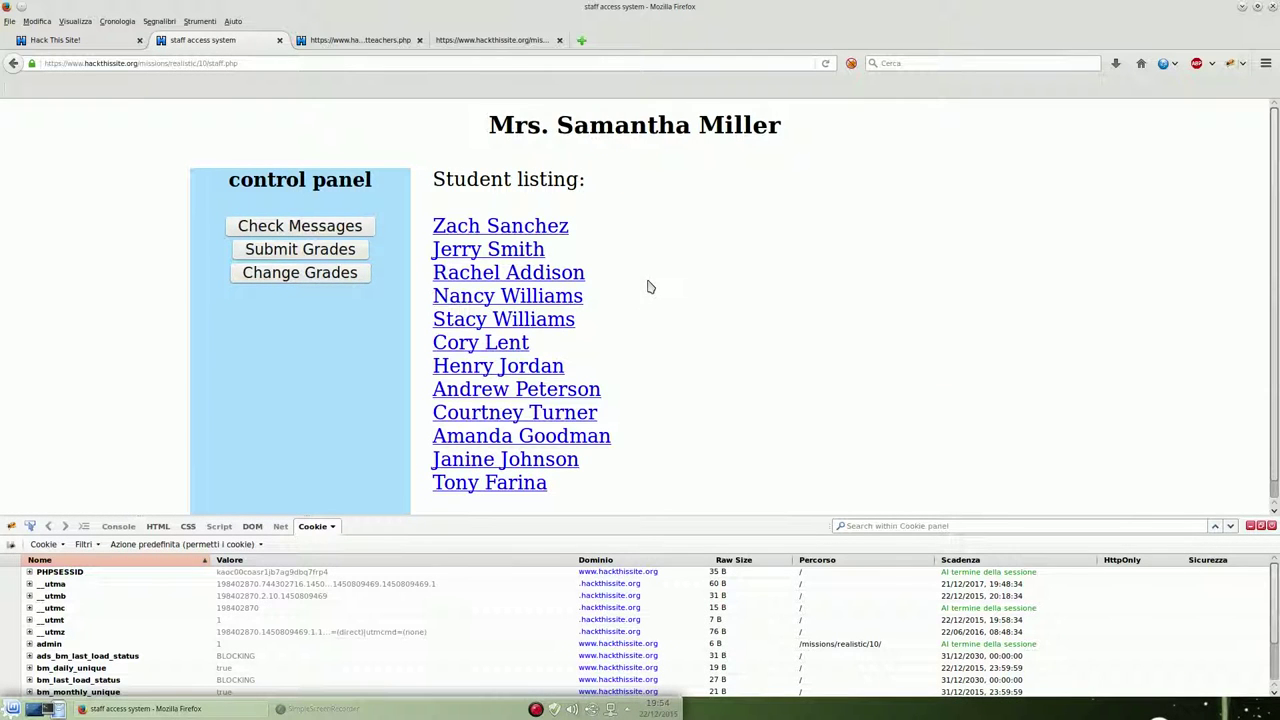
key(ctrl+Page_Up)
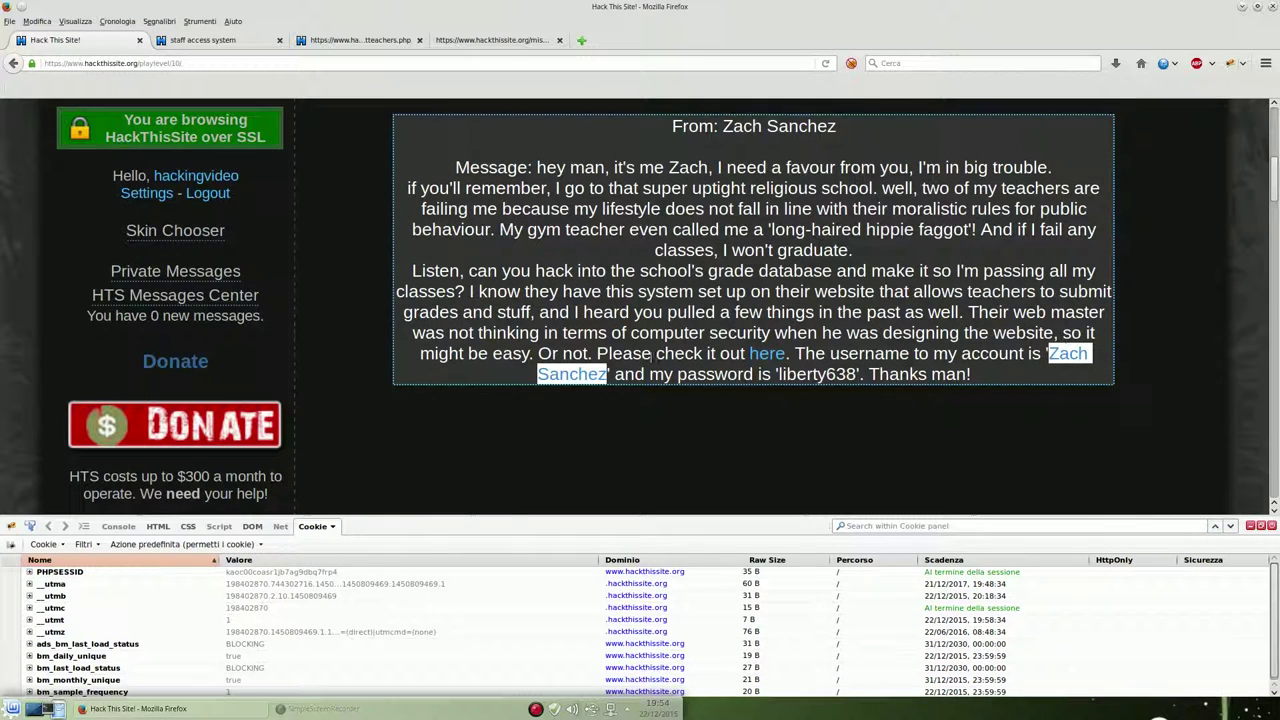
click(250, 40)
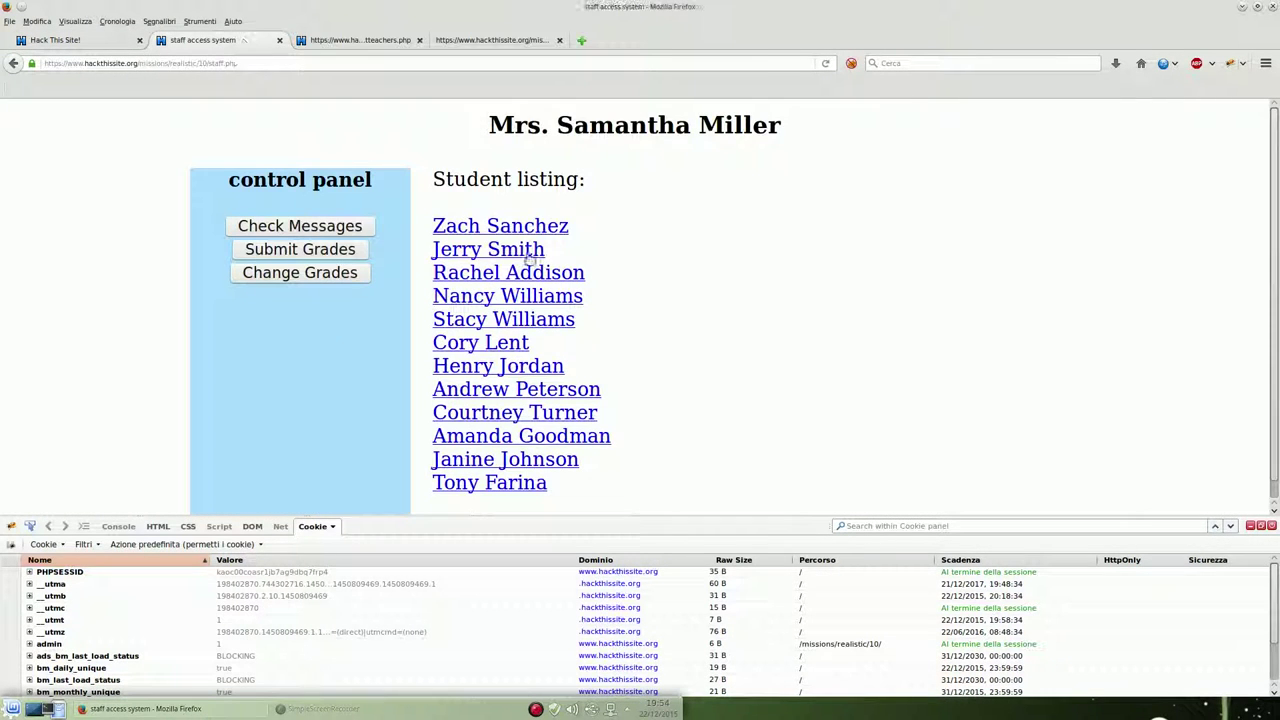
scroll(710, 340, down, 1)
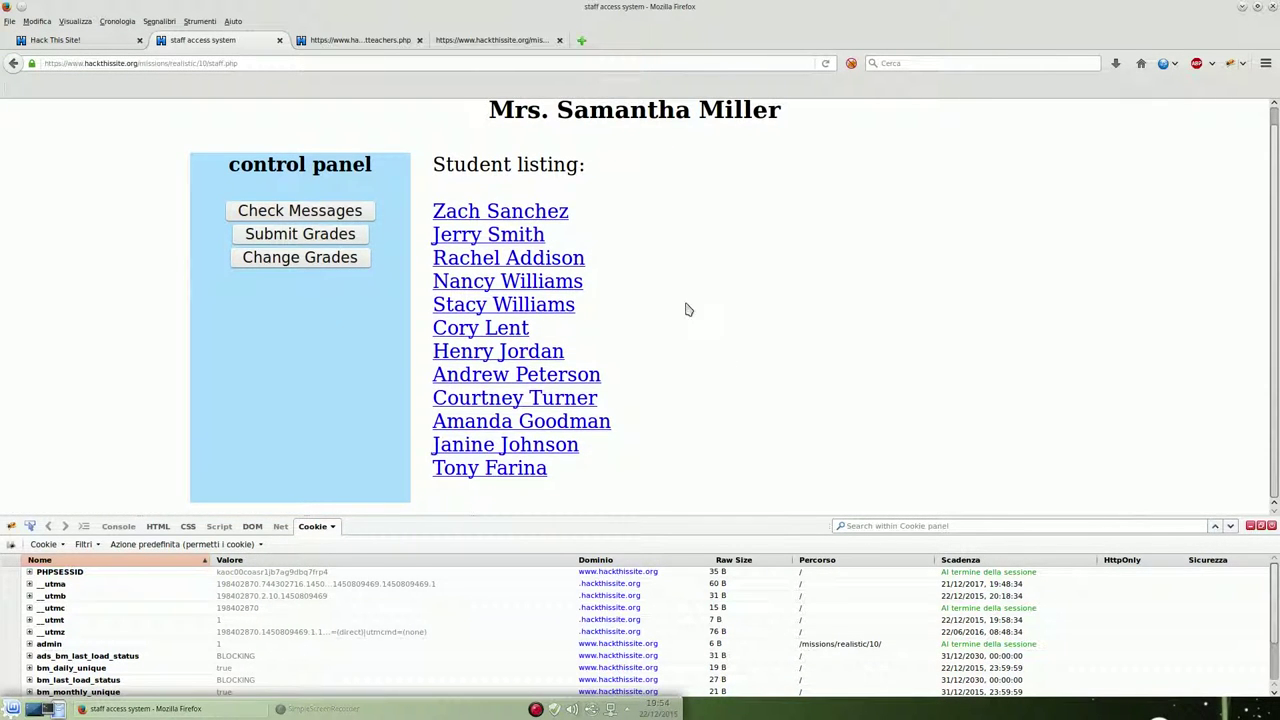
click(545, 215)
scroll(530, 382, down, 3)
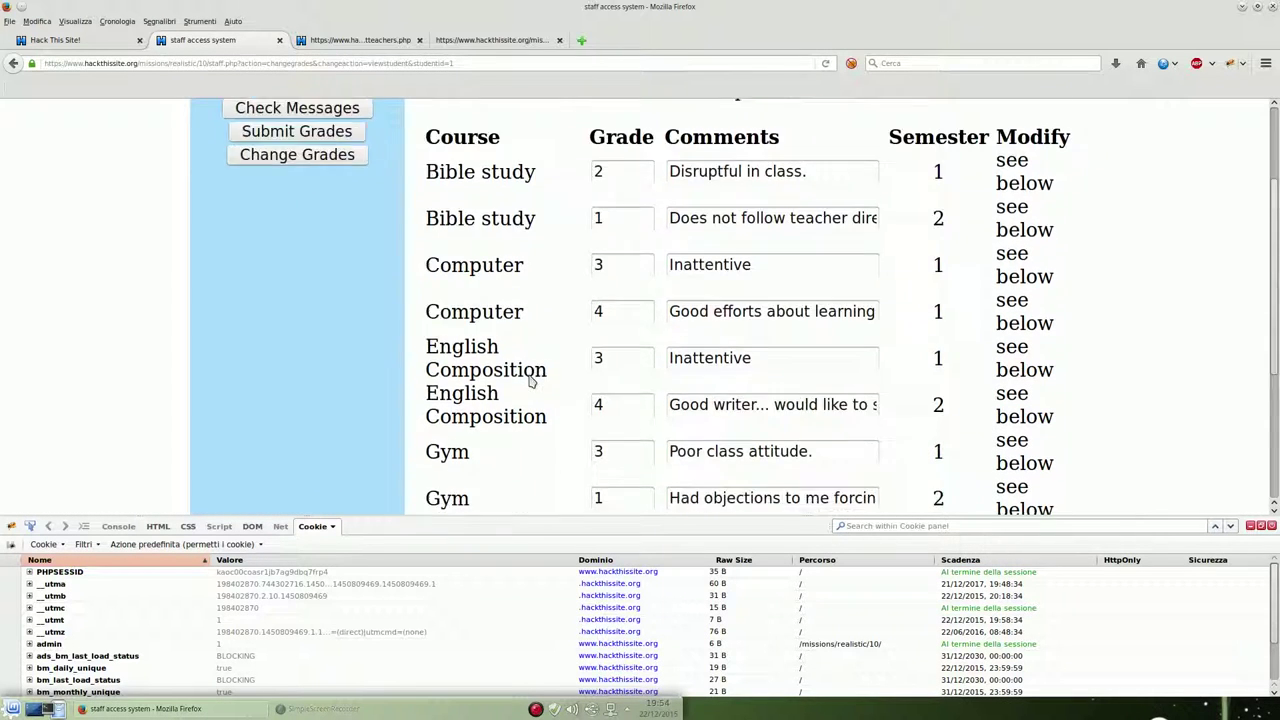
scroll(530, 382, down, 3)
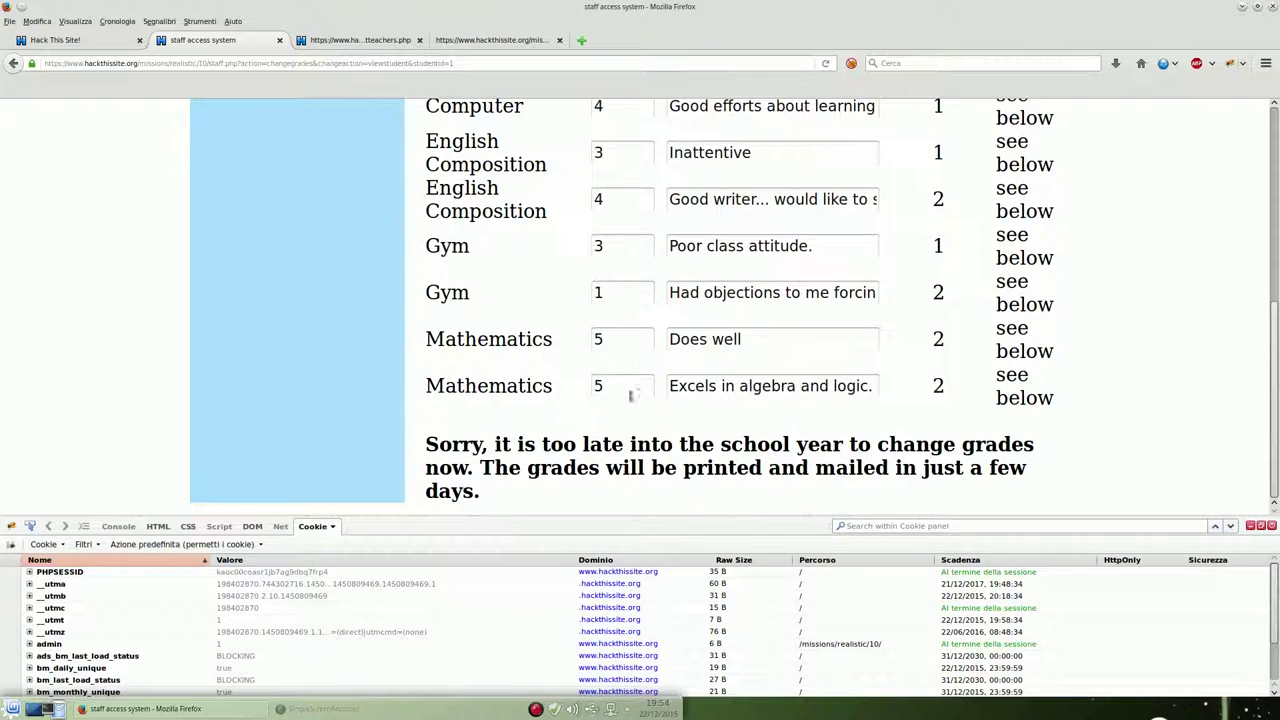
drag(632, 395, 548, 392)
click(570, 405)
click(625, 393)
key(shift+Tab)
key(shift+Tab)
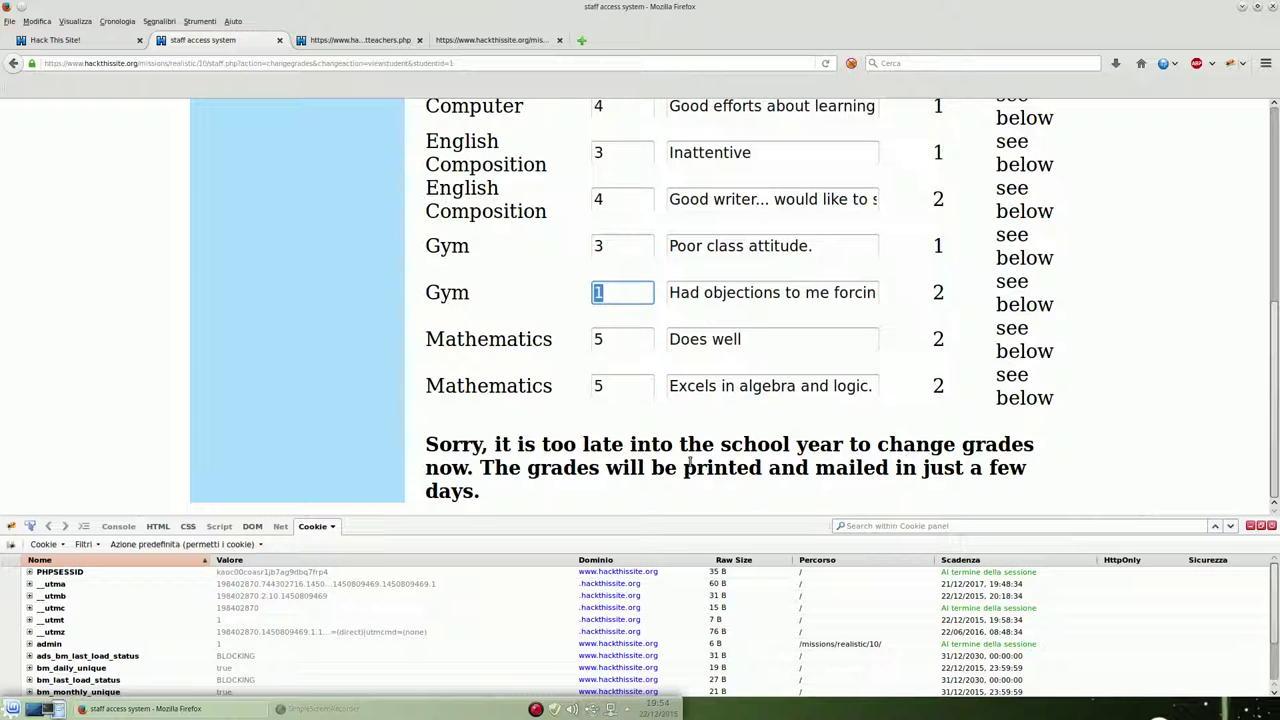
click(692, 460)
Scroll back up and bring up the page's context menu to view its source
scroll(1045, 420, up, 3)
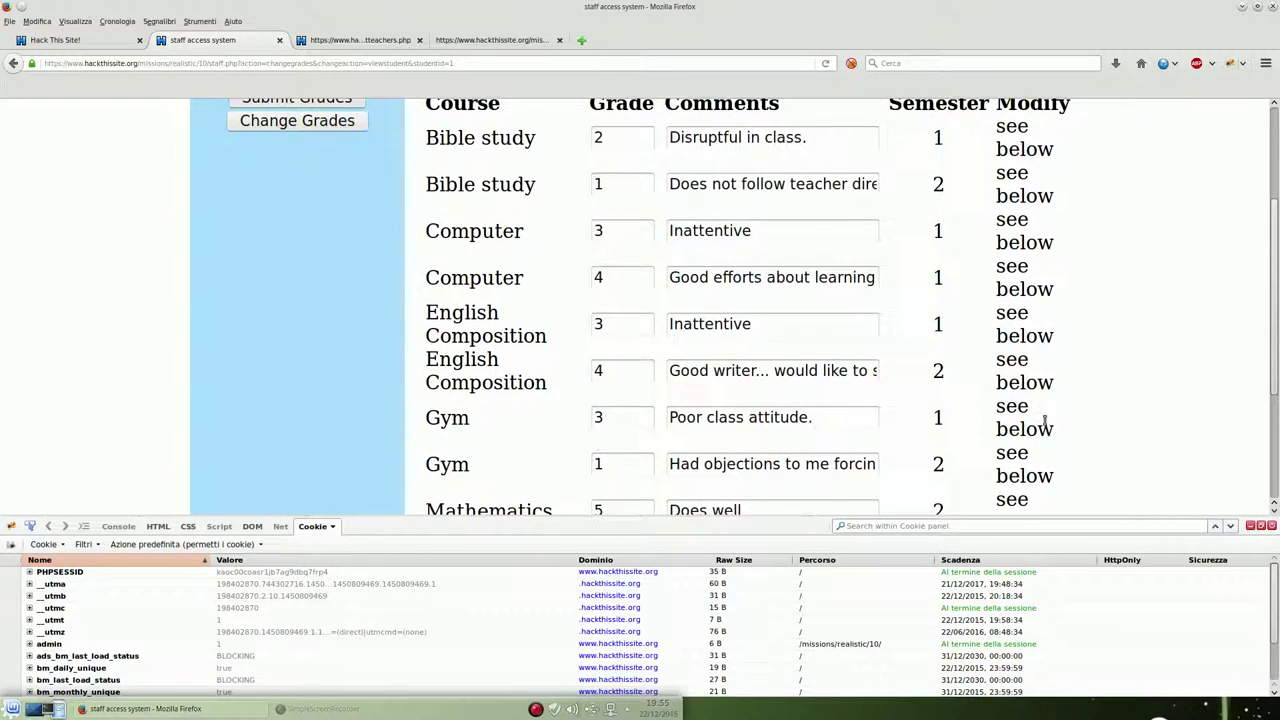
scroll(1045, 420, up, 2)
right_click(1030, 396)
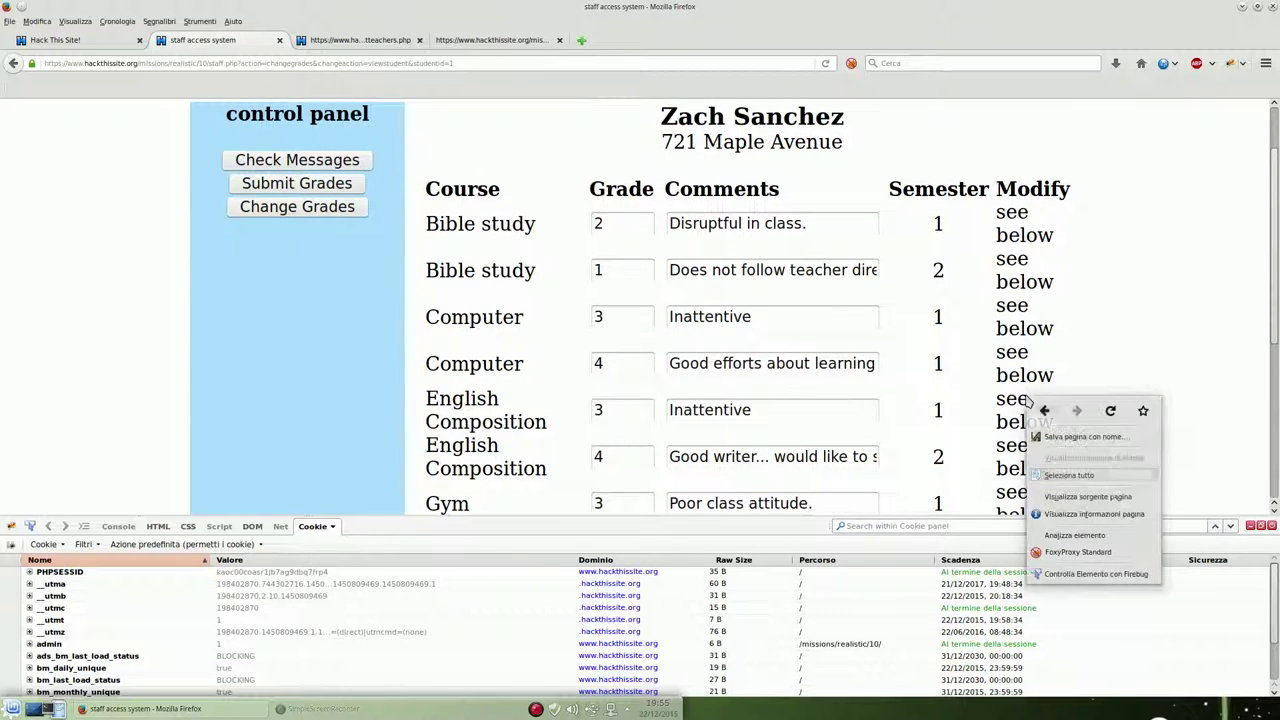
click(1116, 497)
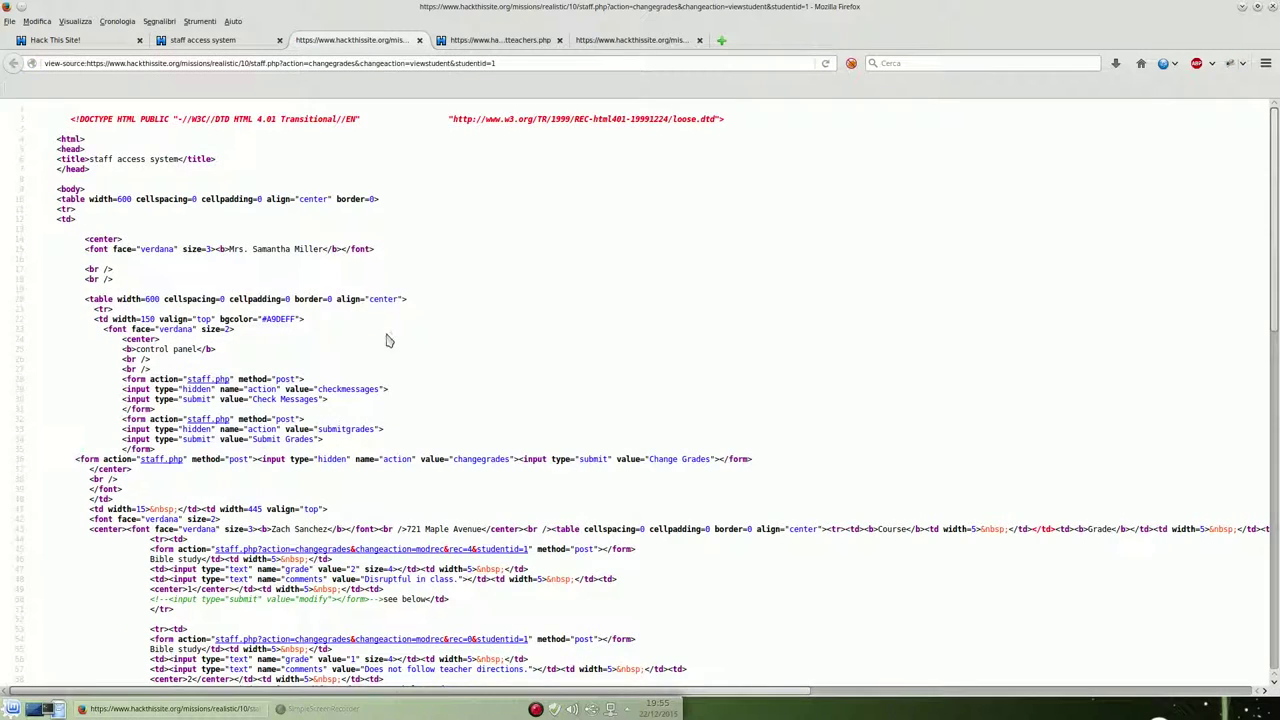
scroll(400, 380, down, 3)
scroll(157, 410, down, 2)
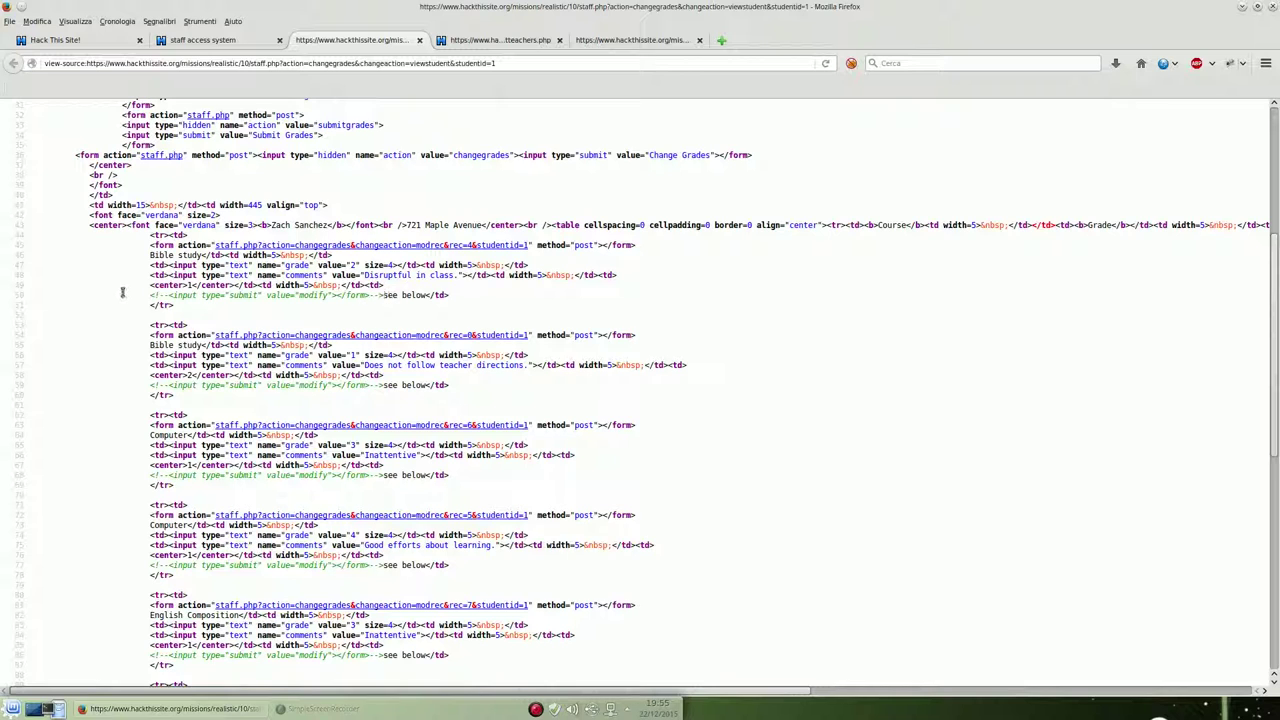
drag(151, 296, 172, 296)
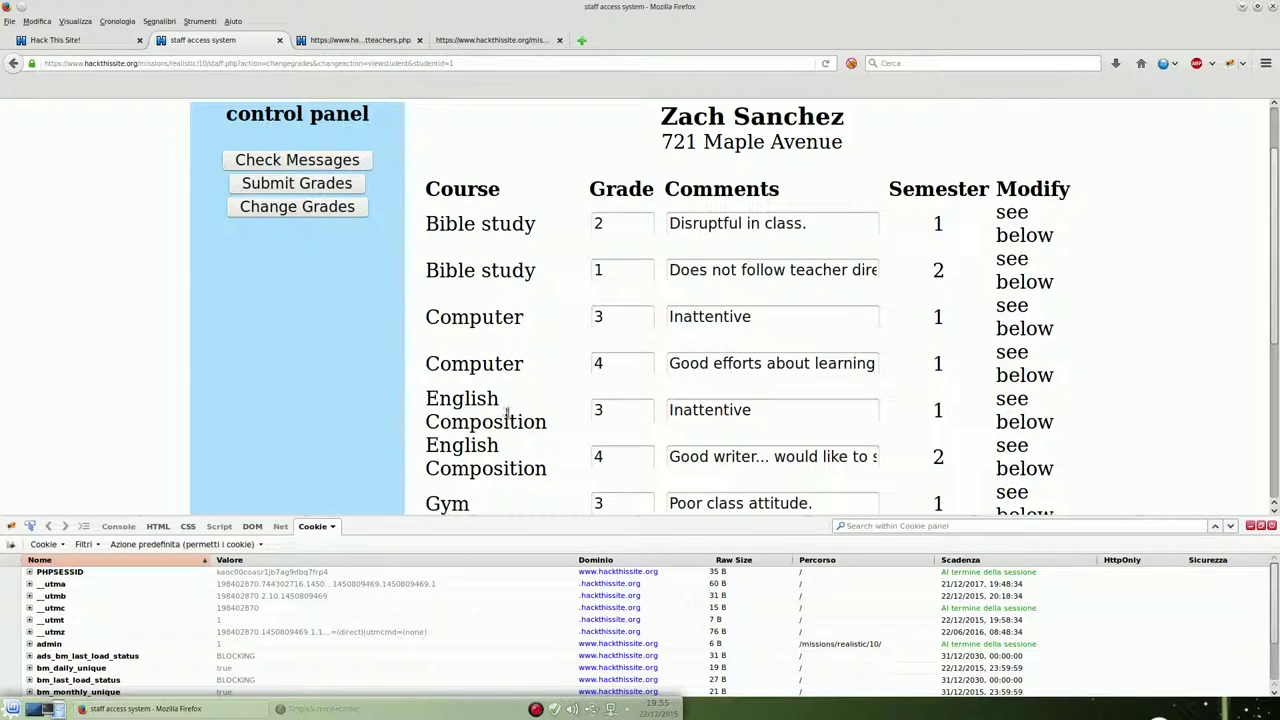
Inspect the Bible study comment field with Firebug
scroll(535, 383, down, 3)
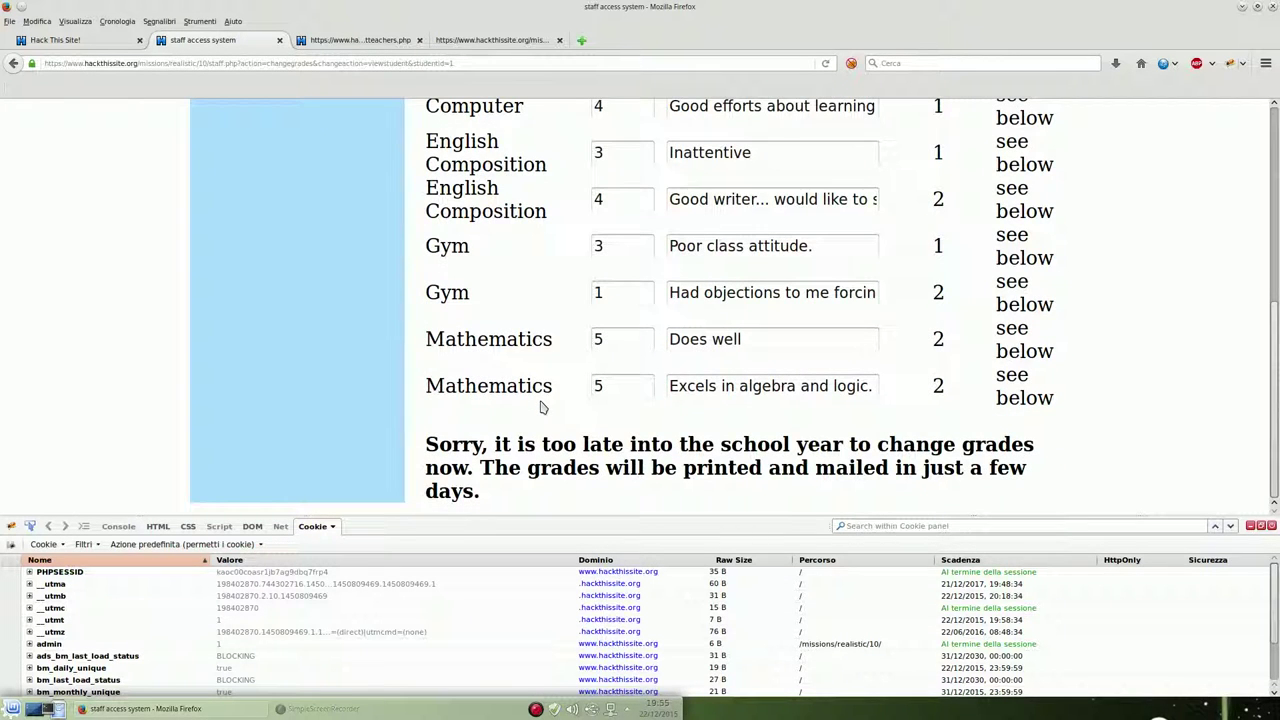
scroll(543, 403, up, 4)
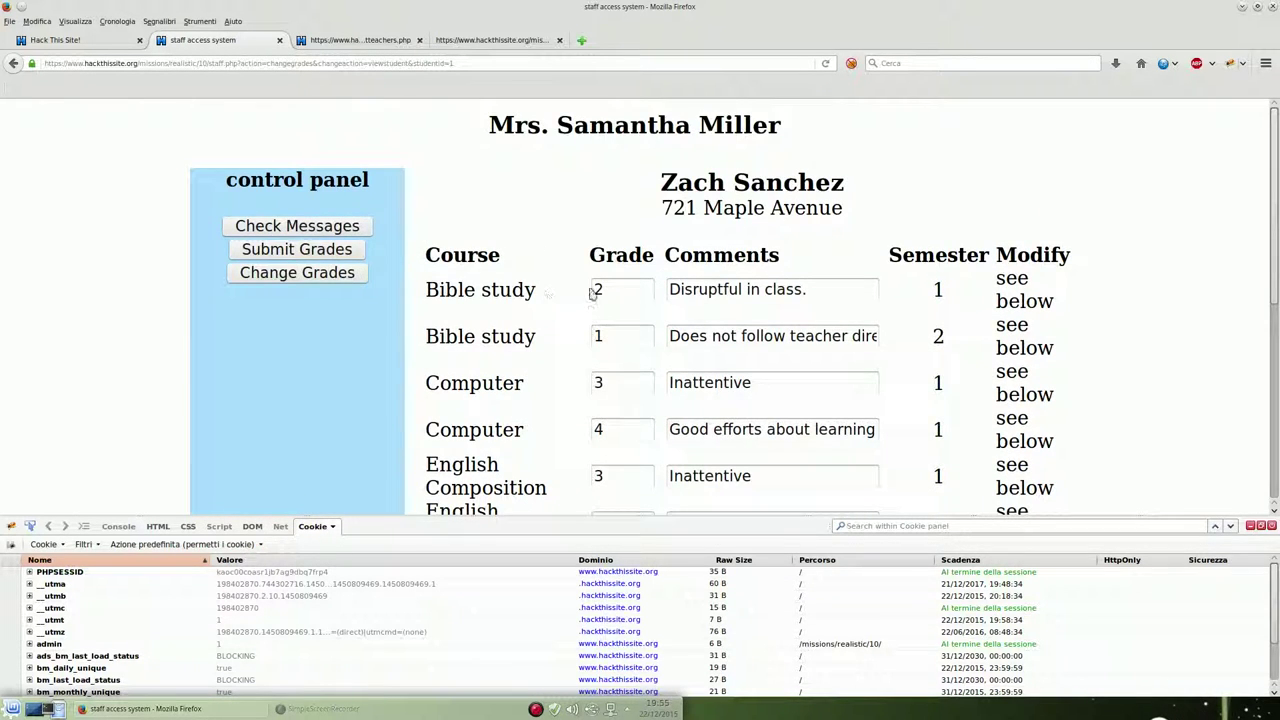
right_click(822, 294)
click(886, 483)
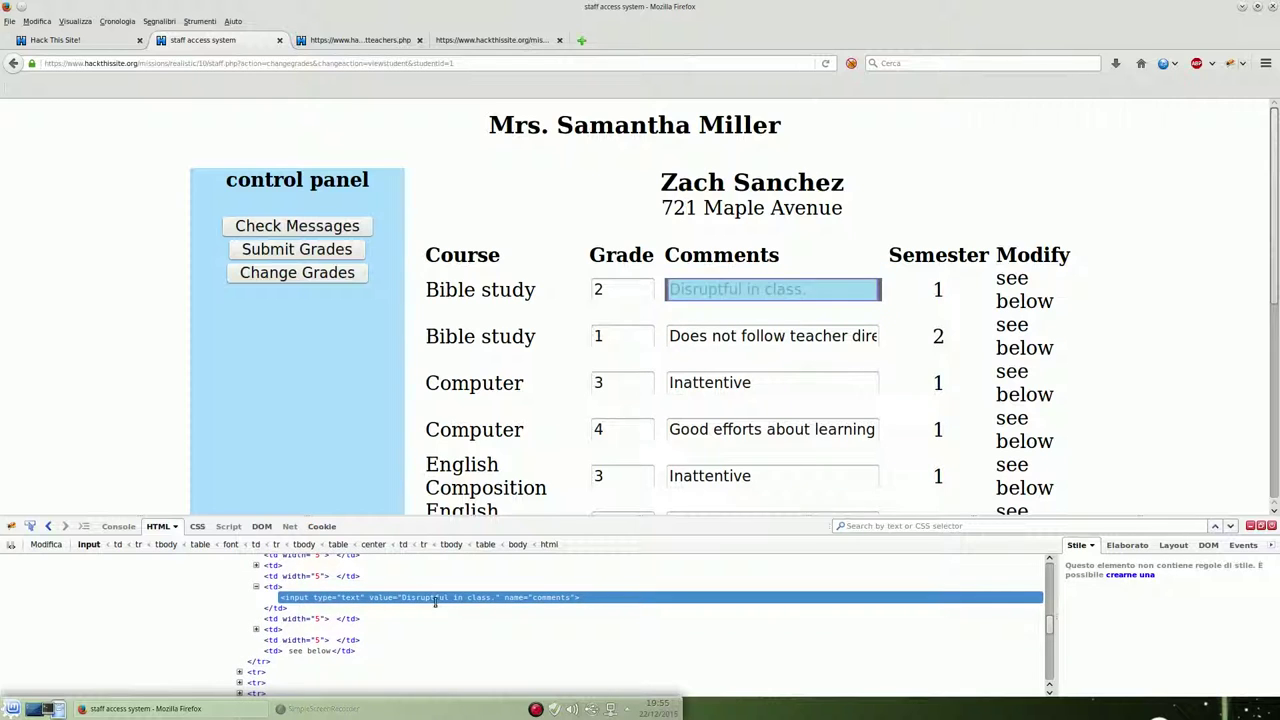
Browse the table cells in Firebug's HTML tree and briefly toggle Modifica editing
click(256, 629)
scroll(262, 635, down, 1)
click(256, 558)
click(256, 593)
scroll(279, 632, down, 2)
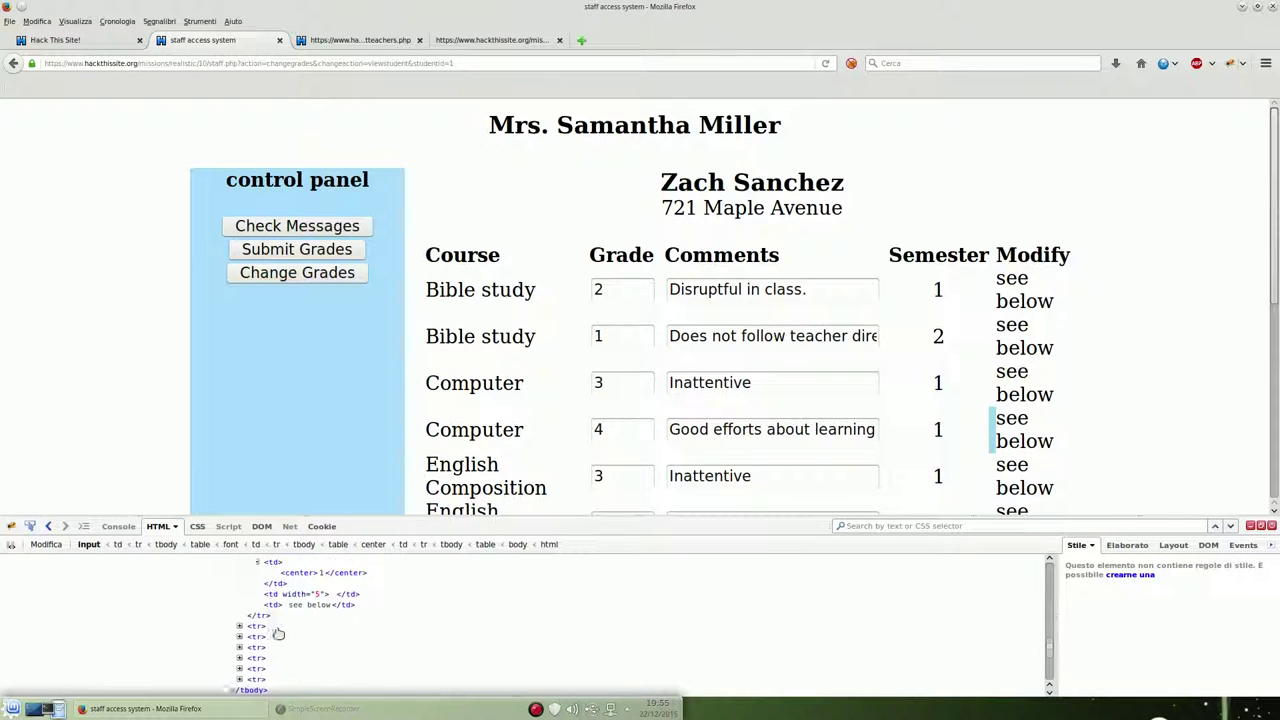
scroll(279, 632, down, 3)
scroll(279, 632, up, 3)
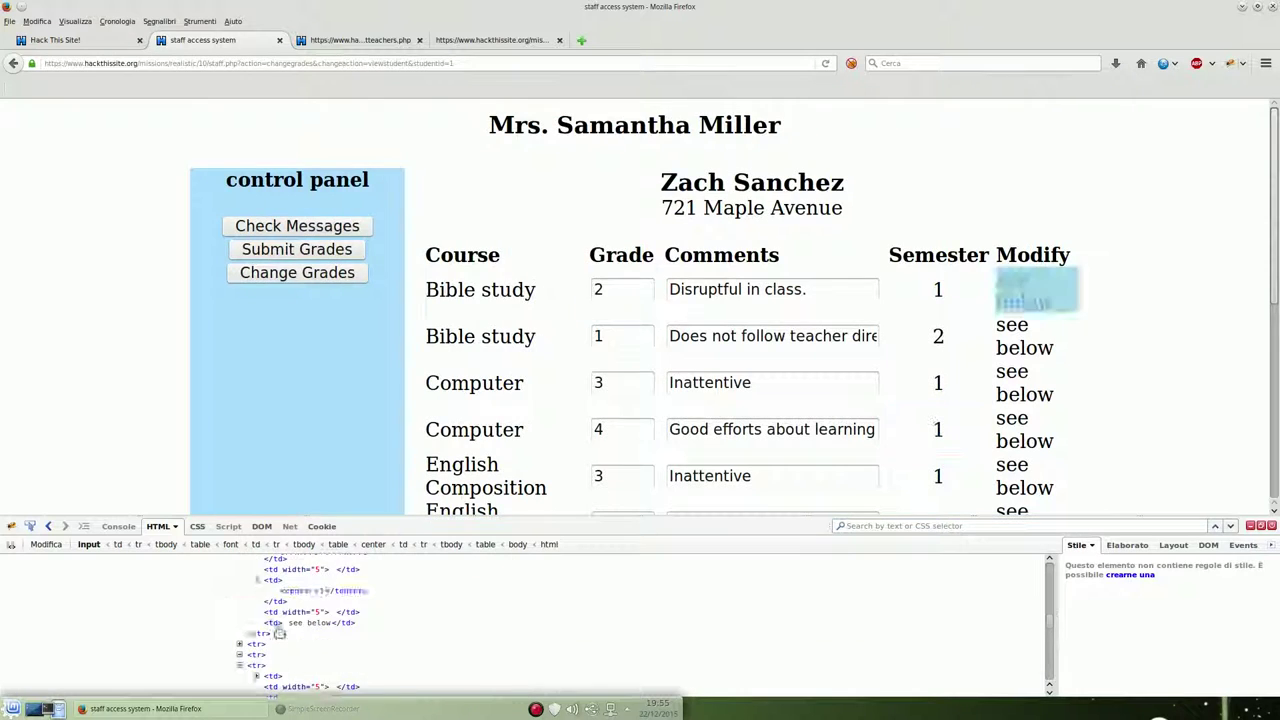
scroll(279, 632, up, 5)
scroll(279, 630, up, 5)
click(46, 545)
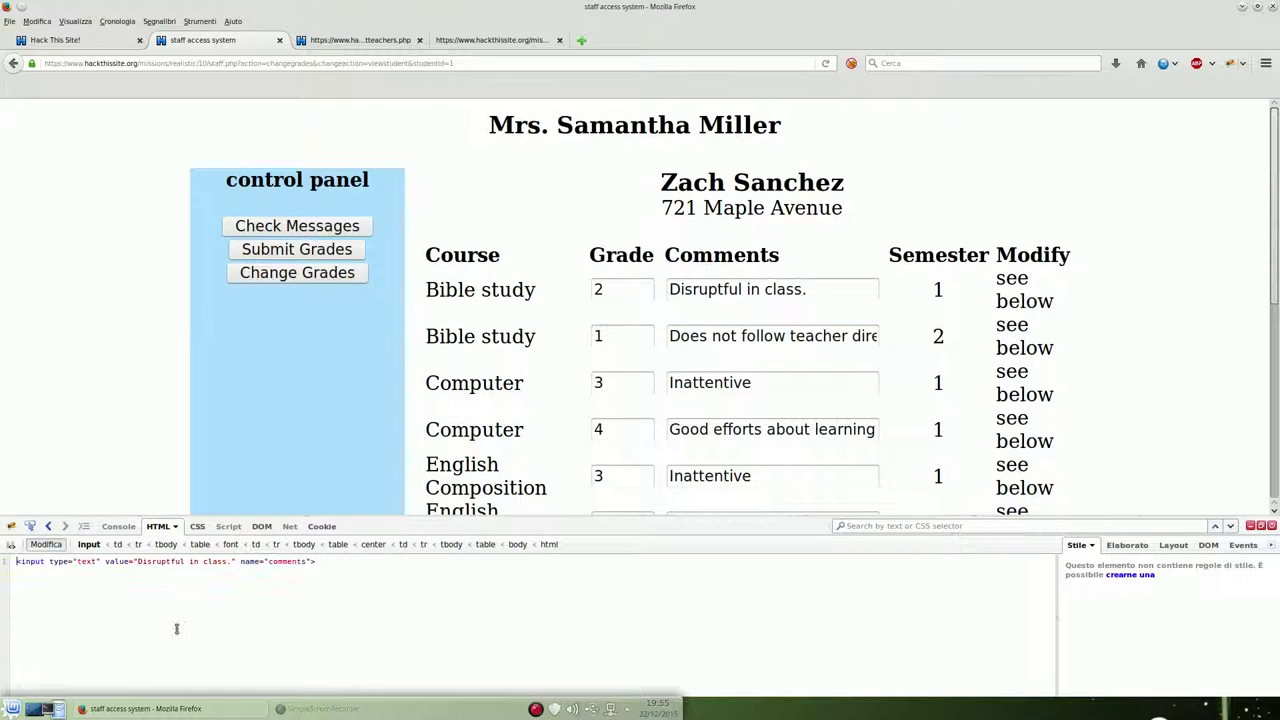
click(45, 545)
scroll(712, 440, down, 3)
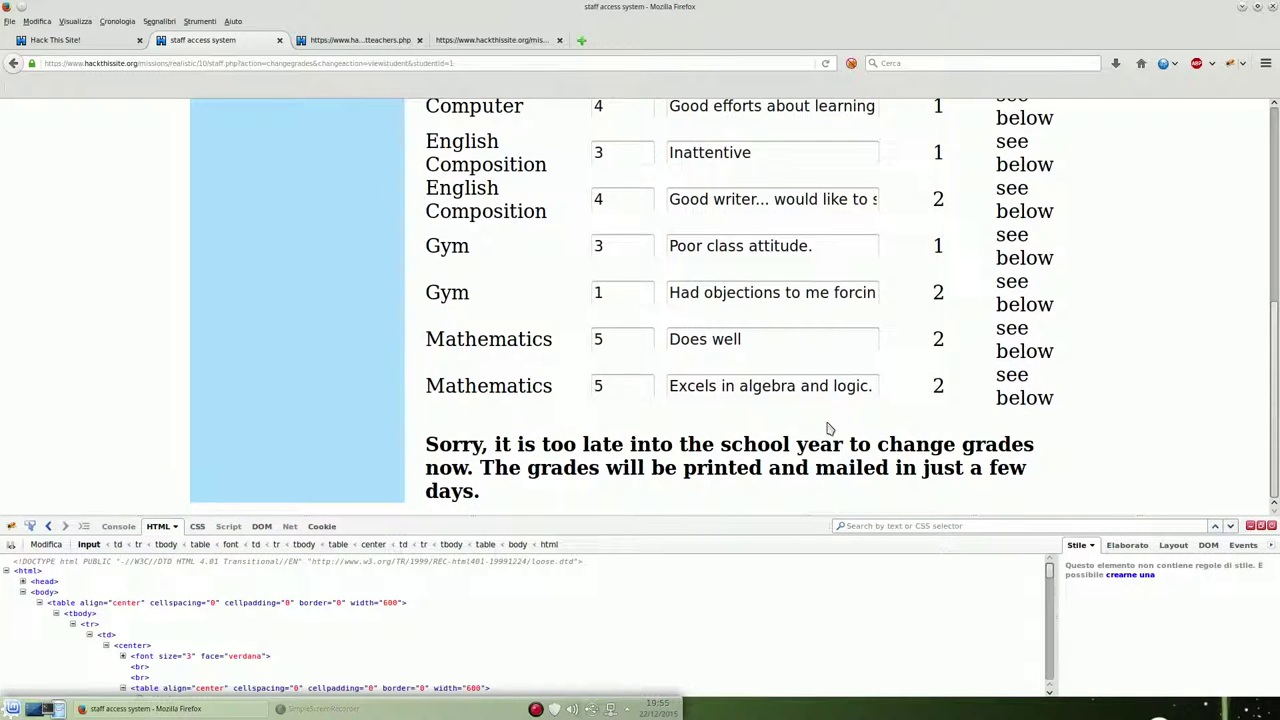
Inspect a 'see below' cell and open its markup for editing
click(838, 434)
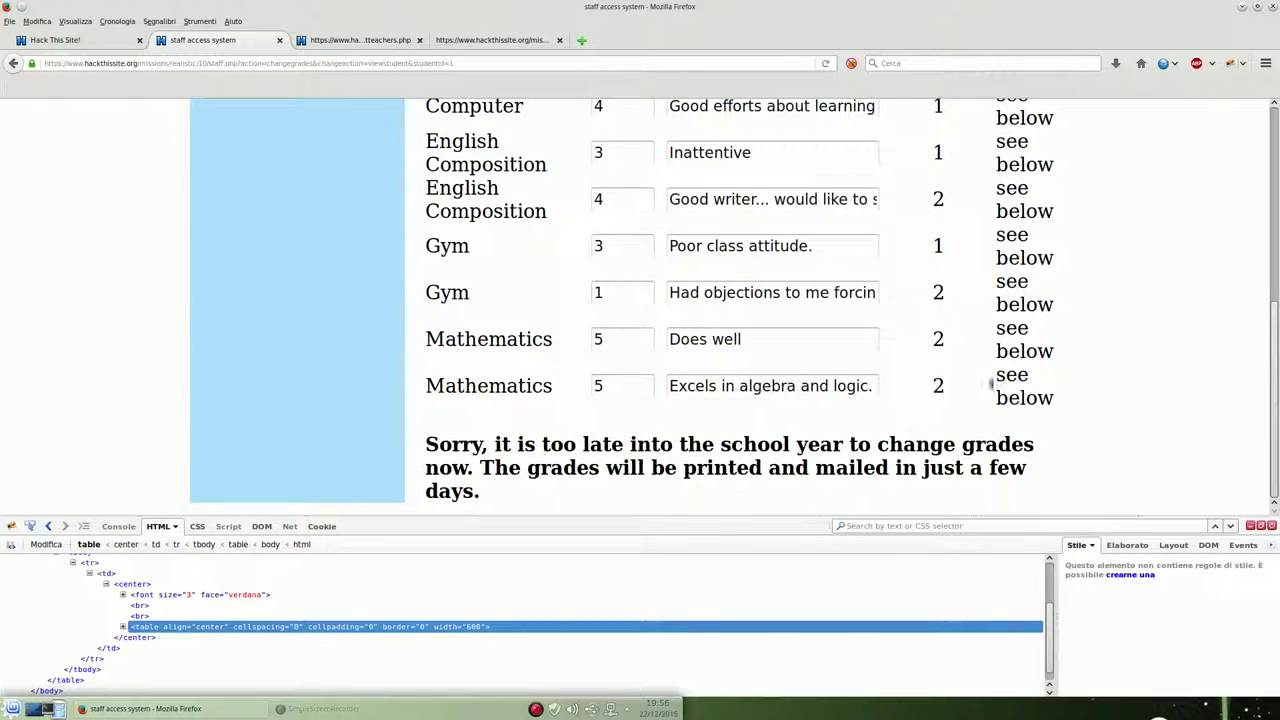
right_click(990, 384)
click(1058, 568)
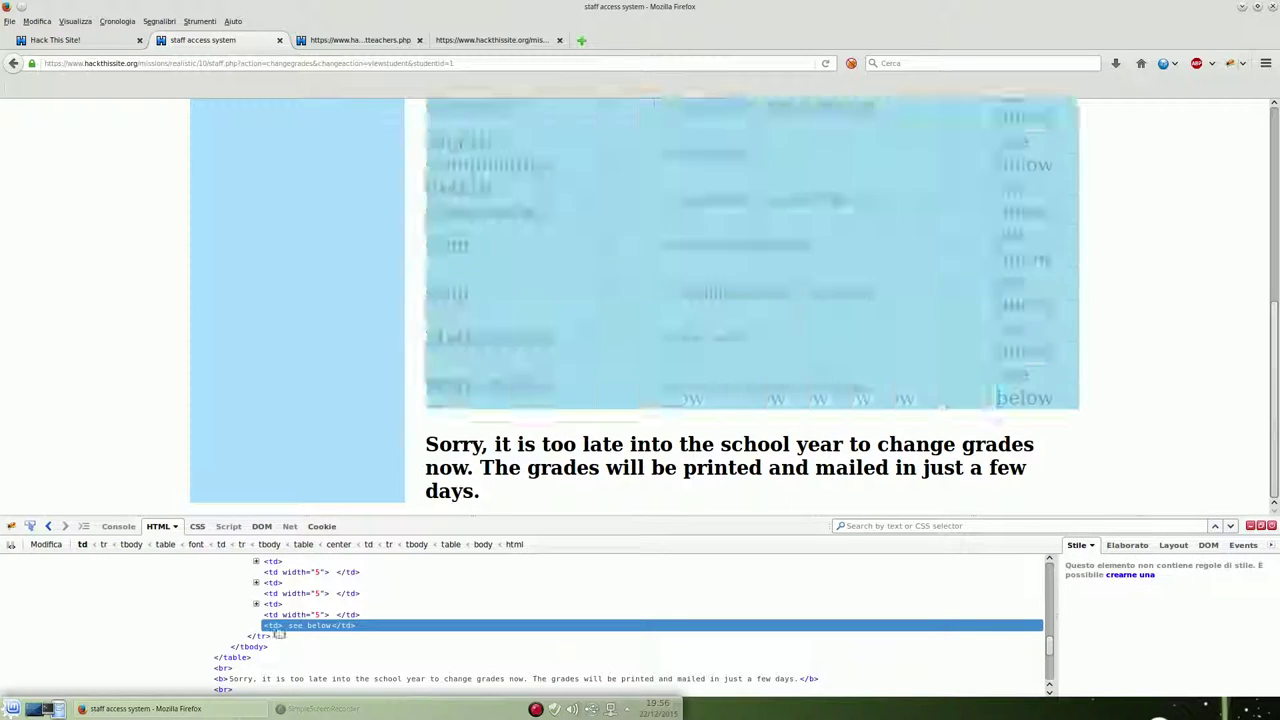
click(36, 547)
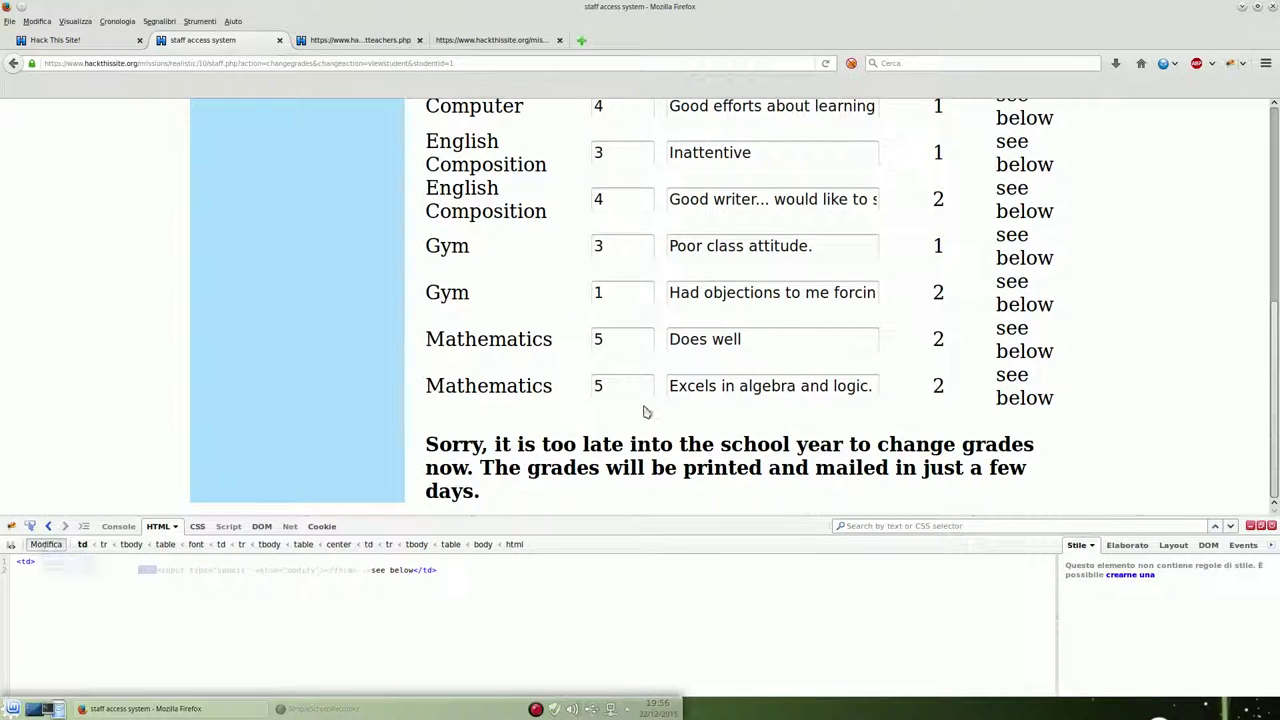
Inspect the lower Gym row's 'see below' cell and open its markup for editing
double_click(605, 387)
click(50, 546)
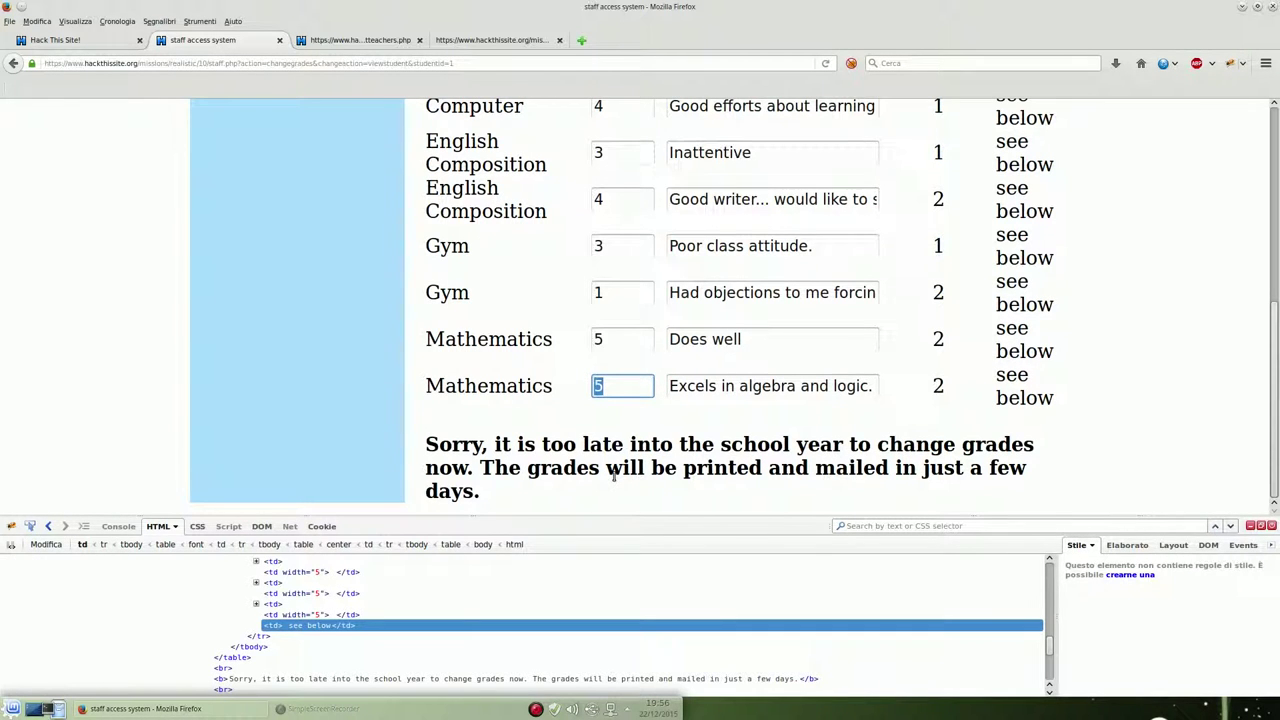
click(608, 298)
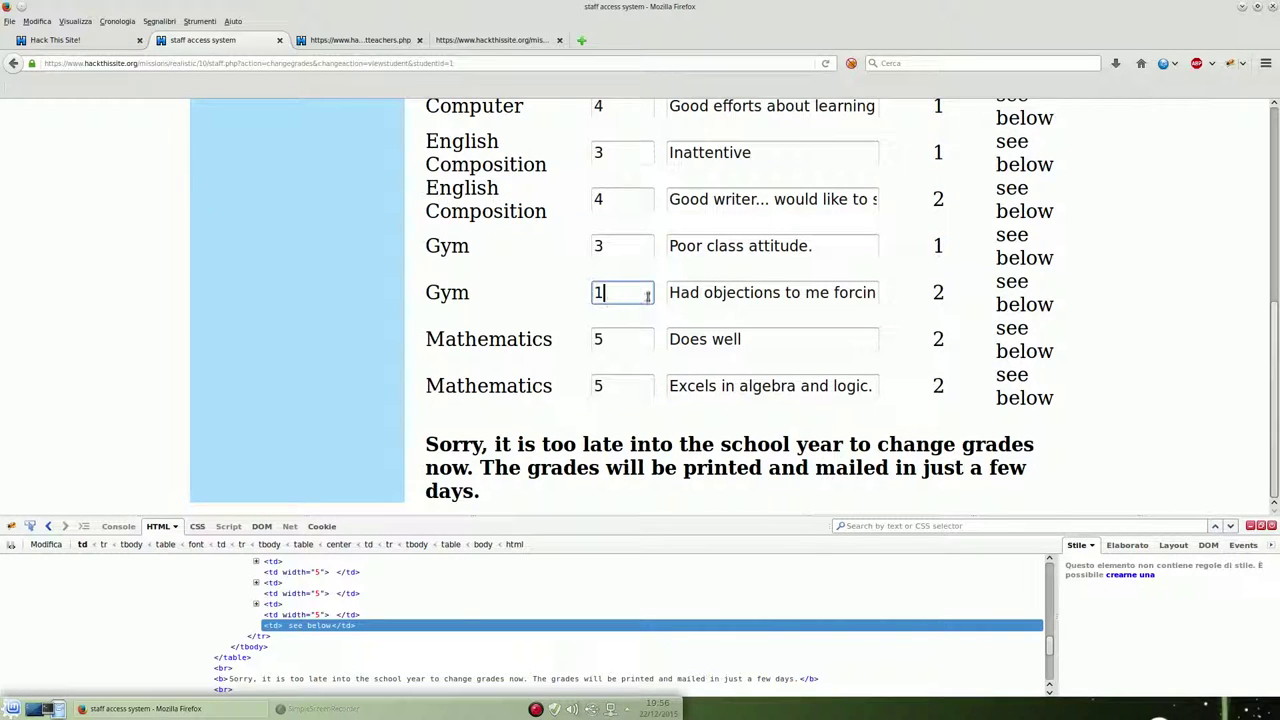
right_click(1035, 295)
click(1070, 470)
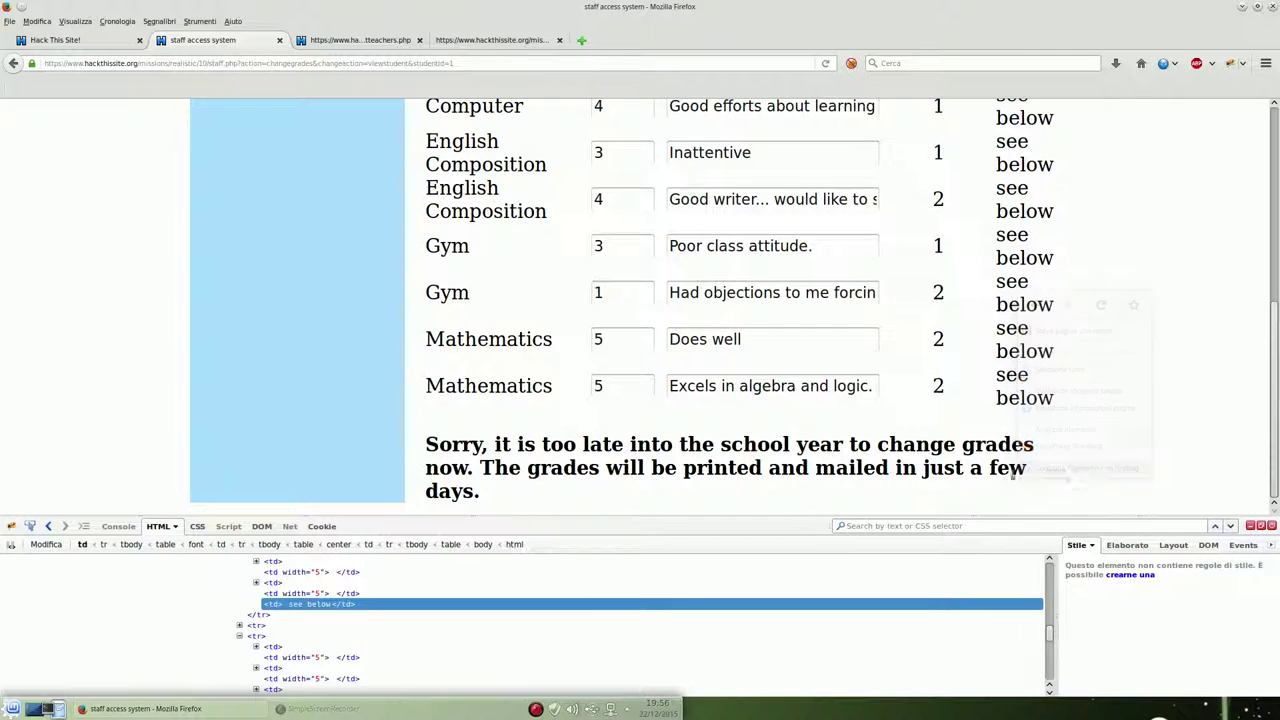
click(45, 544)
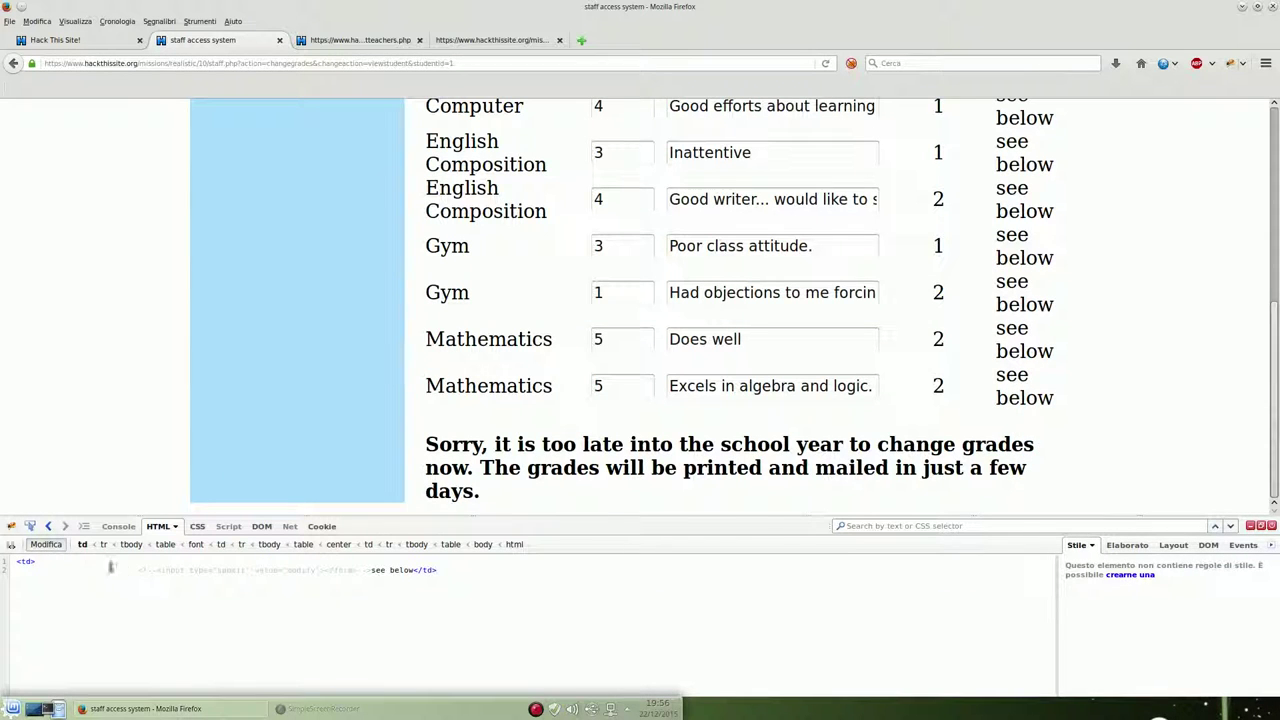
Remove the comment markers around modify, change the Gym grade from 1 to 5, and submit
key(Delete)
key(Delete)
key(Delete)
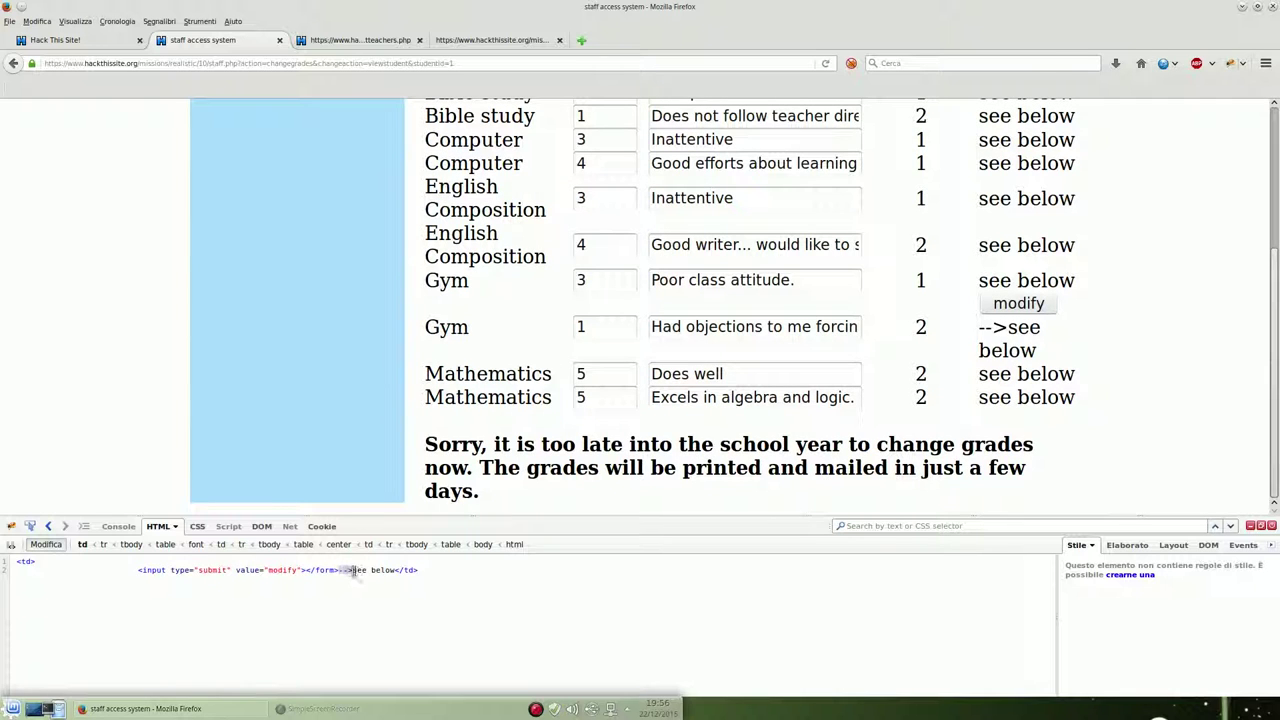
key(Delete)
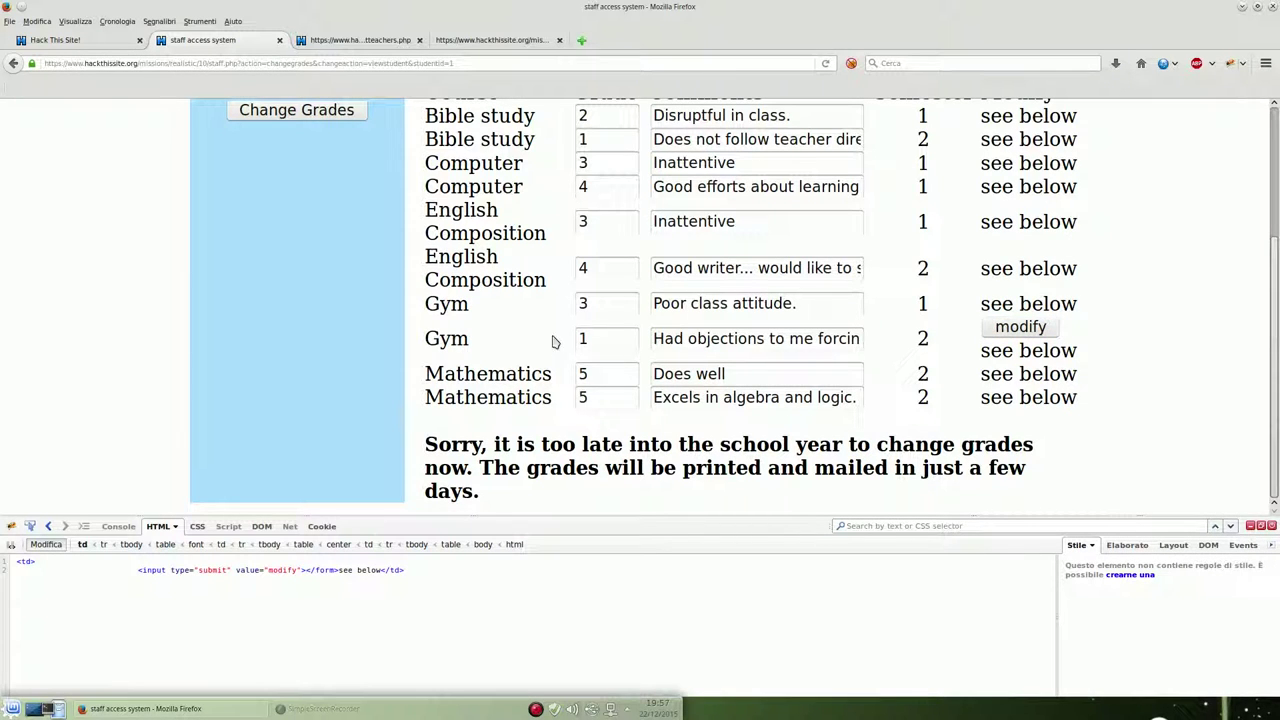
drag(608, 338, 536, 340)
text(5)
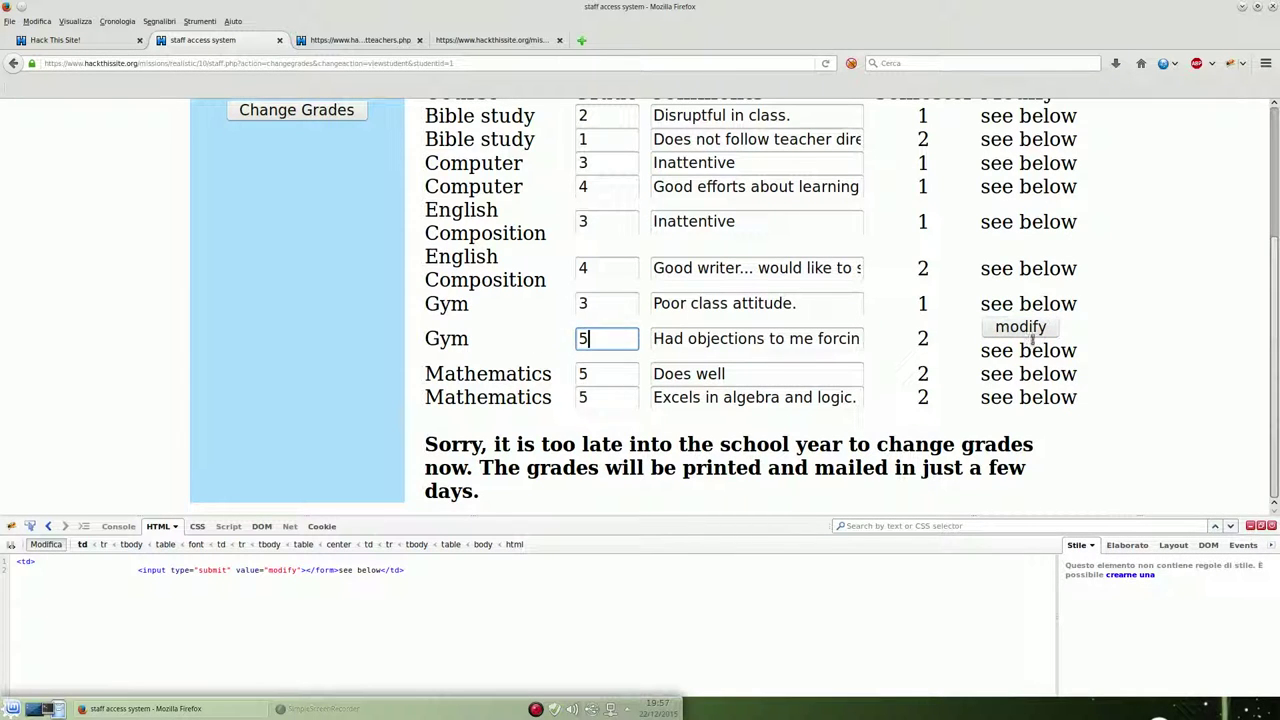
click(1030, 334)
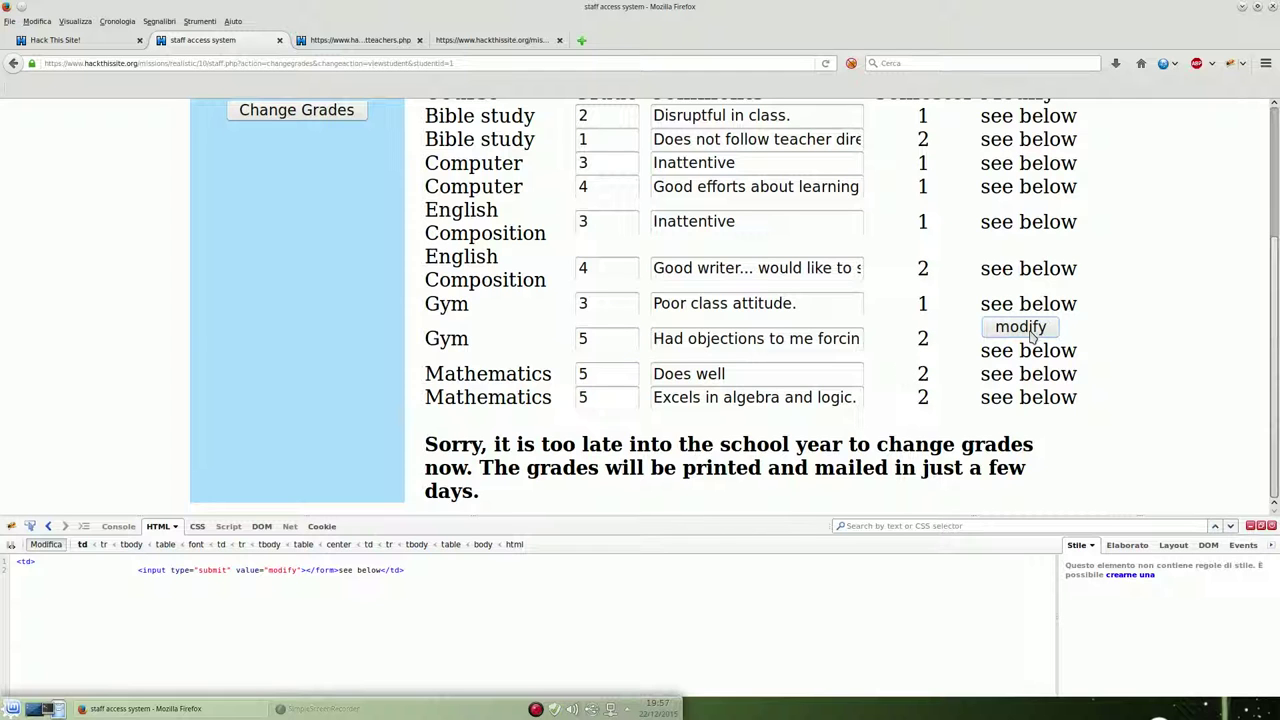
click(44, 546)
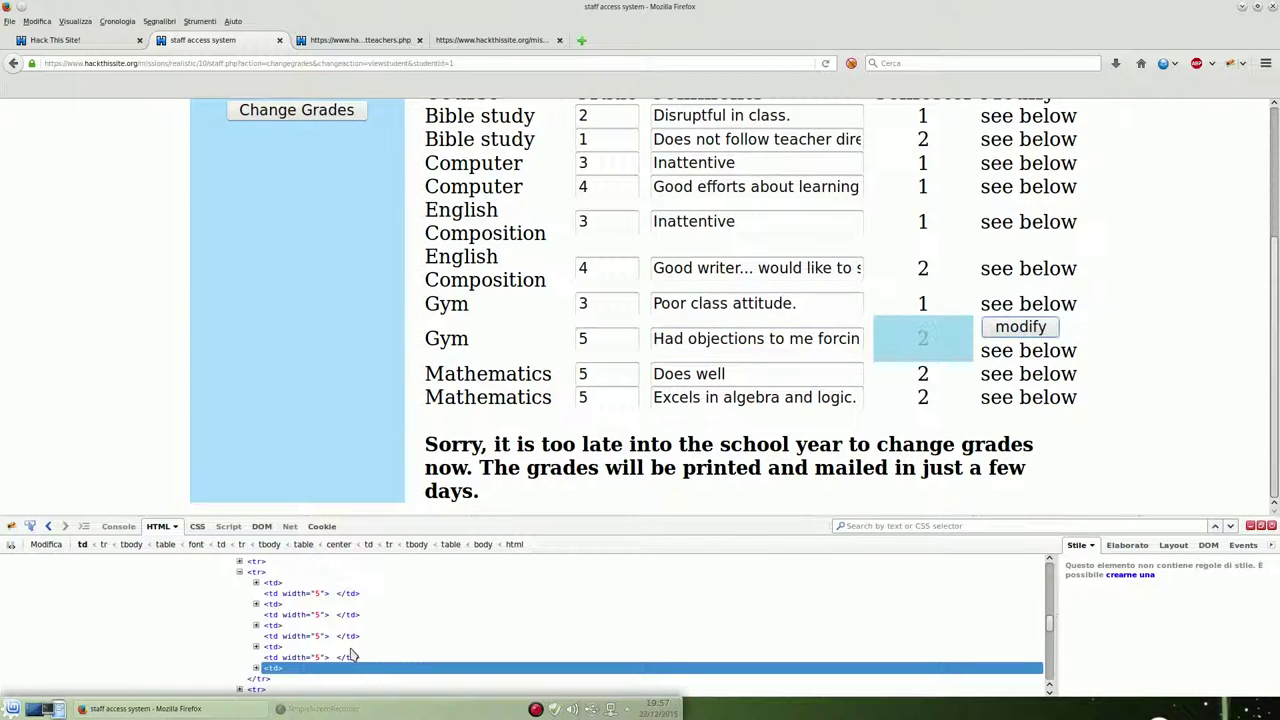
Inspect the modify button's markup in Firebug, exit editing, and bring up the page menu
right_click(1022, 336)
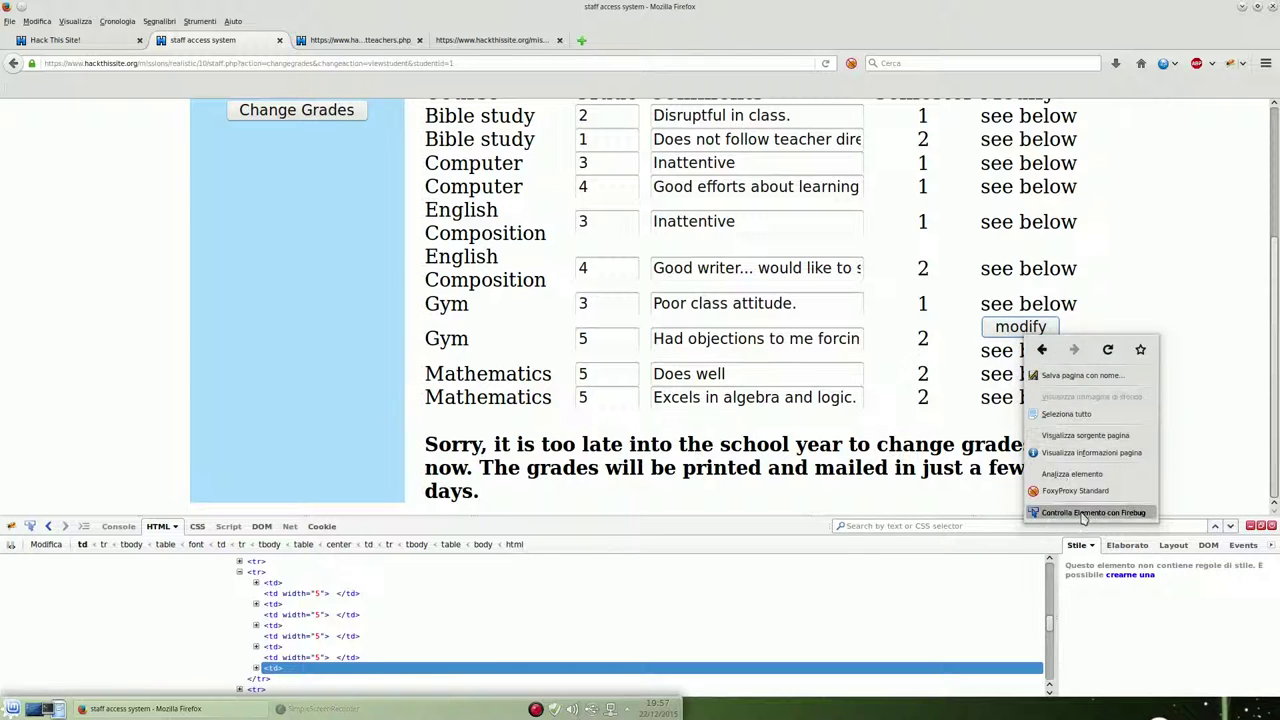
click(1093, 512)
click(50, 545)
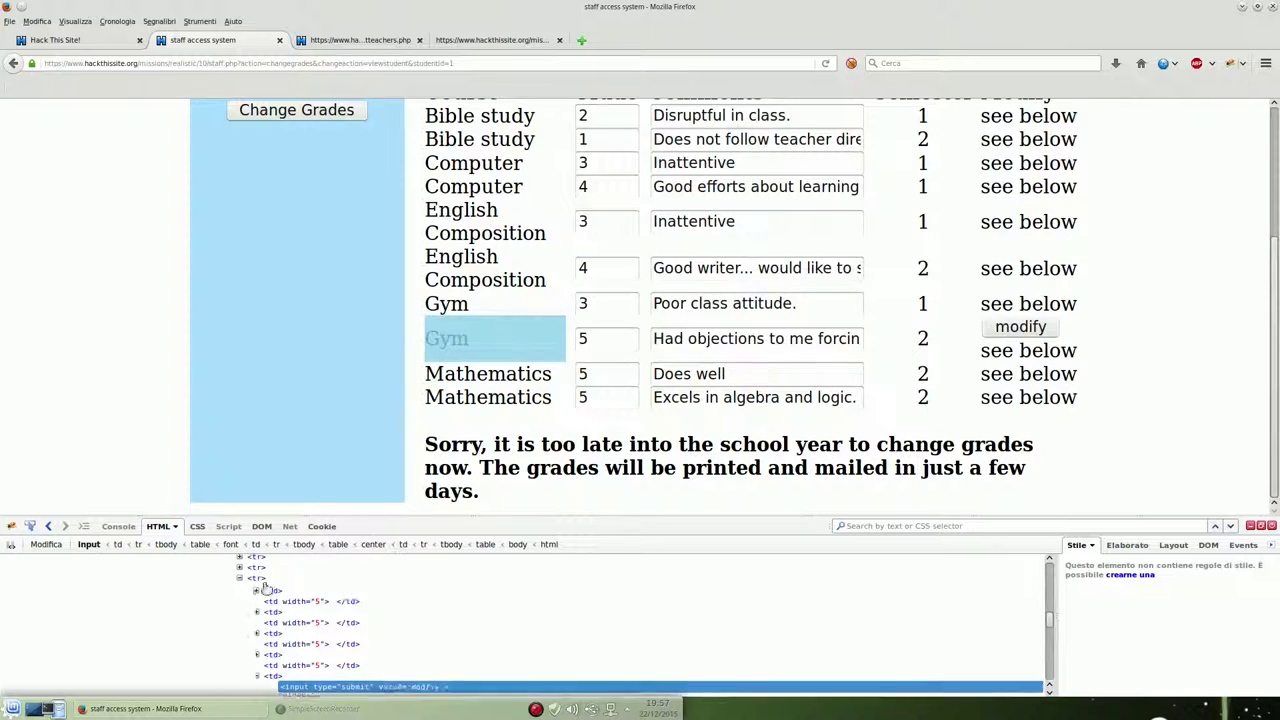
scroll(275, 630, up, 5)
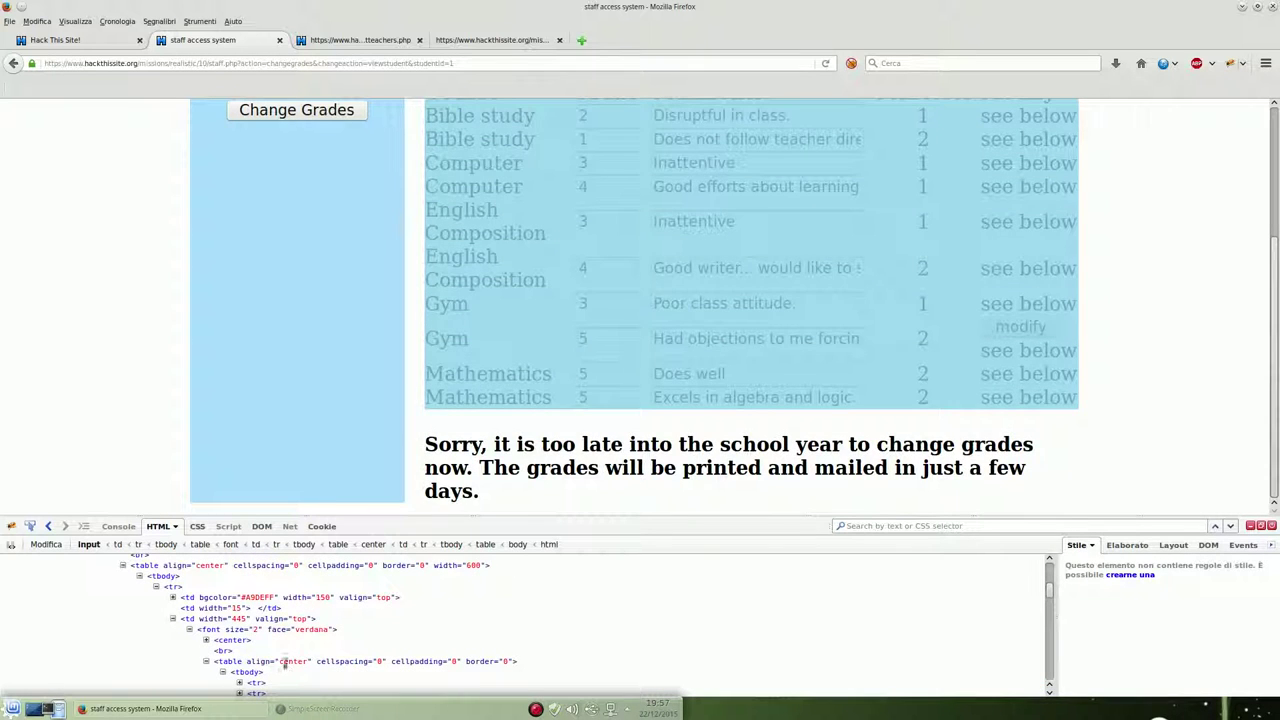
click(233, 629)
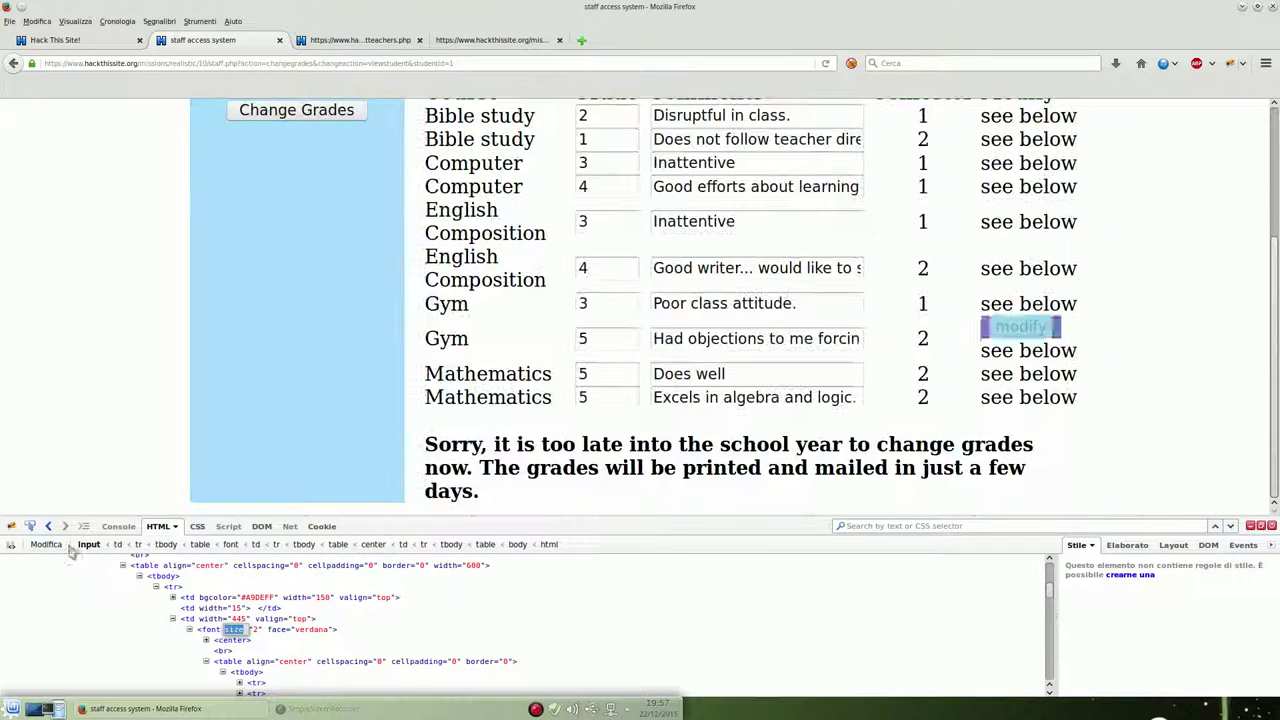
scroll(305, 635, down, 3)
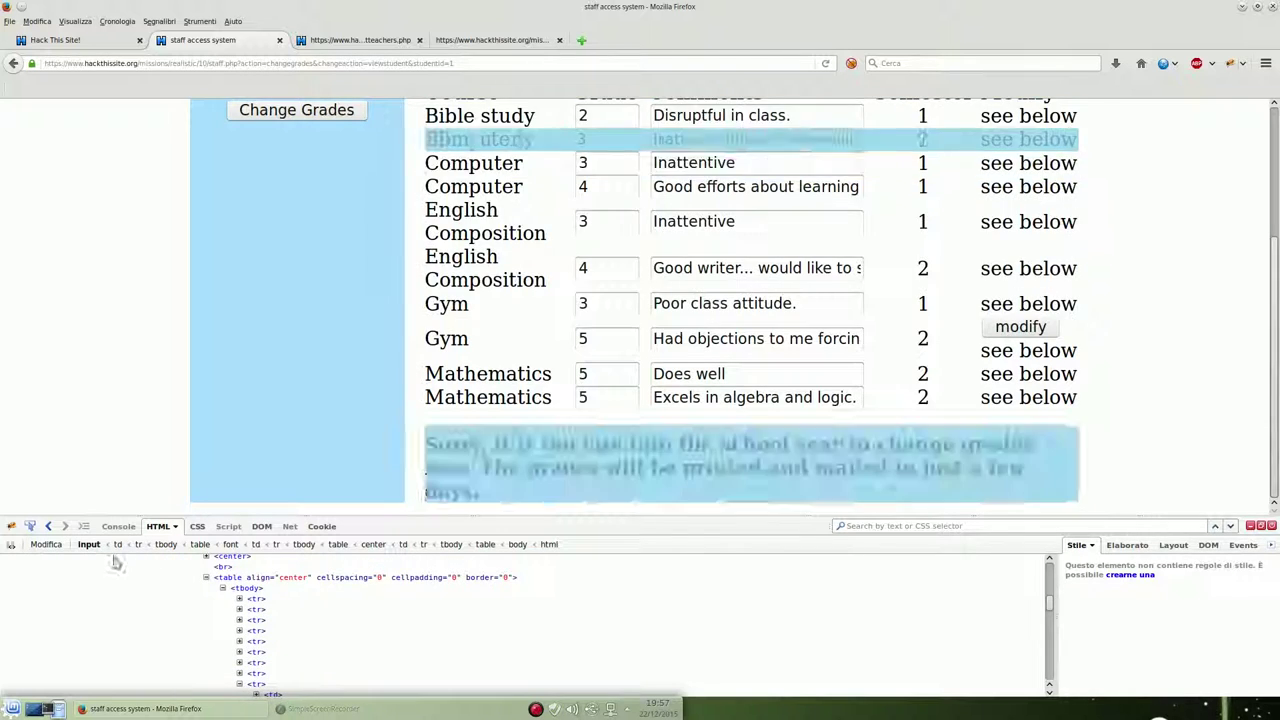
click(46, 544)
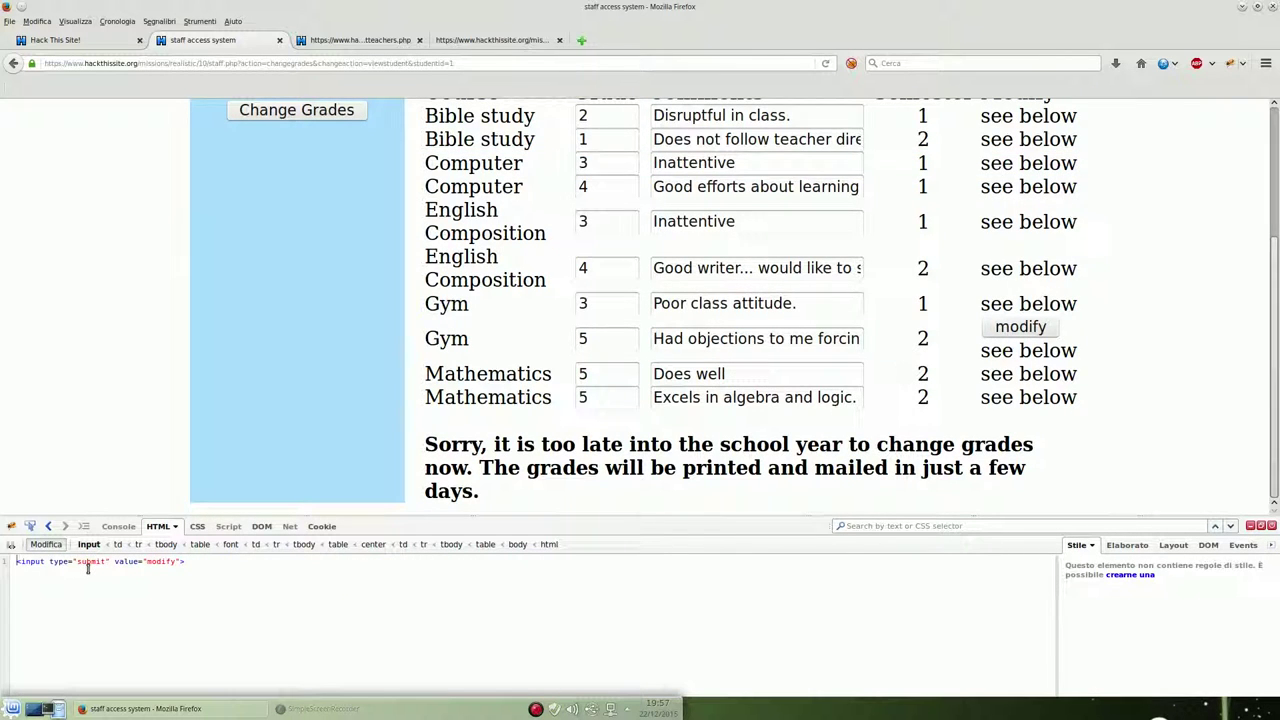
click(537, 467)
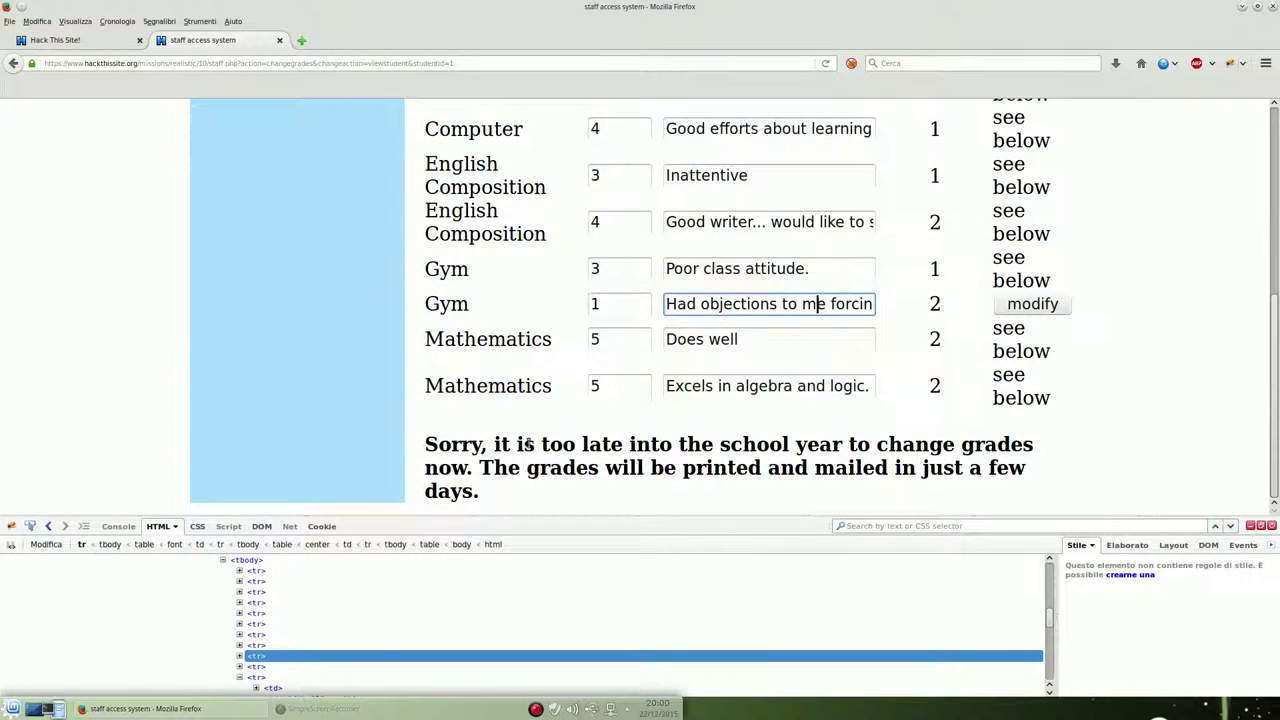
right_click(368, 412)
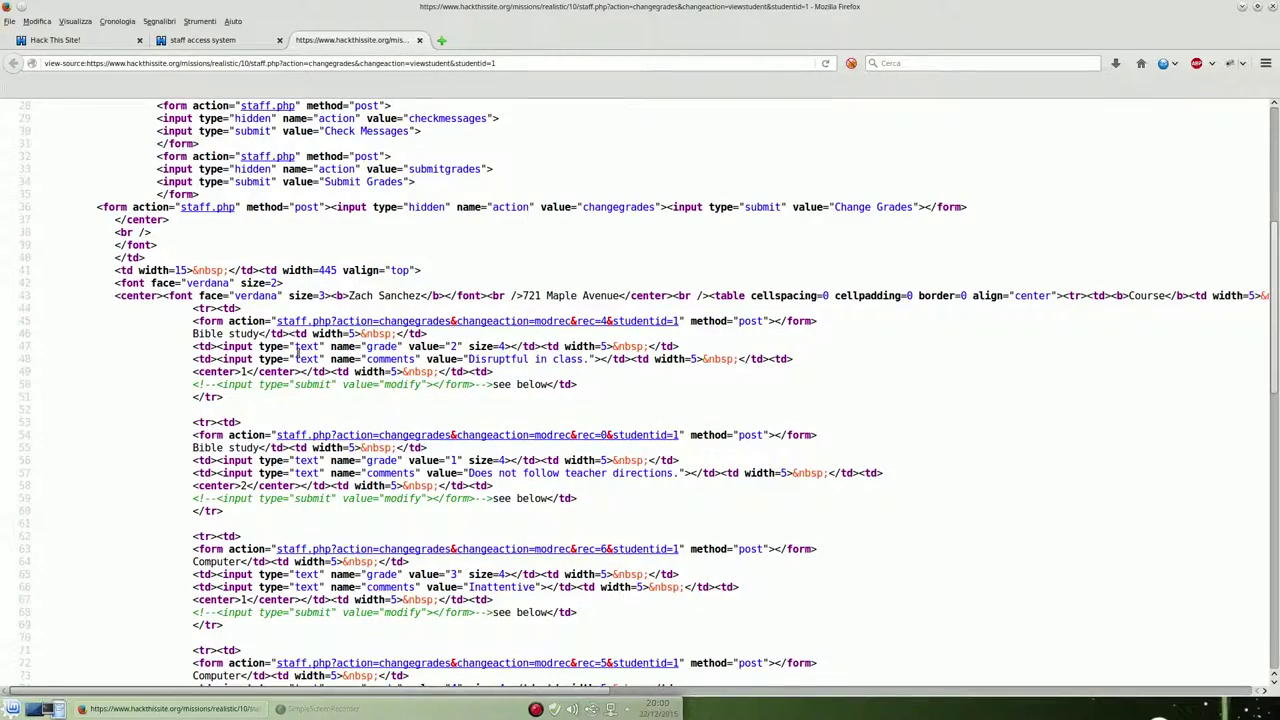
Open the grades page source and search it for 'gym'
double_click(492, 8)
double_click(262, 62)
click(243, 43)
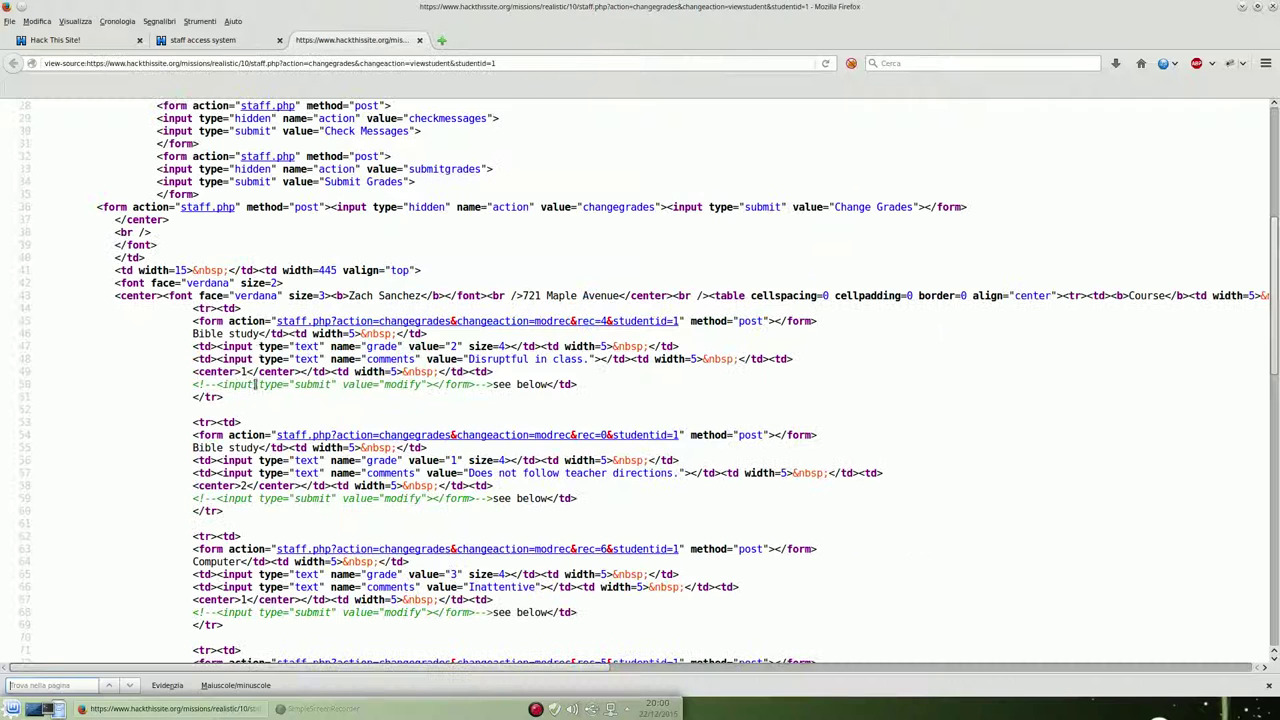
text(gym)
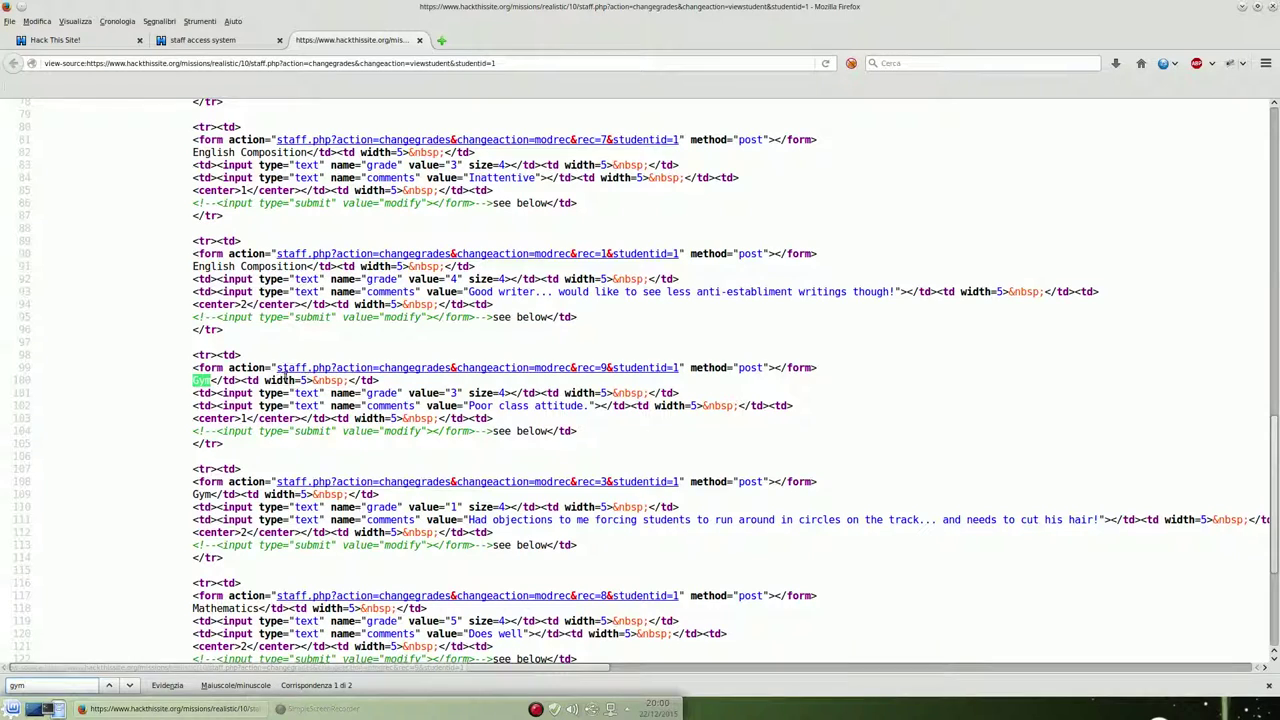
Follow the Gym form address on line 99, then return and select the rec=9 address
click(193, 368)
drag(193, 368, 268, 368)
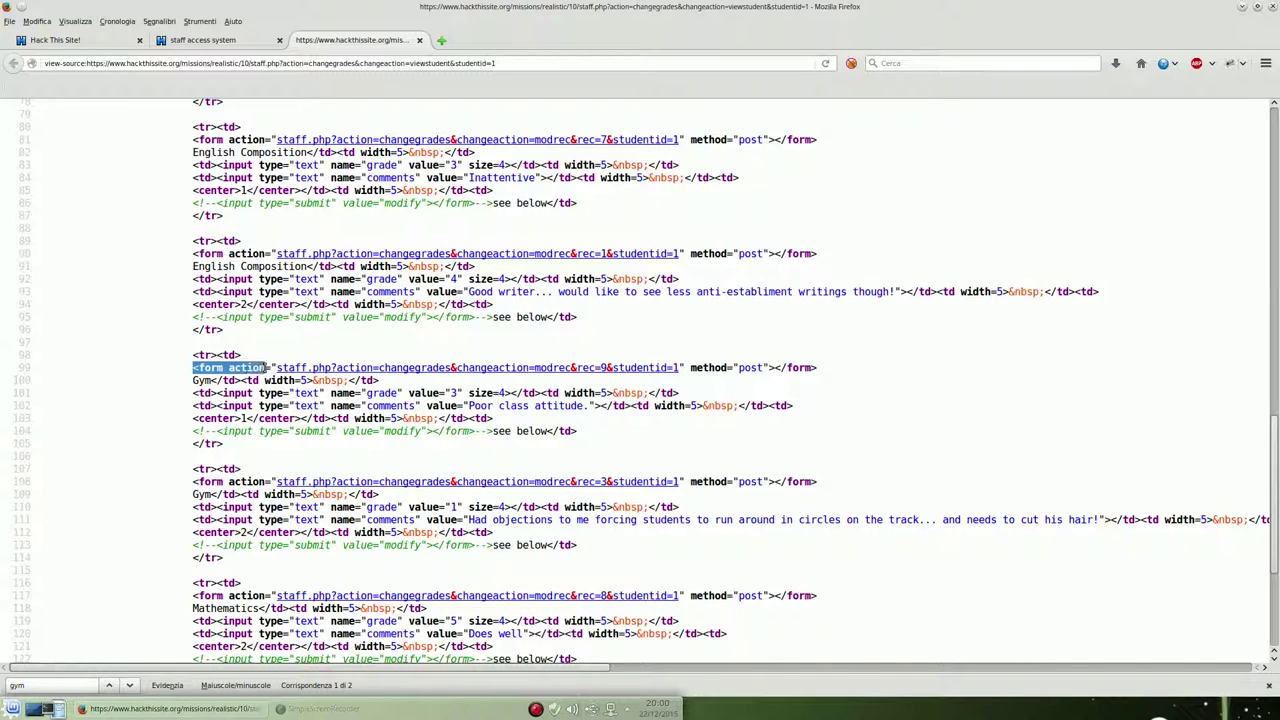
click(280, 375)
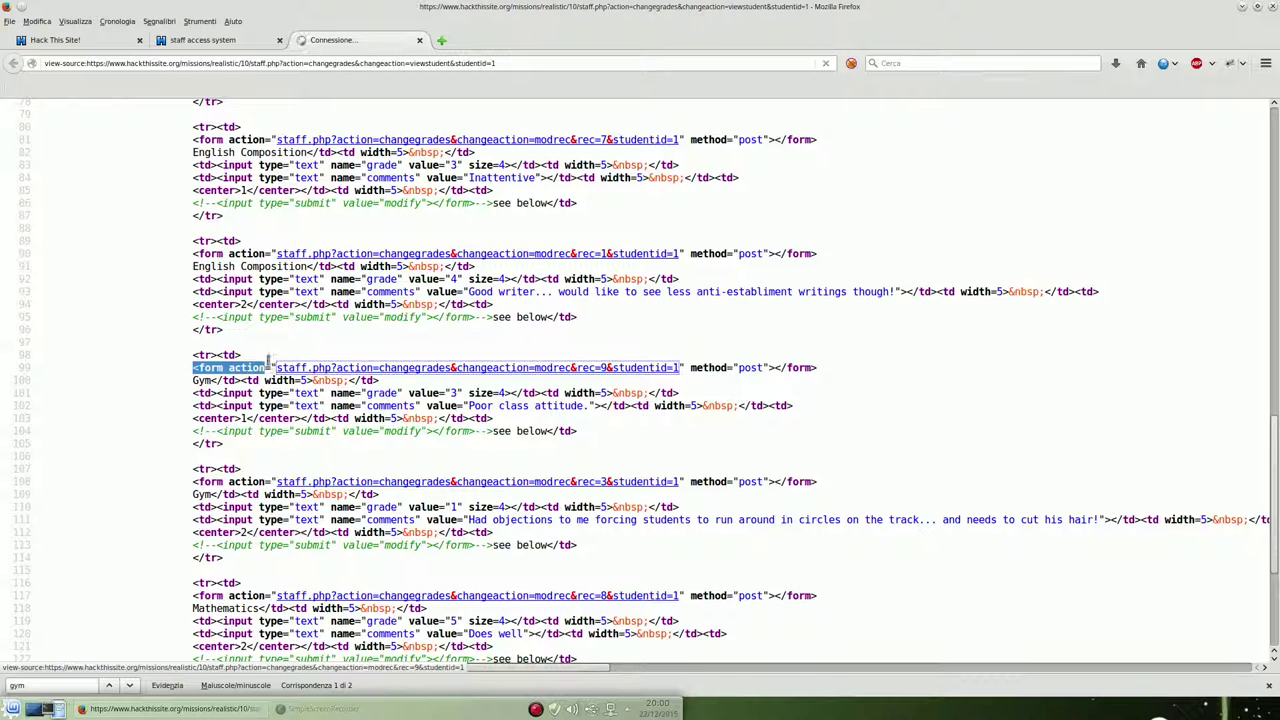
click(14, 63)
click(133, 685)
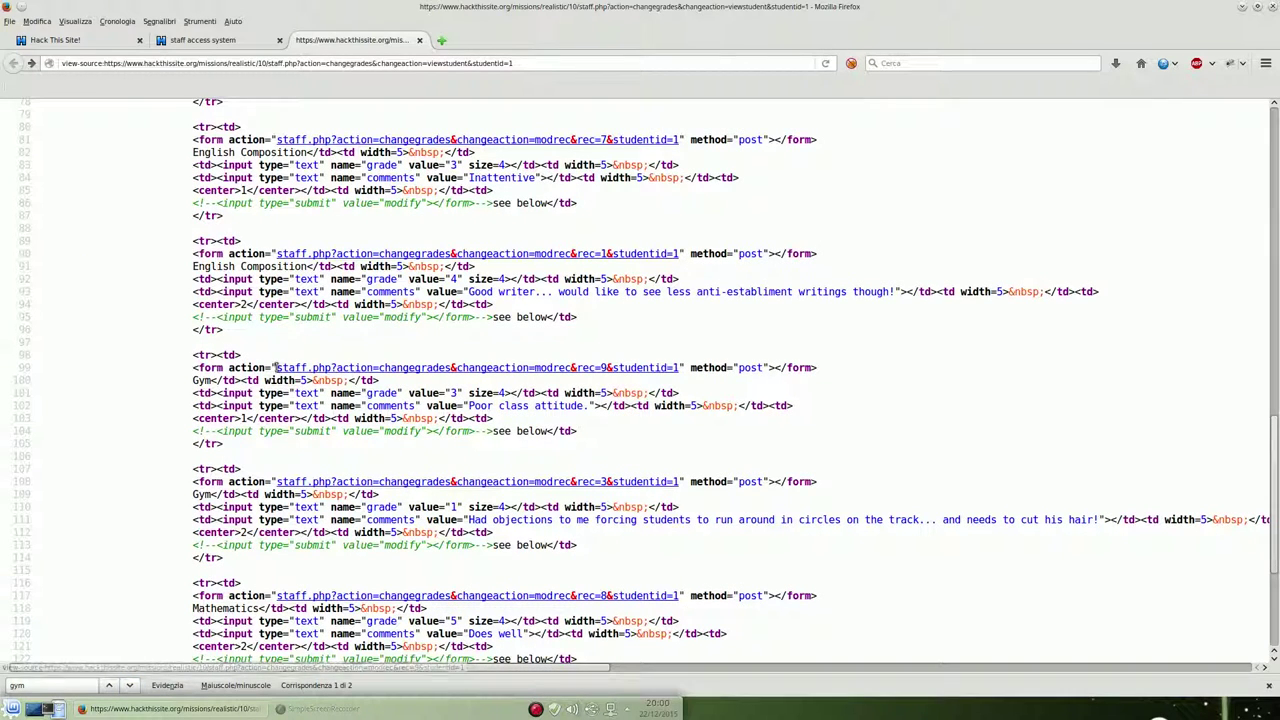
mouse_move(277, 368)
mouse_down()
mouse_move(678, 384)
mouse_move(680, 370)
mouse_up()
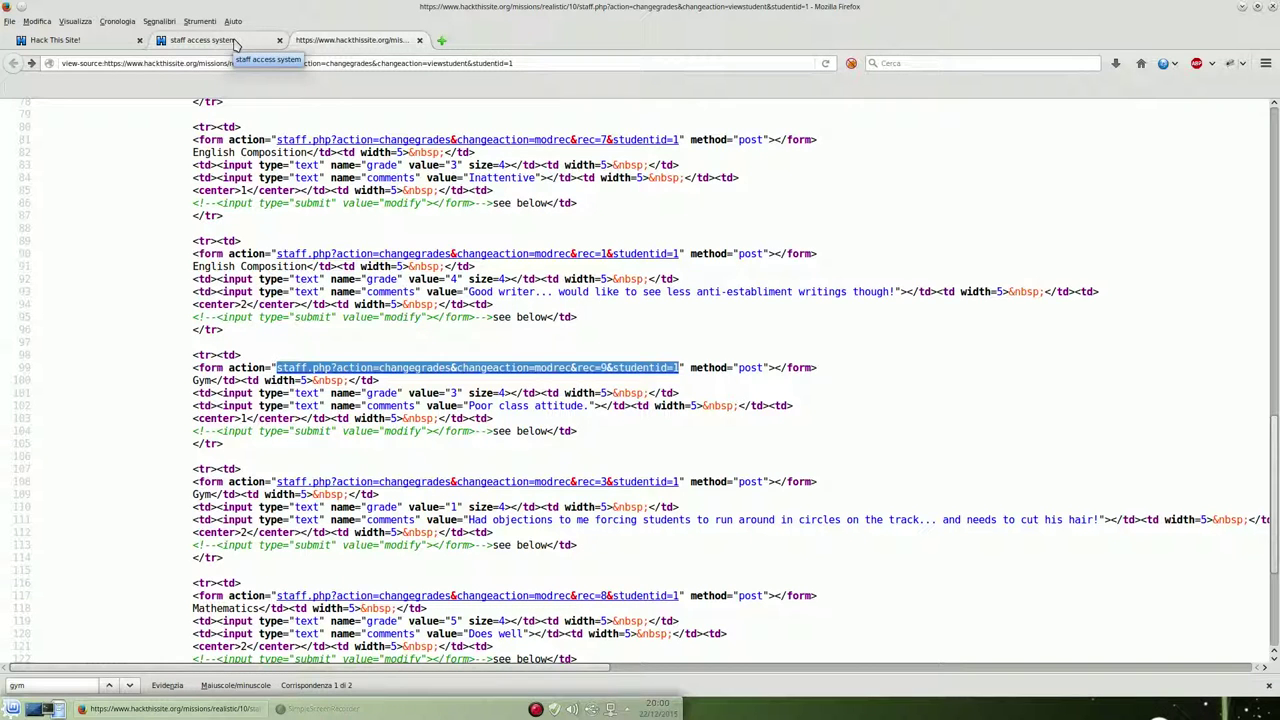
Replace the address tail with staff.php?action=changegrades&changeaction=modrec&rec=9&studentid=1
click(235, 42)
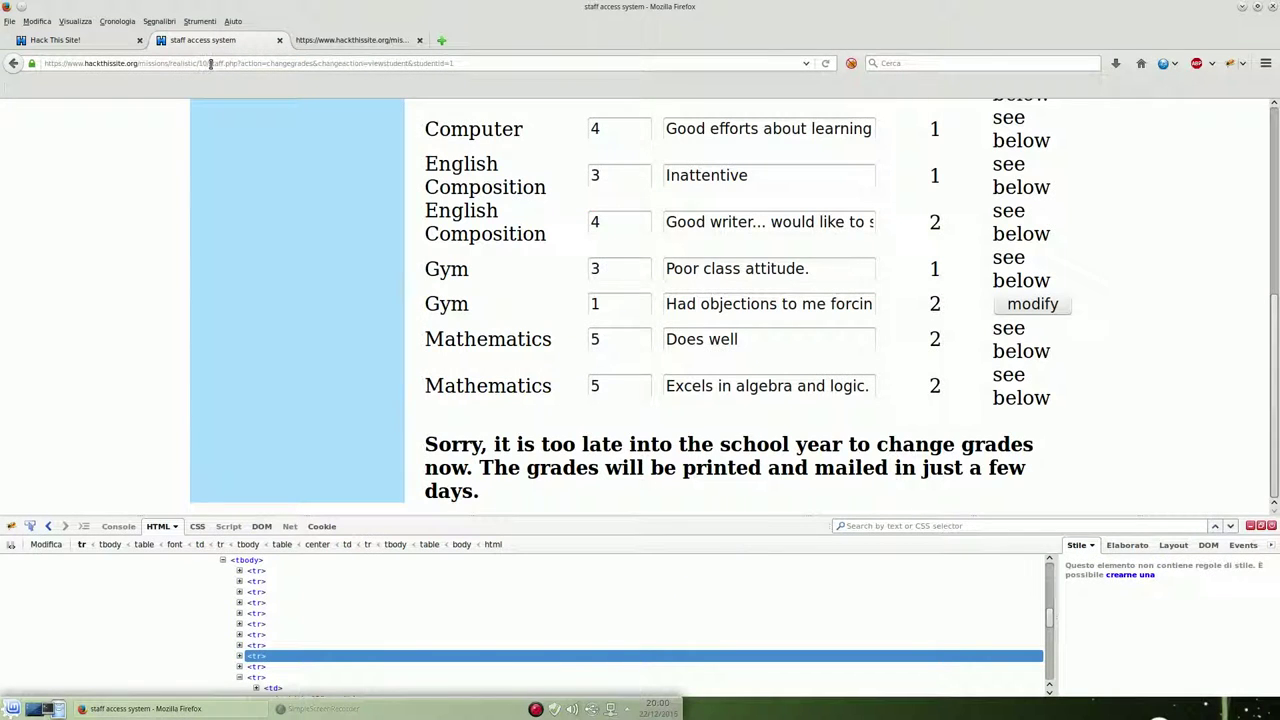
drag(211, 63, 527, 72)
text(staff.php?action=changegrades&changeaction=modrec&rec=9&studentid=1)
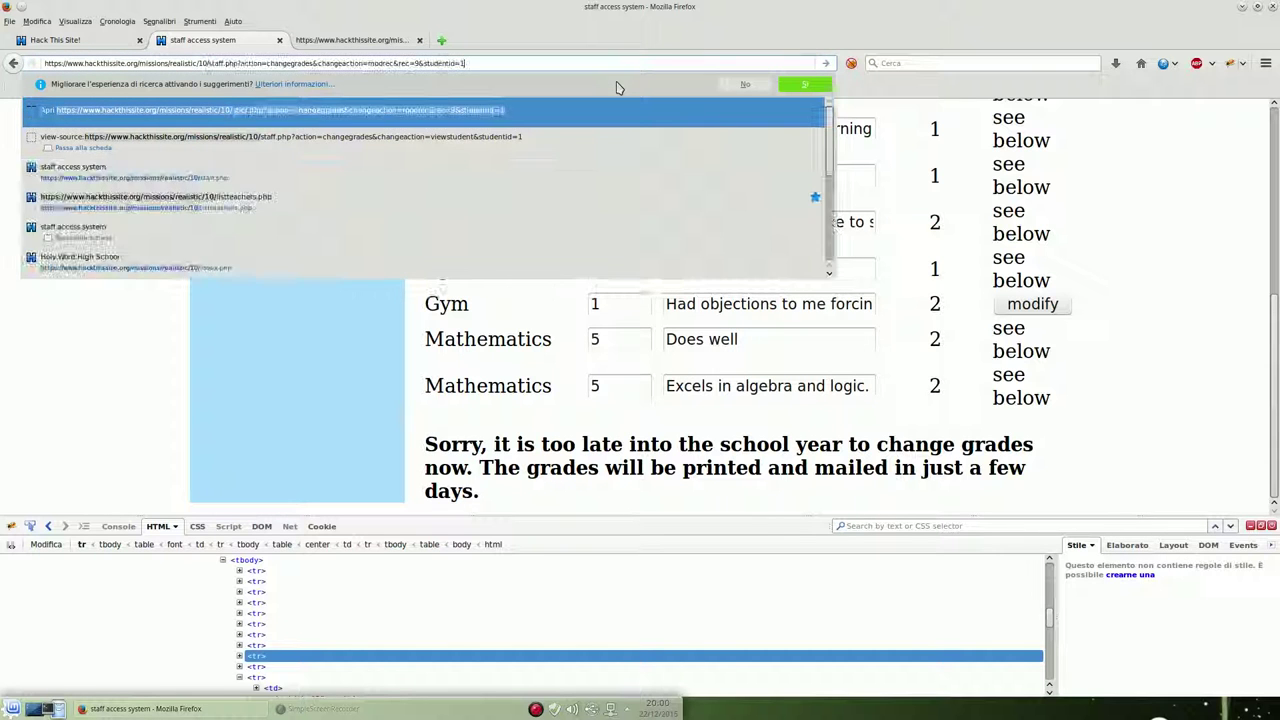
Append the grade field name copied from the page source to the address
click(360, 32)
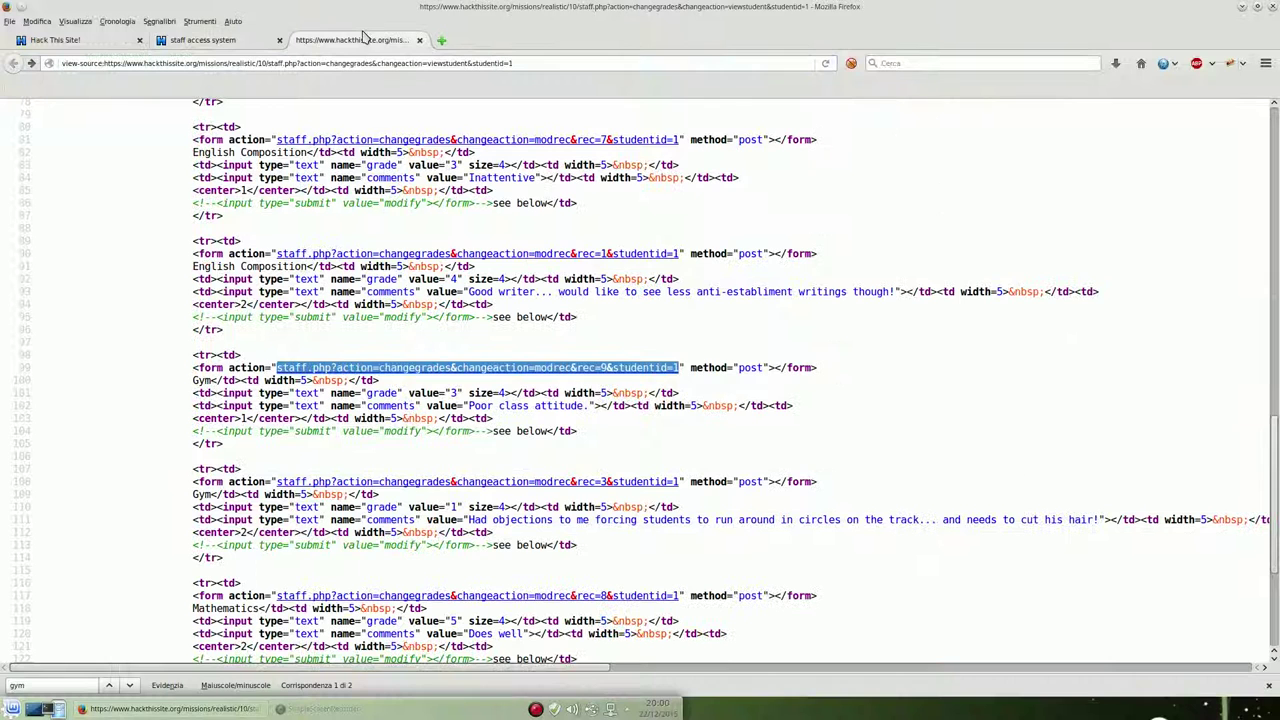
double_click(372, 395)
right_click(372, 397)
click(416, 466)
click(238, 40)
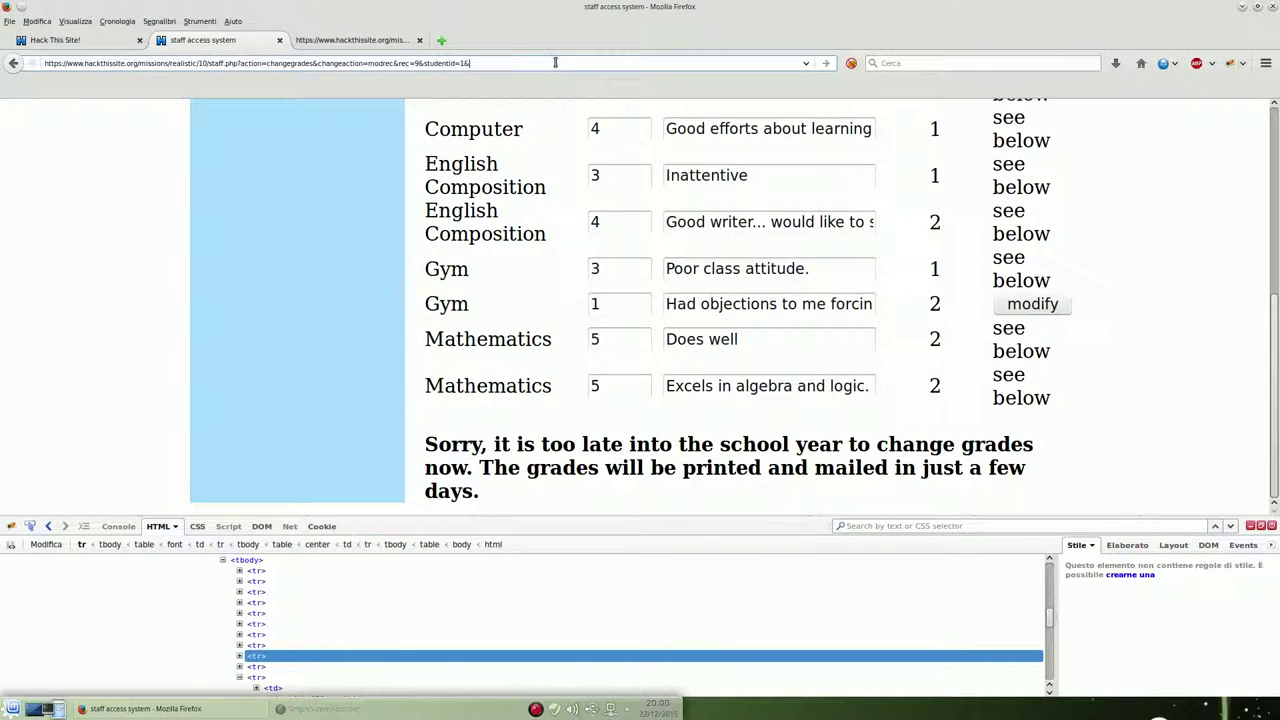
key(ctrl+v)
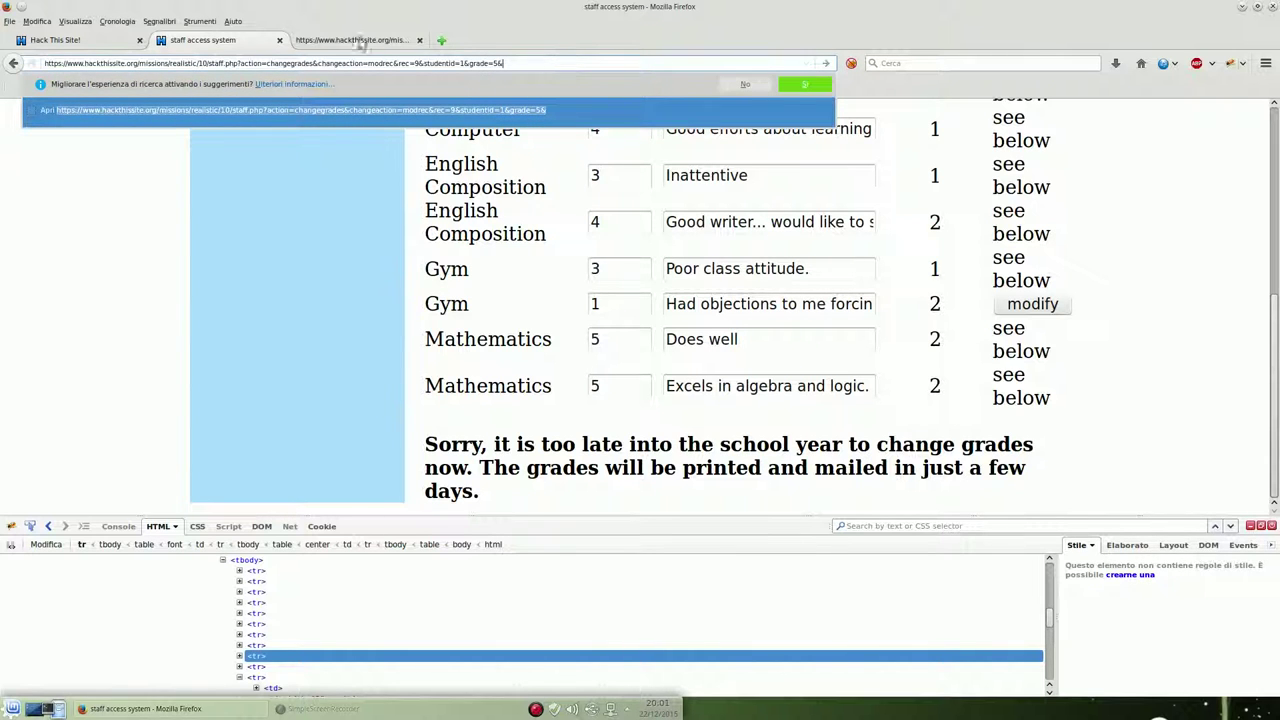
Append the comments field name from the source and load the modrec address
click(310, 42)
double_click(388, 405)
right_click(392, 407)
click(420, 473)
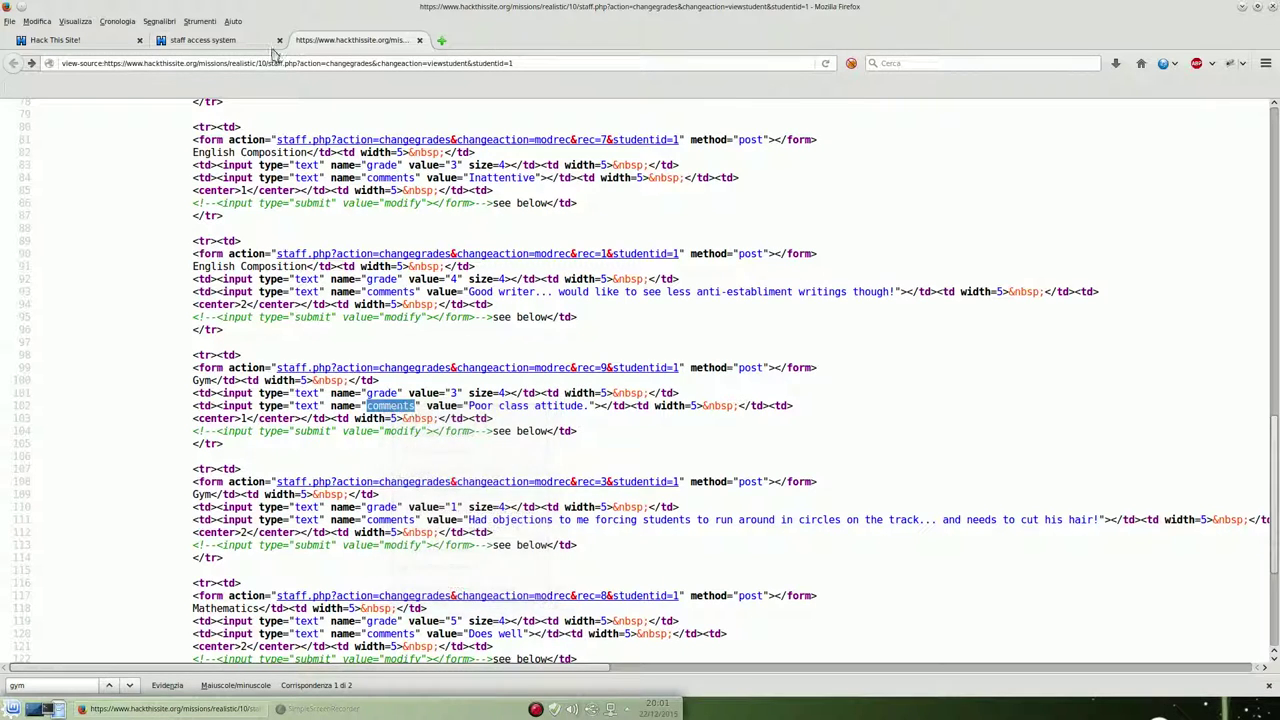
click(205, 40)
click(585, 63)
key(ctrl+v)
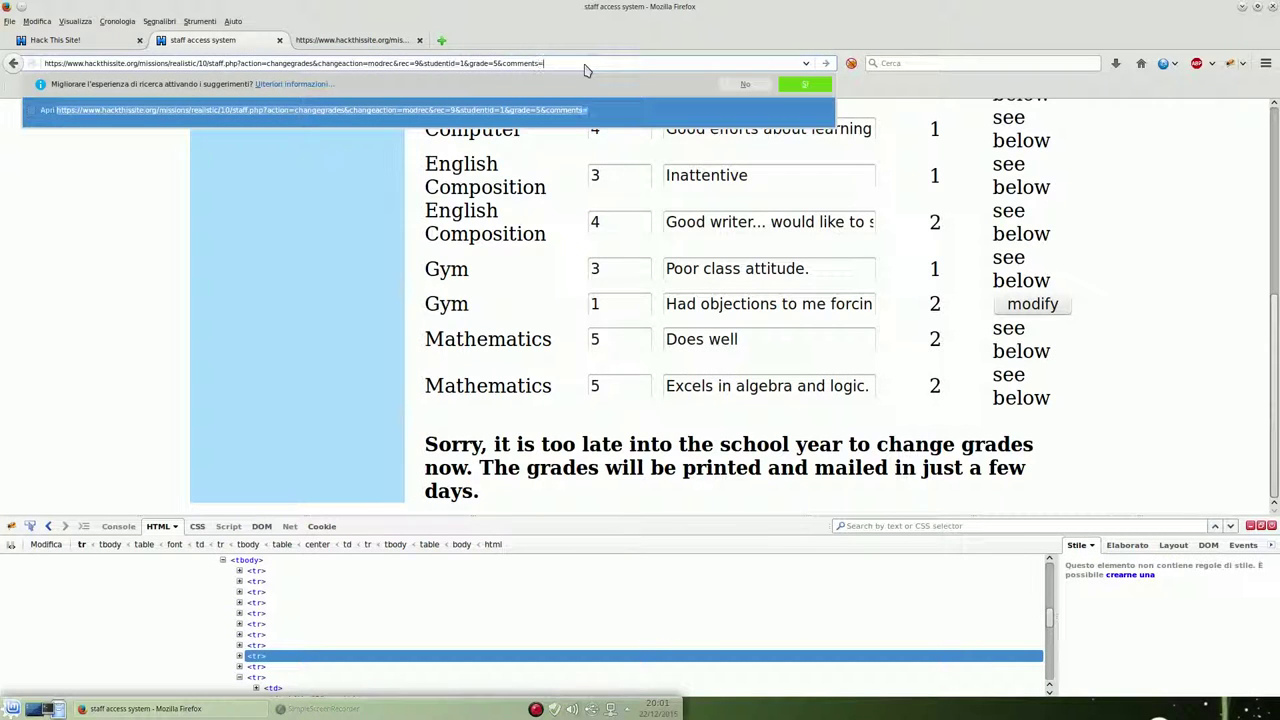
key(Return)
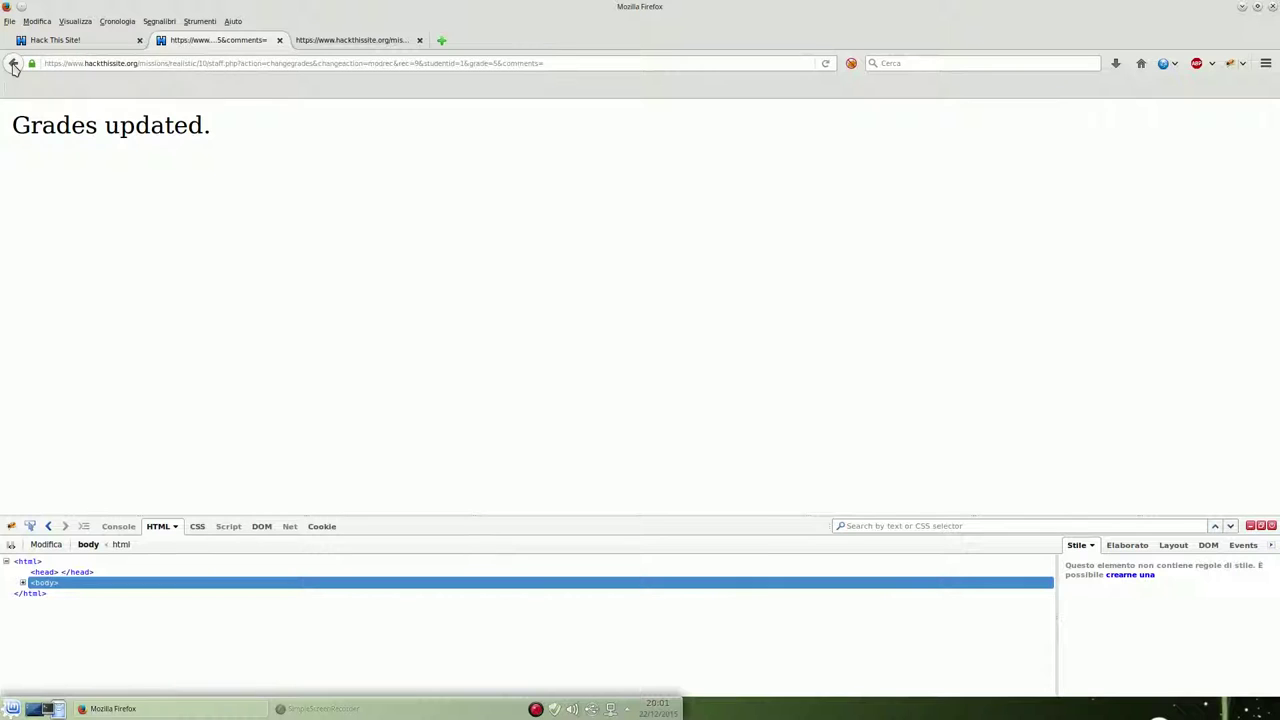
Go back to Zach's grades table, reload it, and examine the Gym and Bible study rows
click(13, 63)
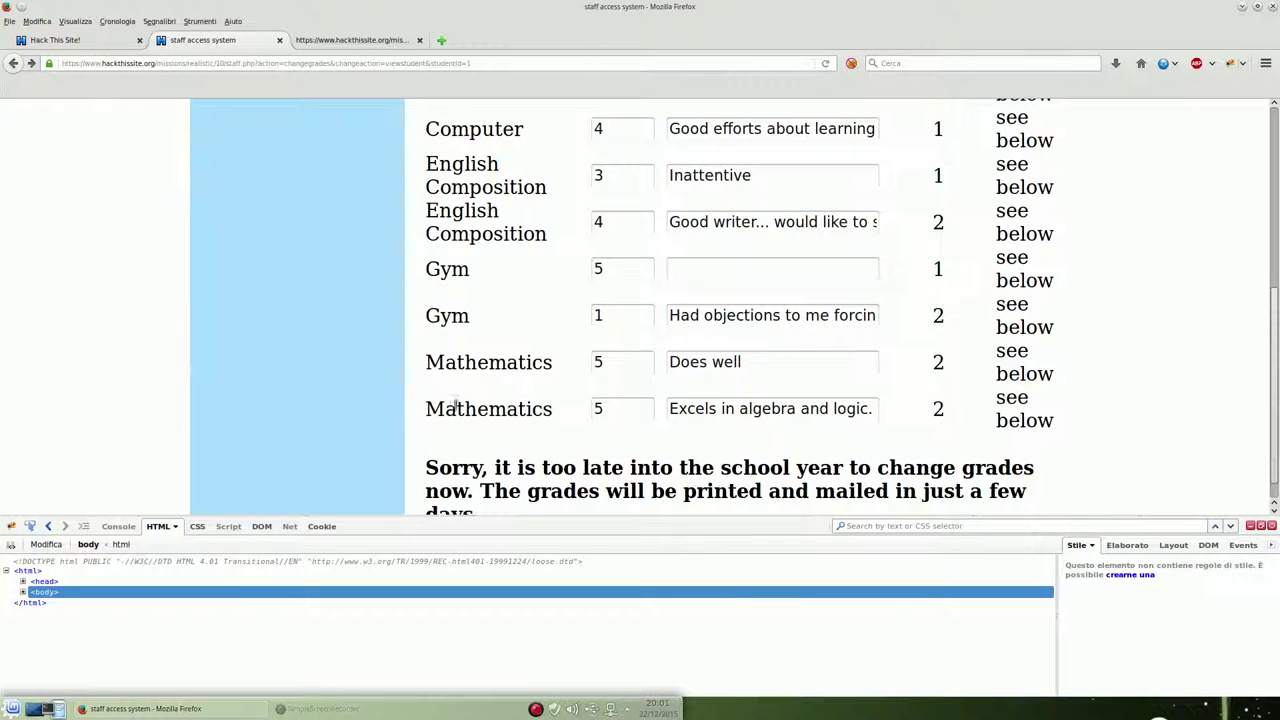
click(378, 66)
key(Return)
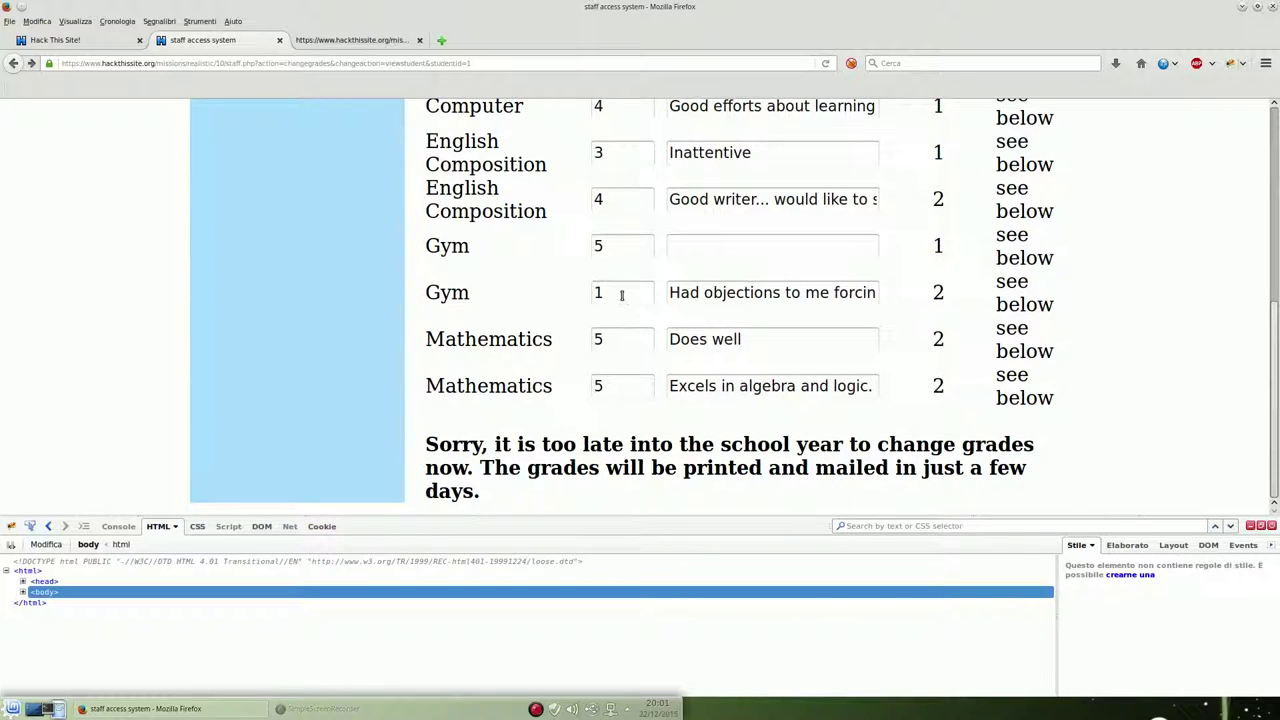
drag(622, 248, 589, 249)
drag(426, 447, 537, 505)
click(537, 505)
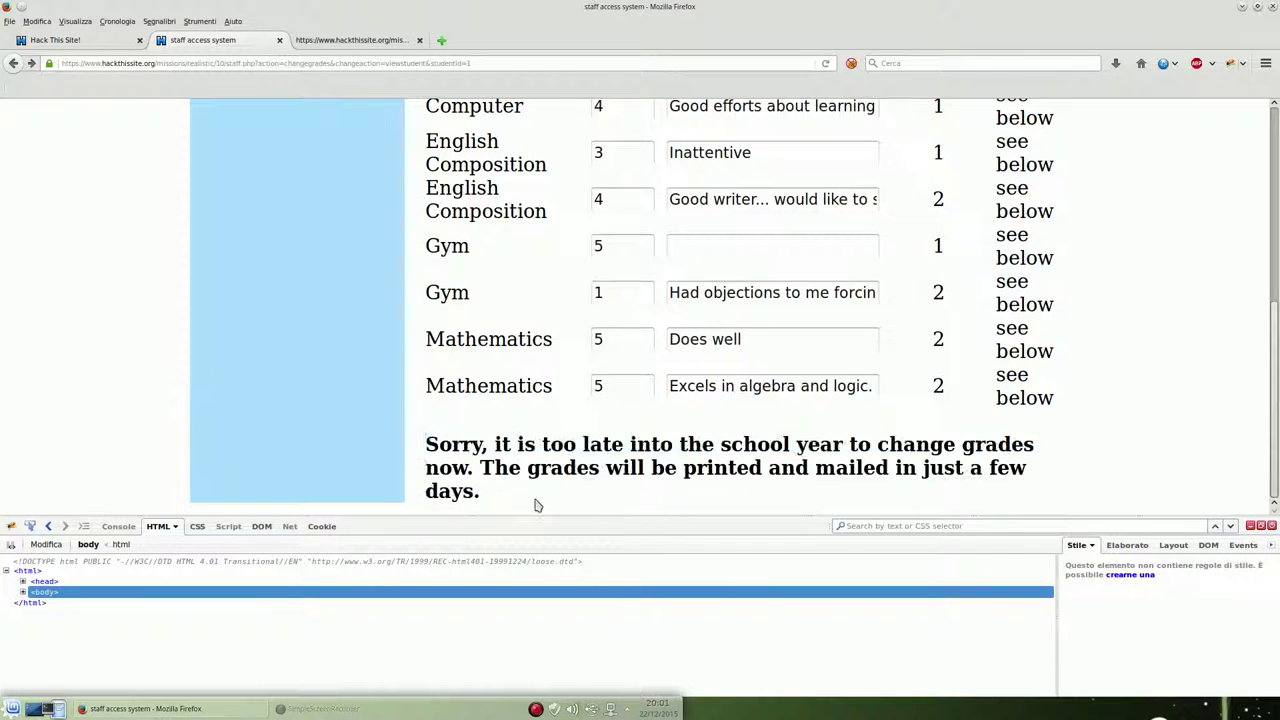
double_click(432, 300)
click(514, 312)
scroll(555, 307, up, 3)
scroll(570, 302, up, 3)
drag(413, 295, 545, 297)
click(521, 333)
In the page source, scroll to the Gym form and select its rec=9 reference
click(360, 42)
scroll(366, 363, up, 5)
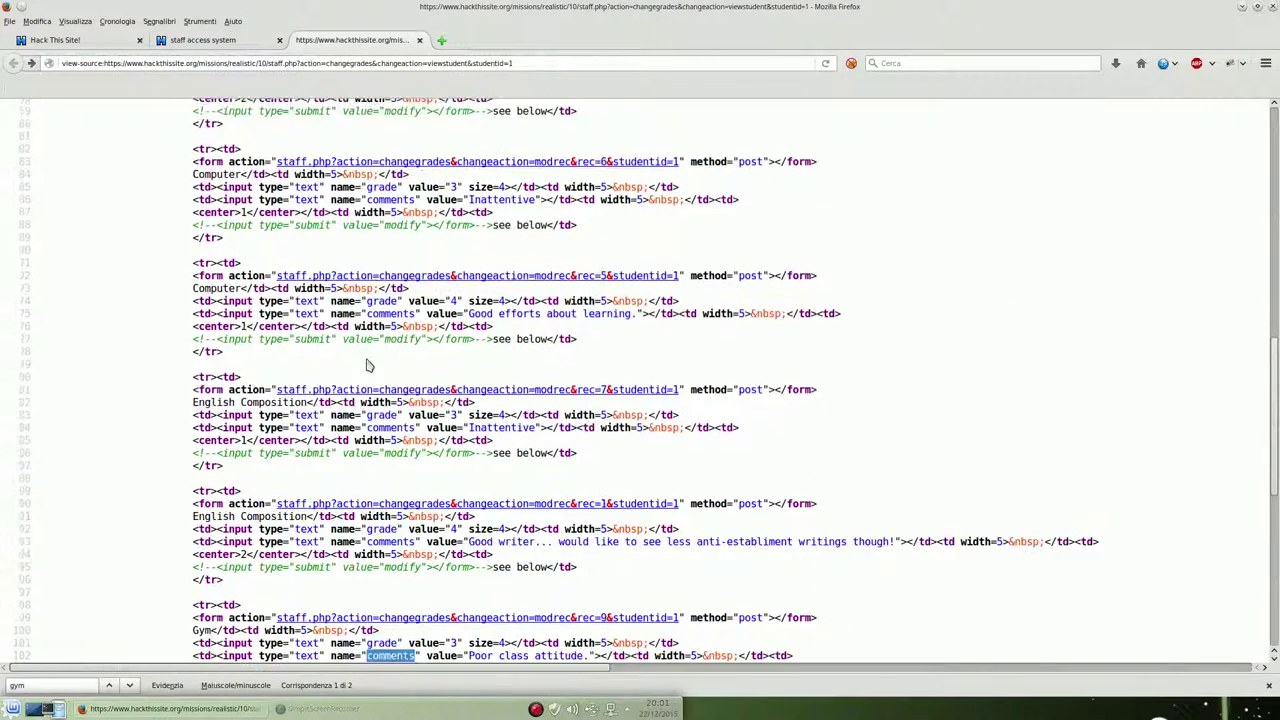
scroll(367, 362, up, 5)
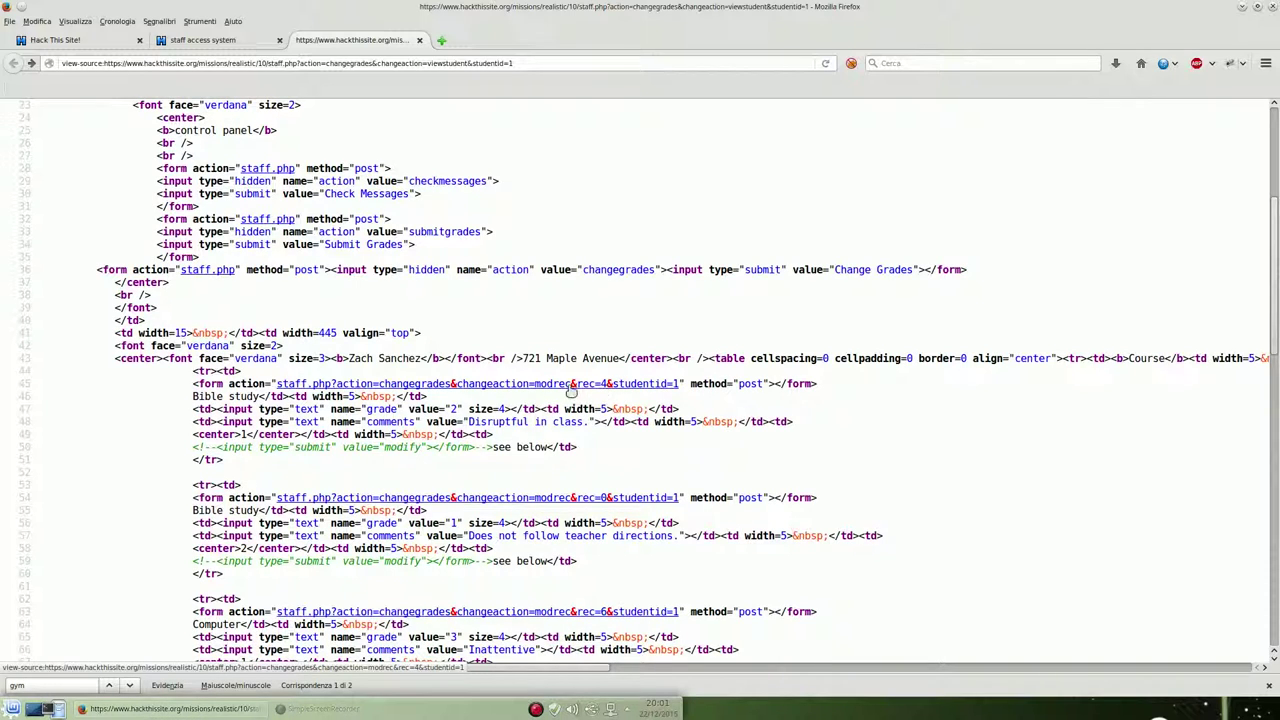
scroll(625, 410, down, 4)
scroll(622, 424, down, 3)
scroll(622, 500, down, 3)
scroll(620, 495, down, 4)
scroll(600, 488, down, 3)
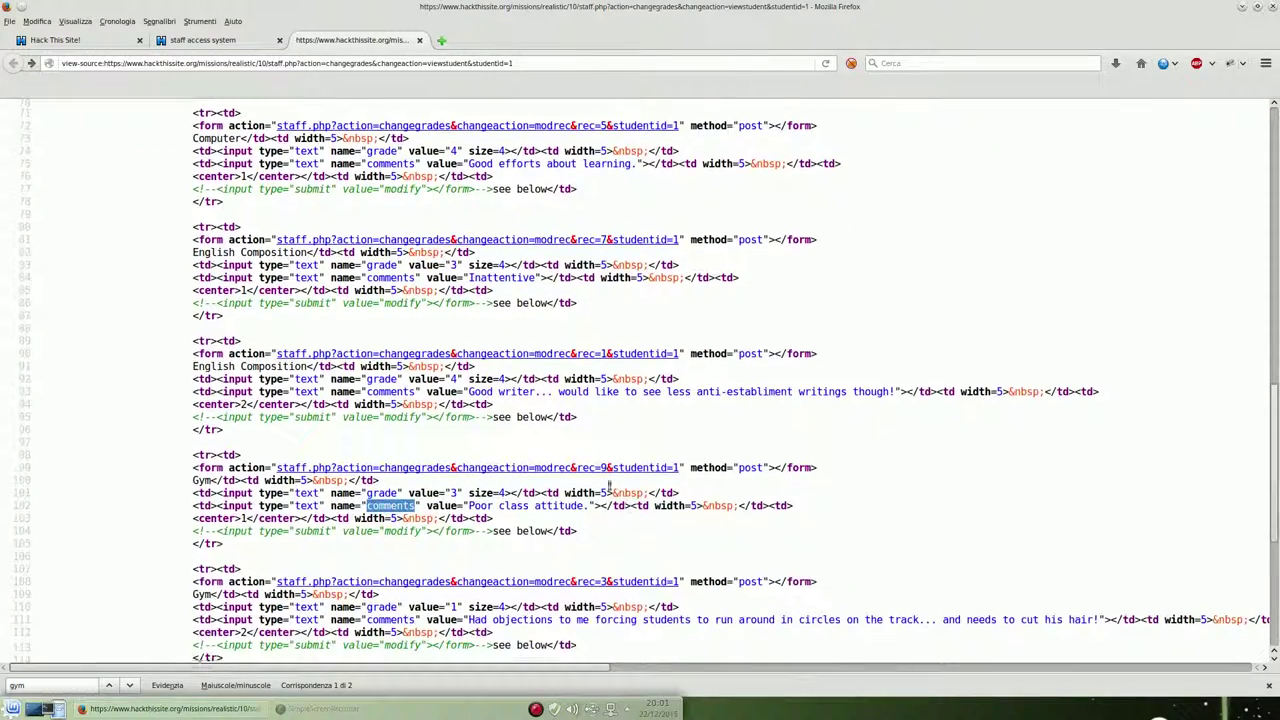
mouse_move(577, 468)
mouse_down()
mouse_move(681, 467)
mouse_move(577, 470)
mouse_up()
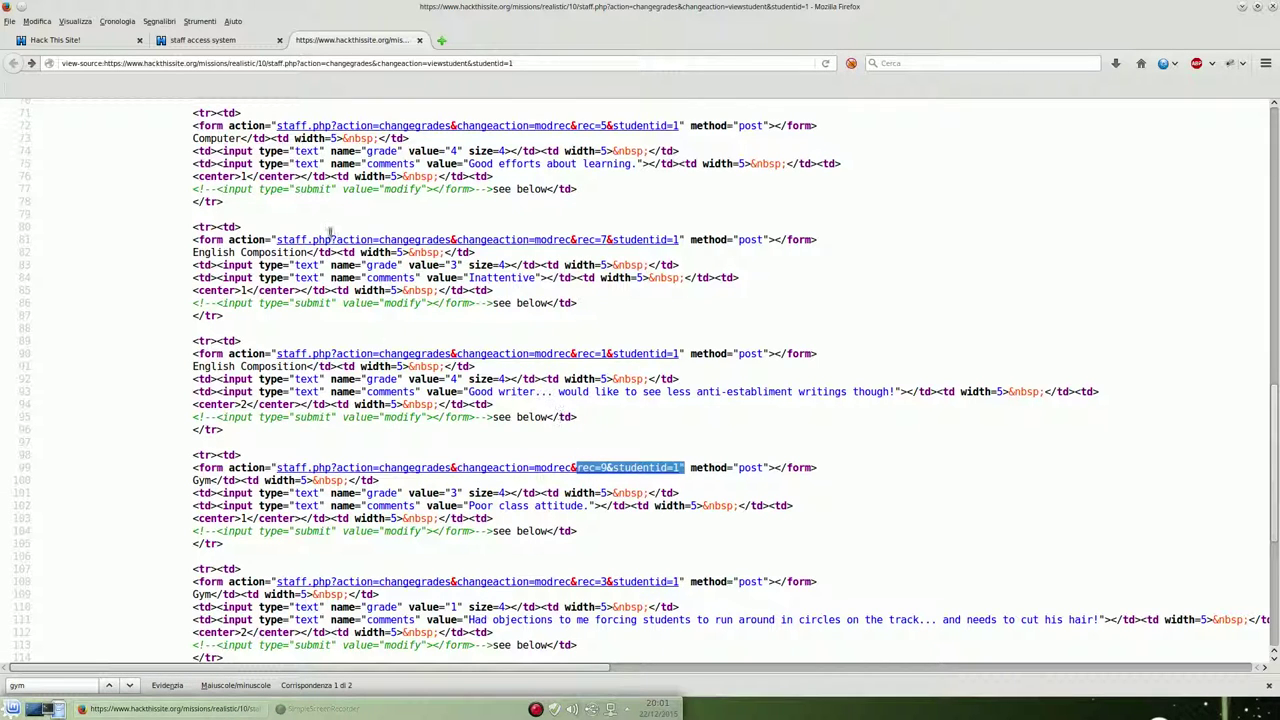
Return to Zach's grades page and check the Mathematics grade values
click(236, 44)
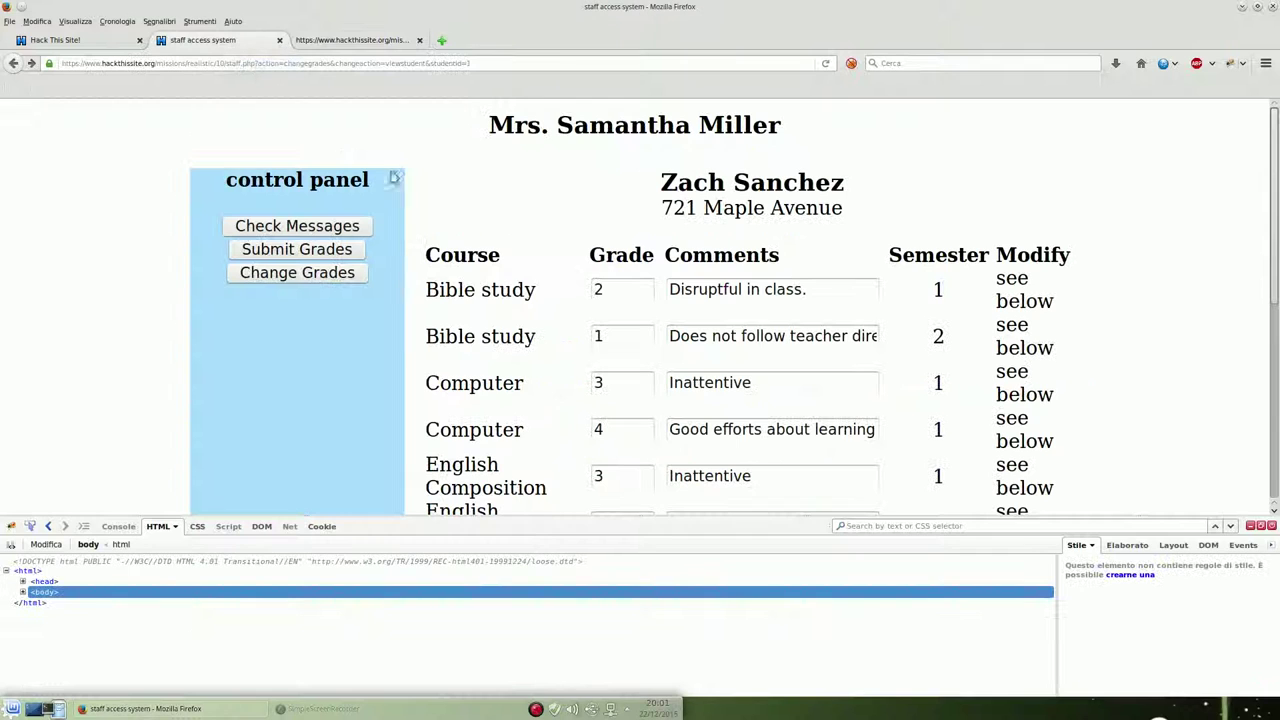
scroll(571, 200, down, 5)
scroll(630, 260, down, 1)
double_click(611, 380)
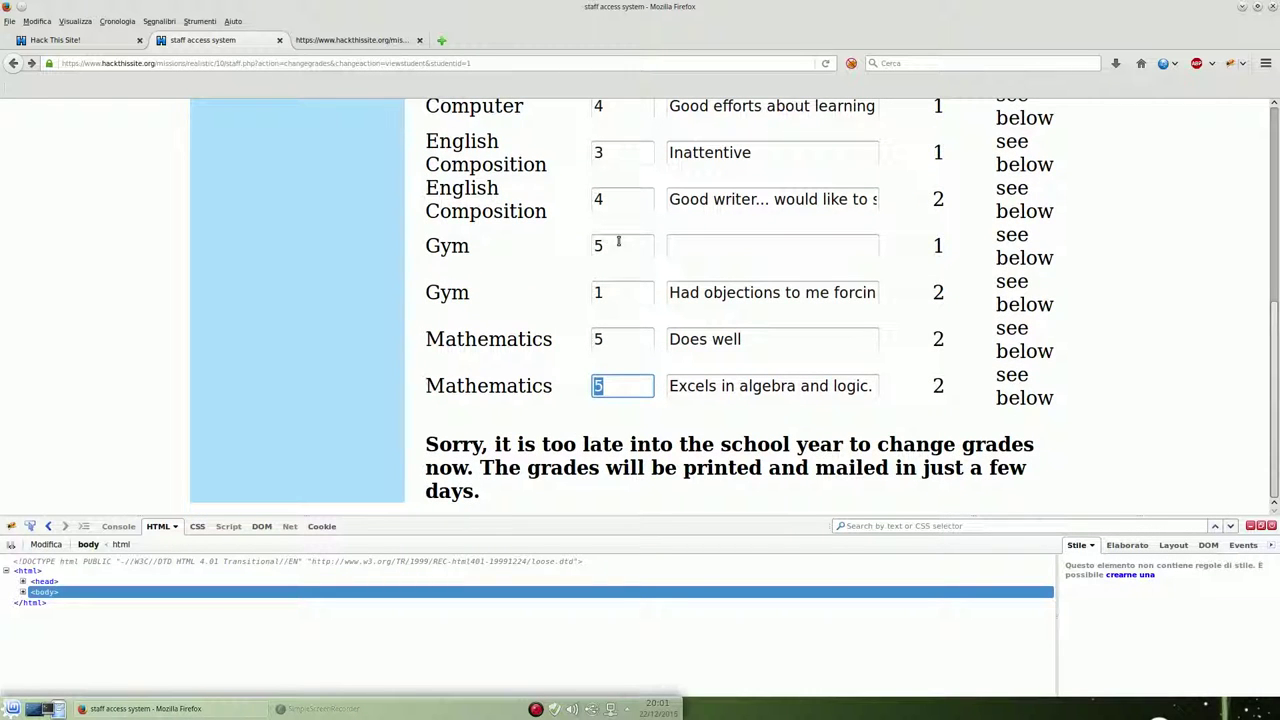
scroll(645, 380, up, 3)
scroll(631, 351, up, 3)
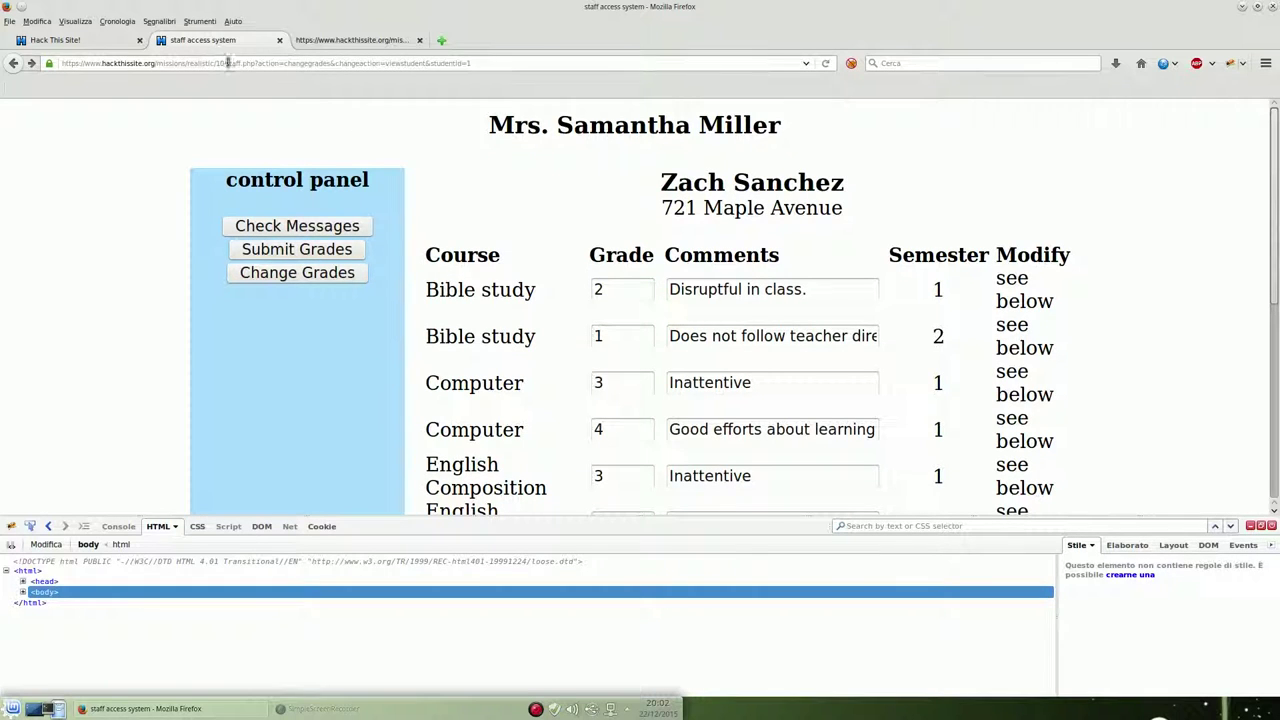
Trim the page name from the address and browse the address-bar suggestions
drag(228, 62, 520, 68)
key(BackSpace)
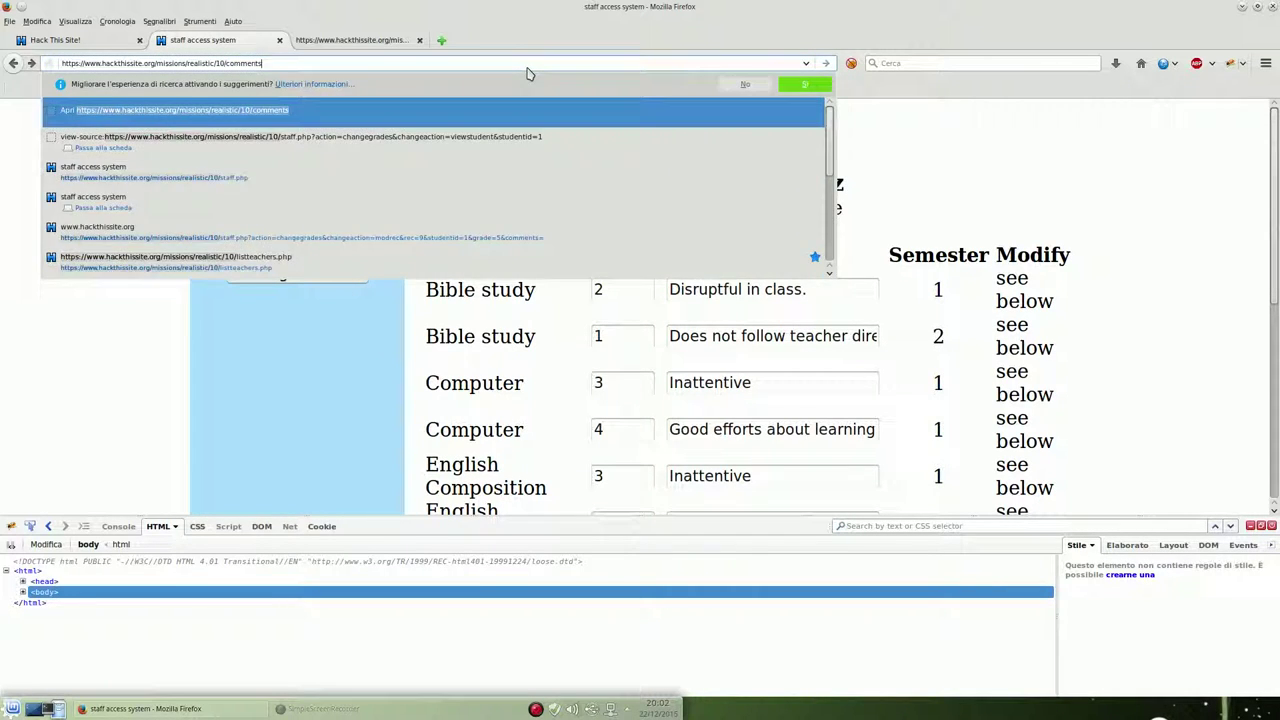
key(Down)
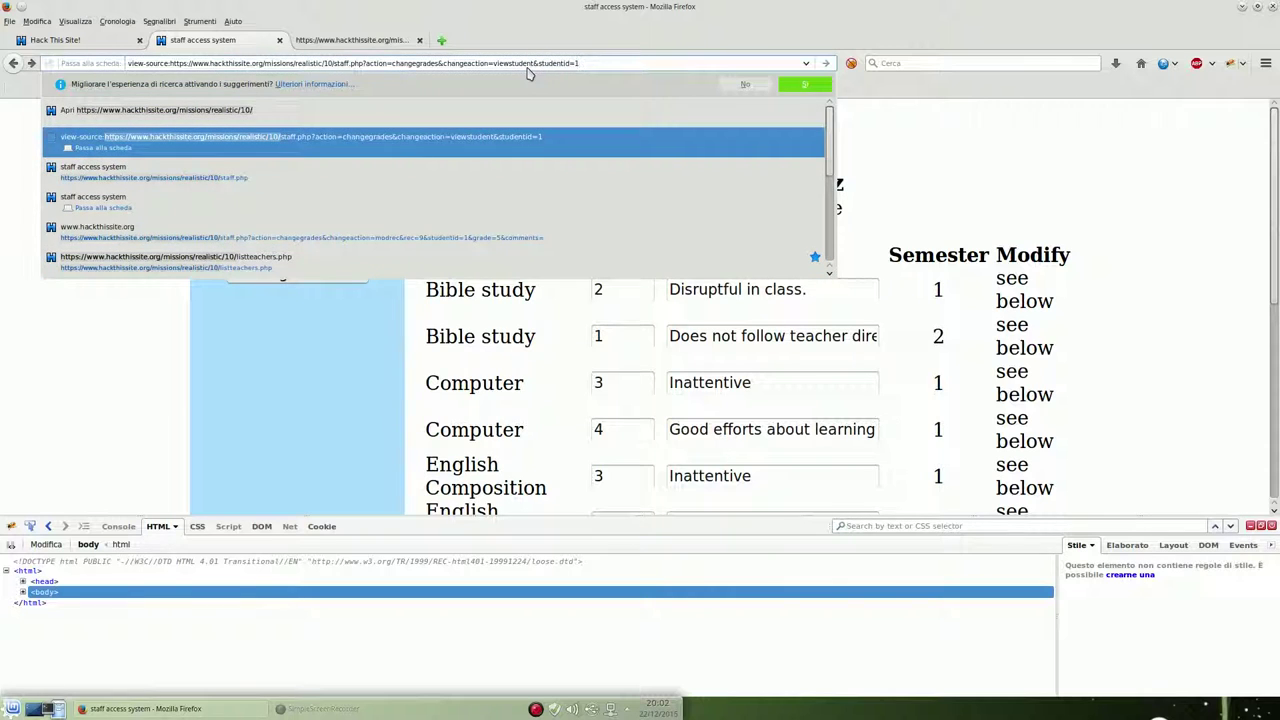
key(Down)
key(Up)
key(Up)
key(Up)
key(Up)
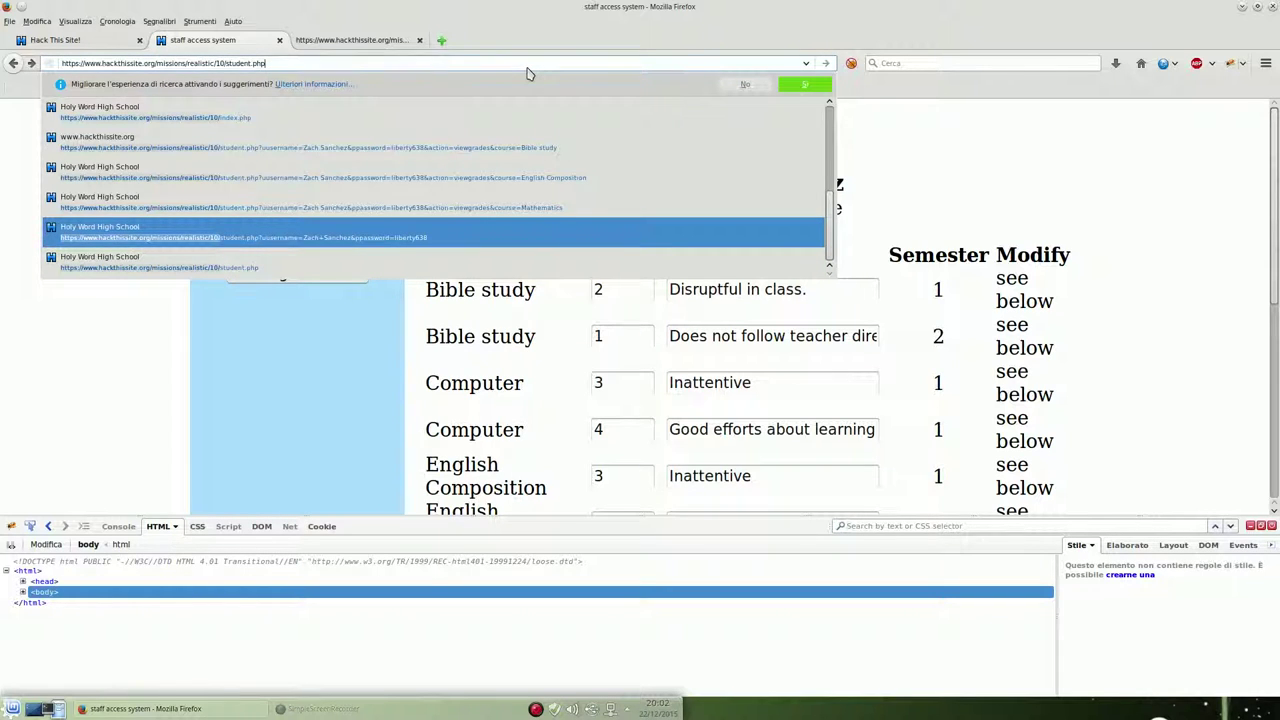
key(Up)
key(Up)
key(Up)
key(Escape)
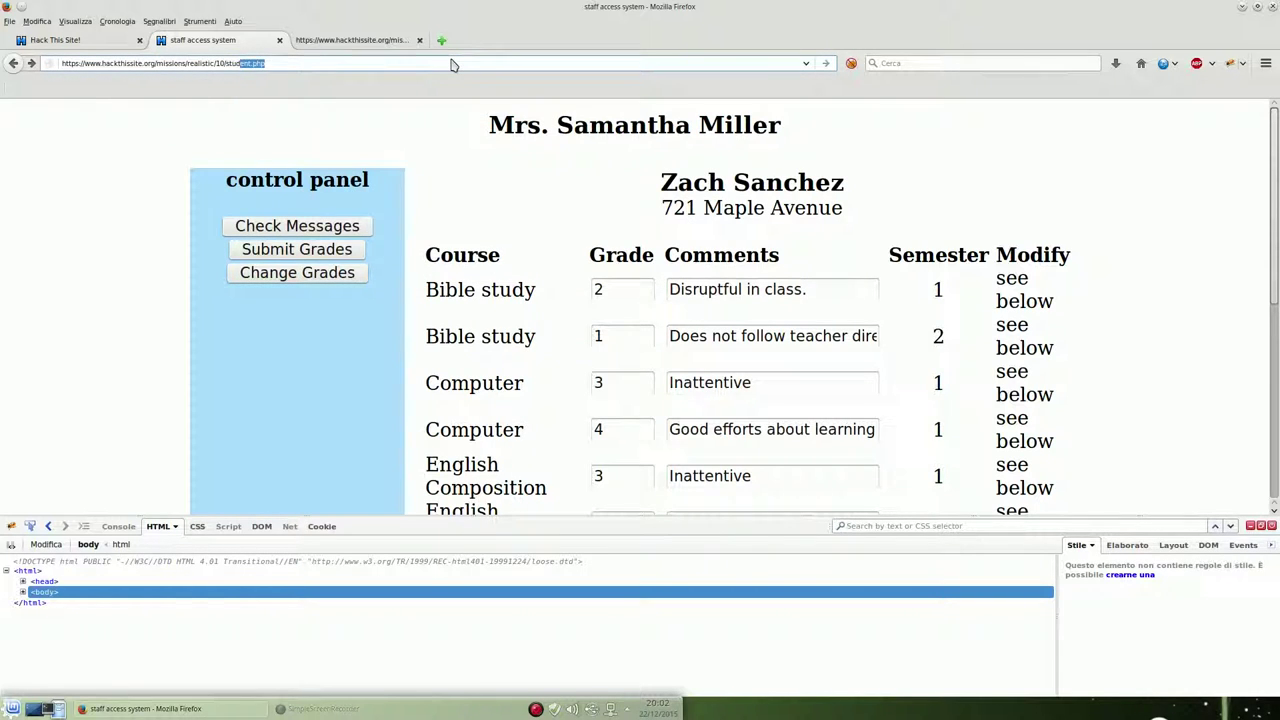
key(Down)
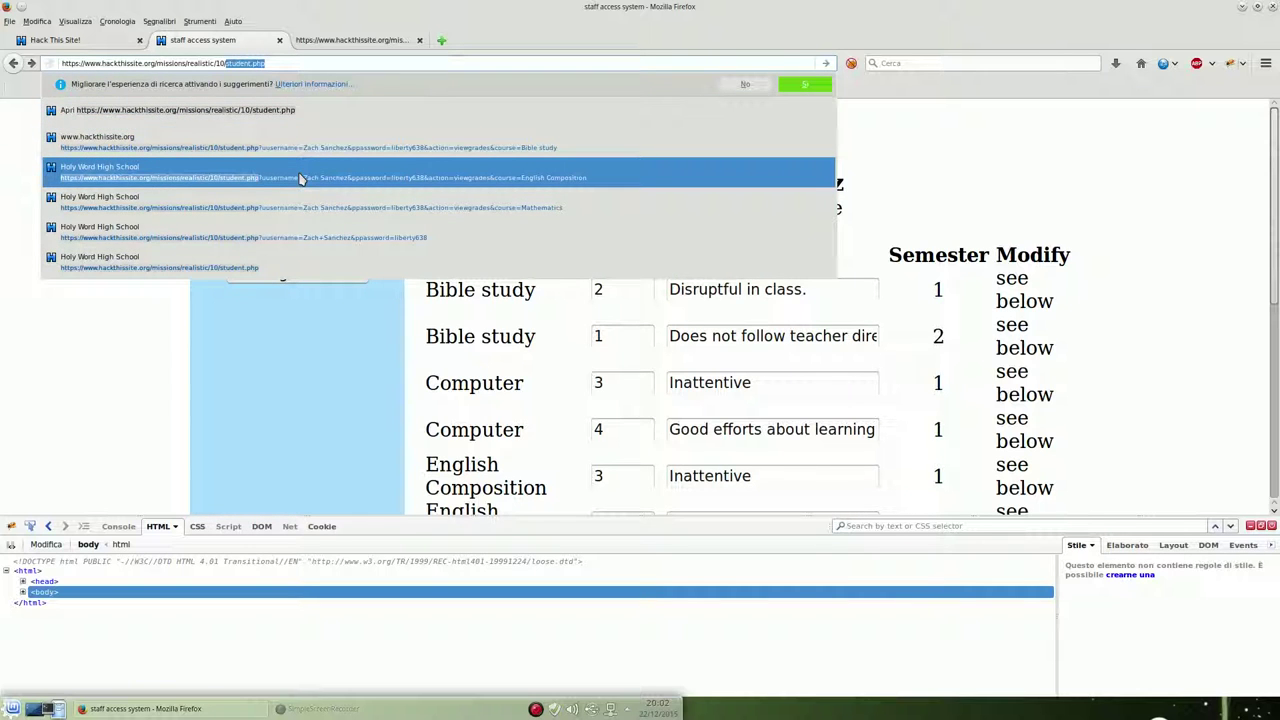
click(2, 207)
scroll(464, 331, down, 5)
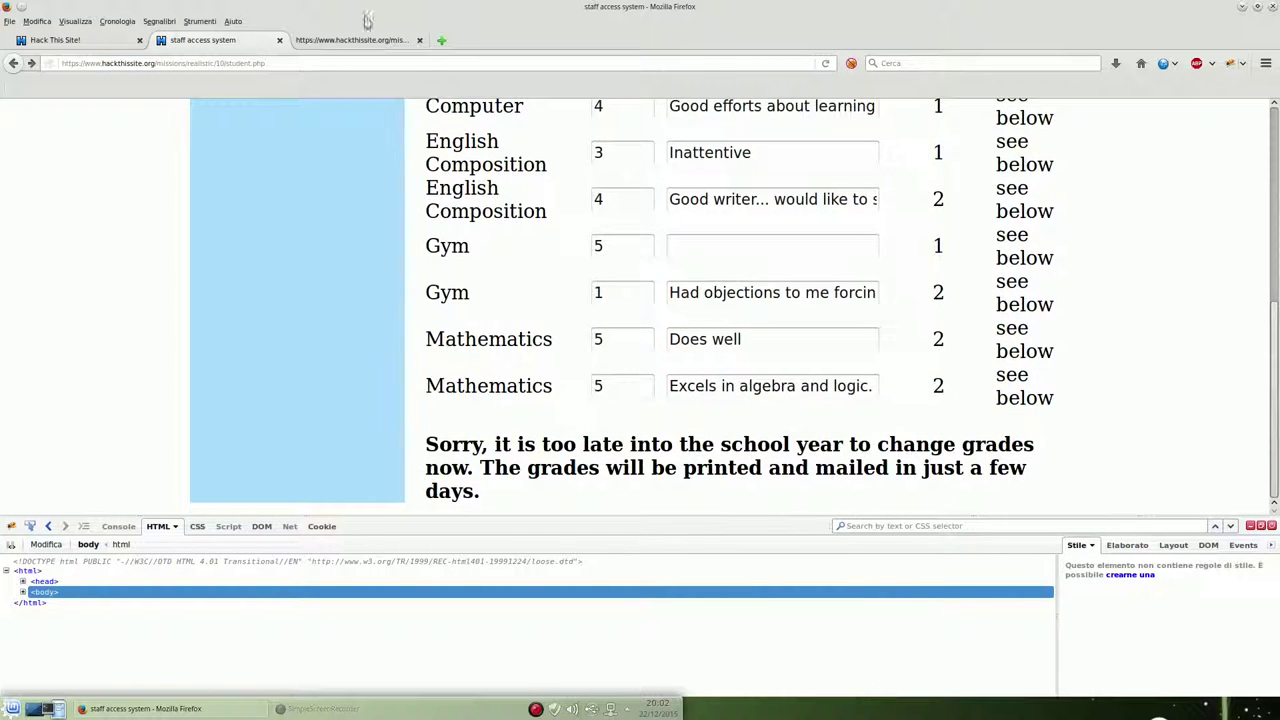
Copy the English Composition change-grades link from line 81 of the page source
key(ctrl+Tab)
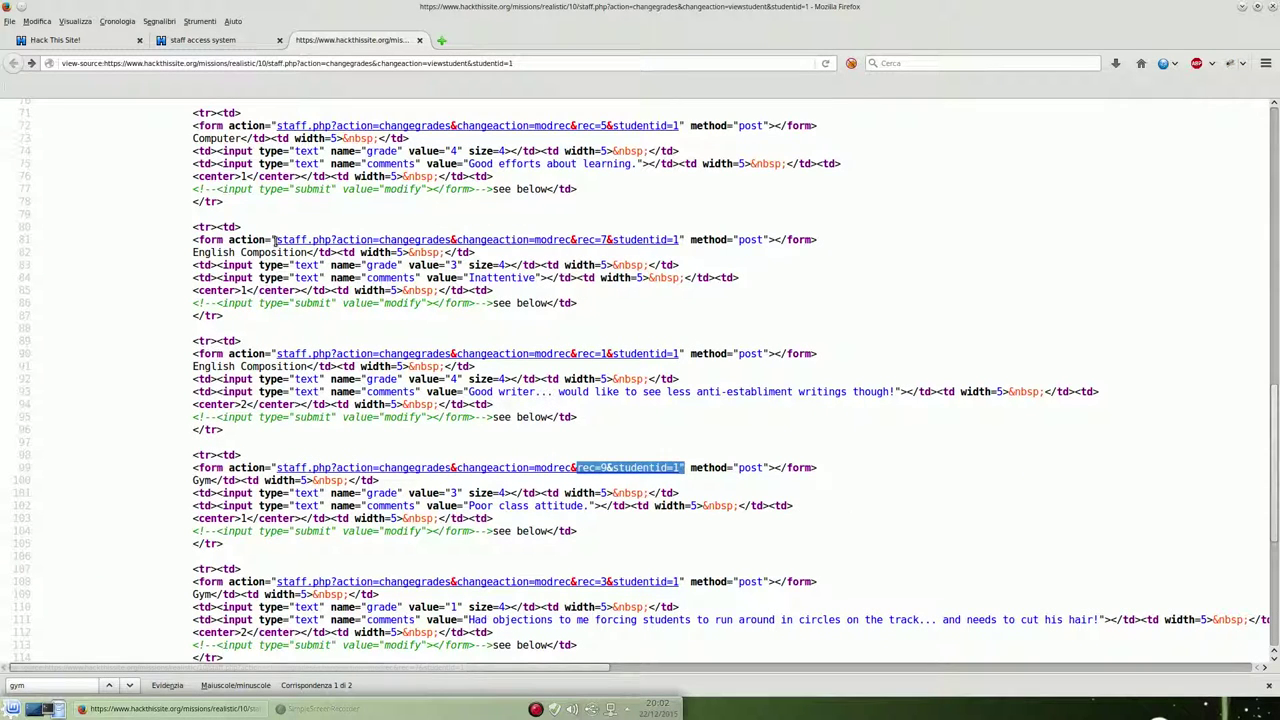
drag(275, 240, 680, 241)
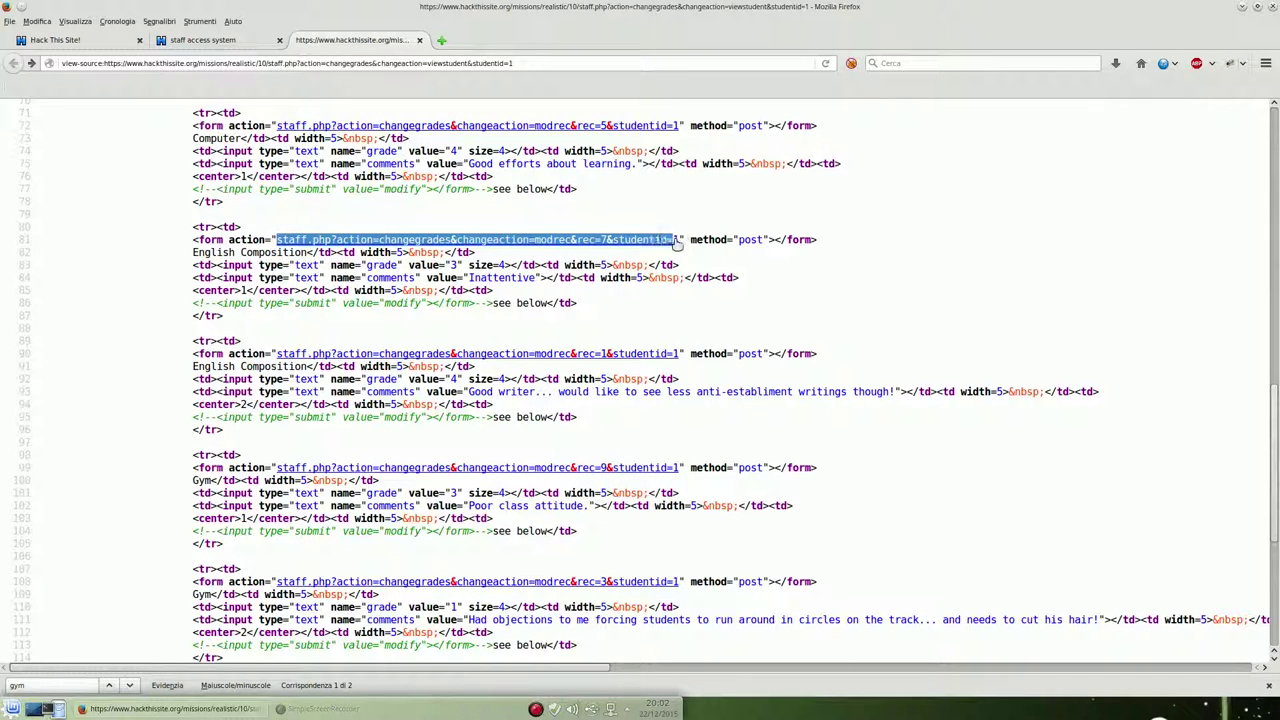
click(220, 42)
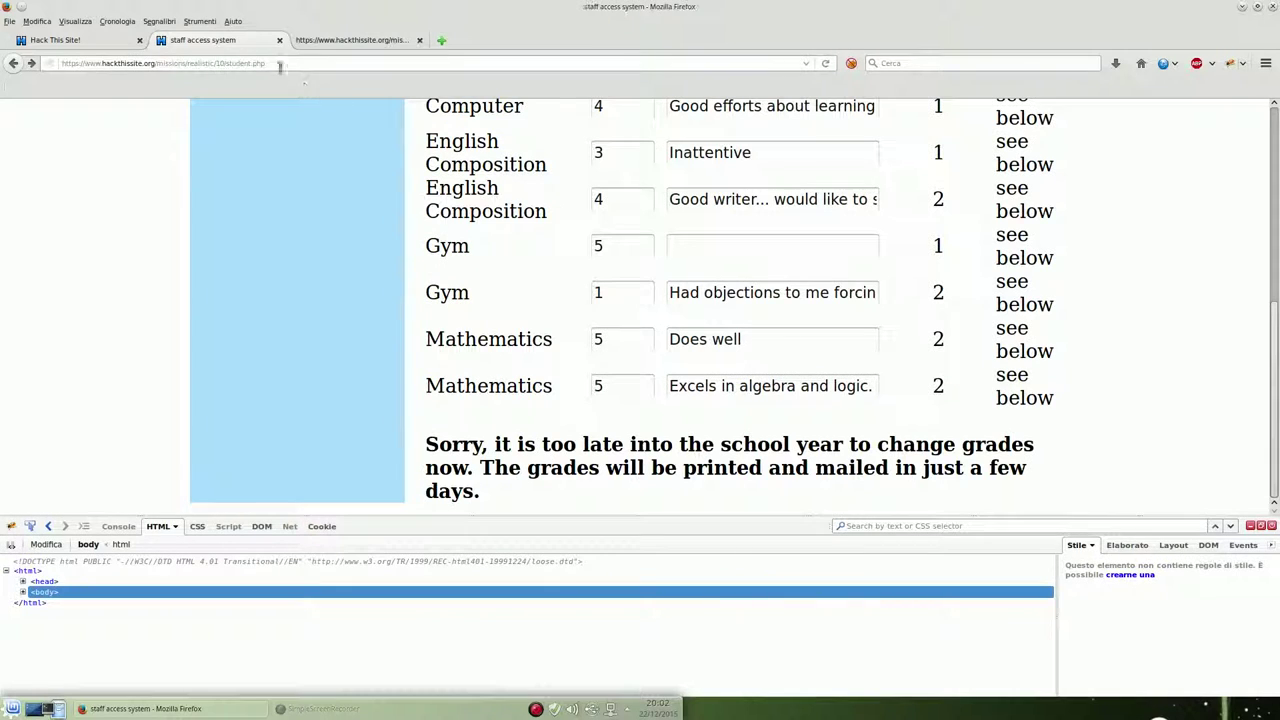
Paste the copied staff.php link with &grade=5&comment= appended to set record 7 to 5
drag(227, 63, 61, 63)
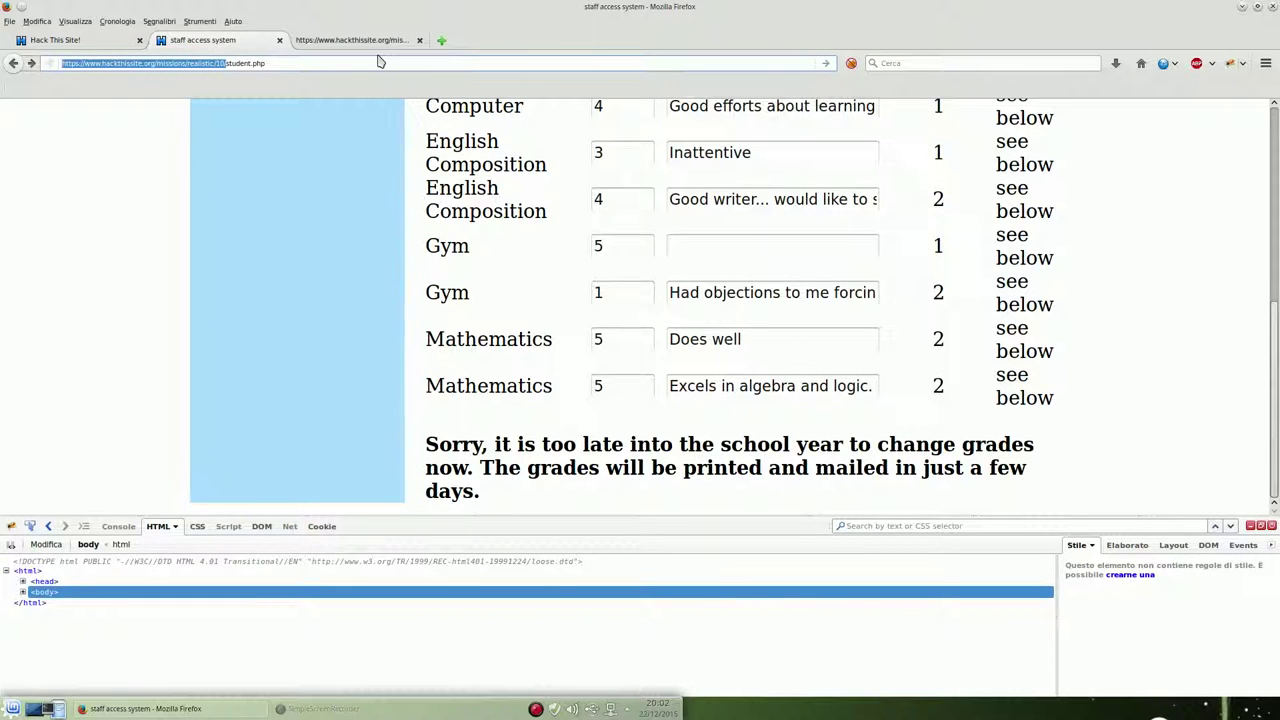
shift+click(378, 63)
text(staff.php?action=changegrades&changeaction=modrec&rec=7&studentid=1)
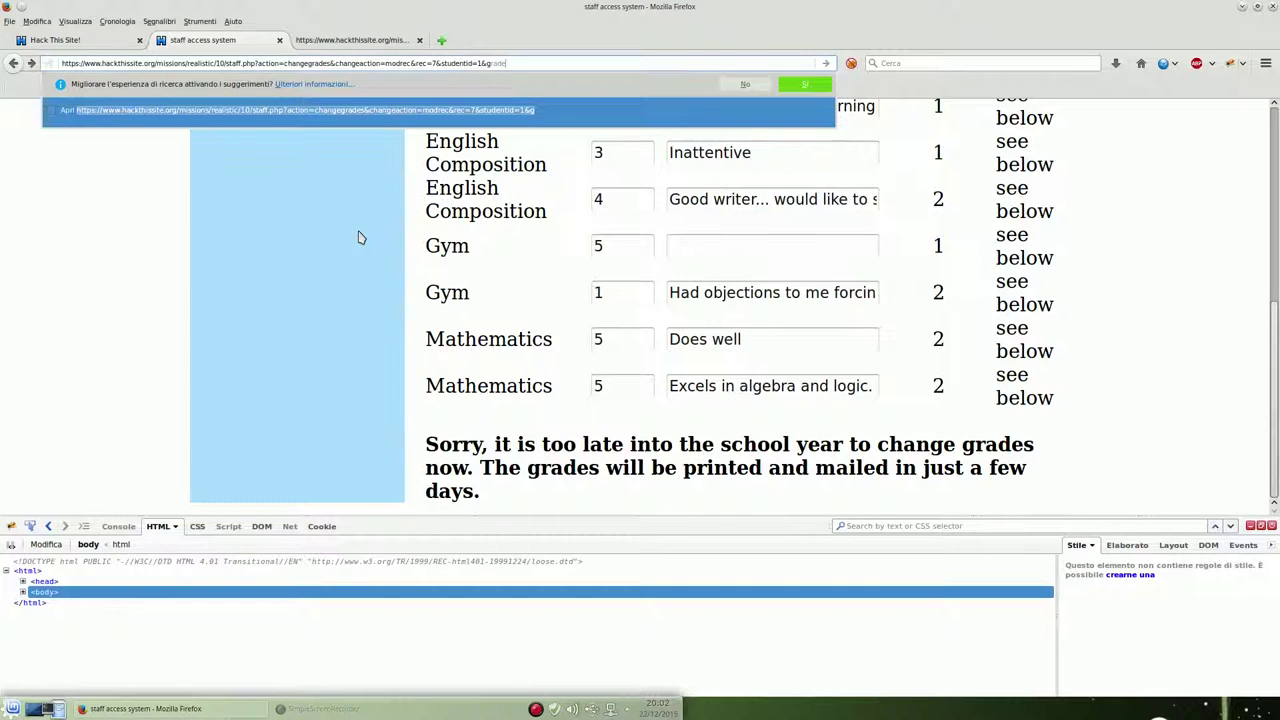
text(&comment=)
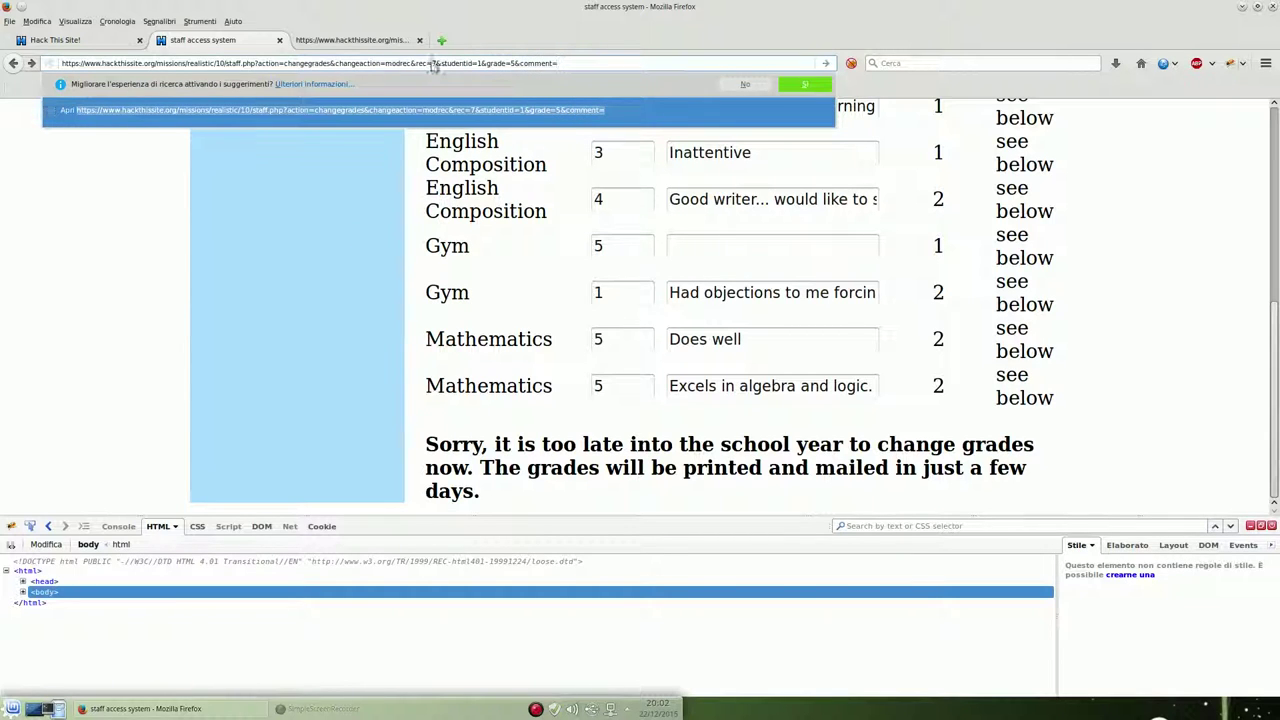
click(420, 63)
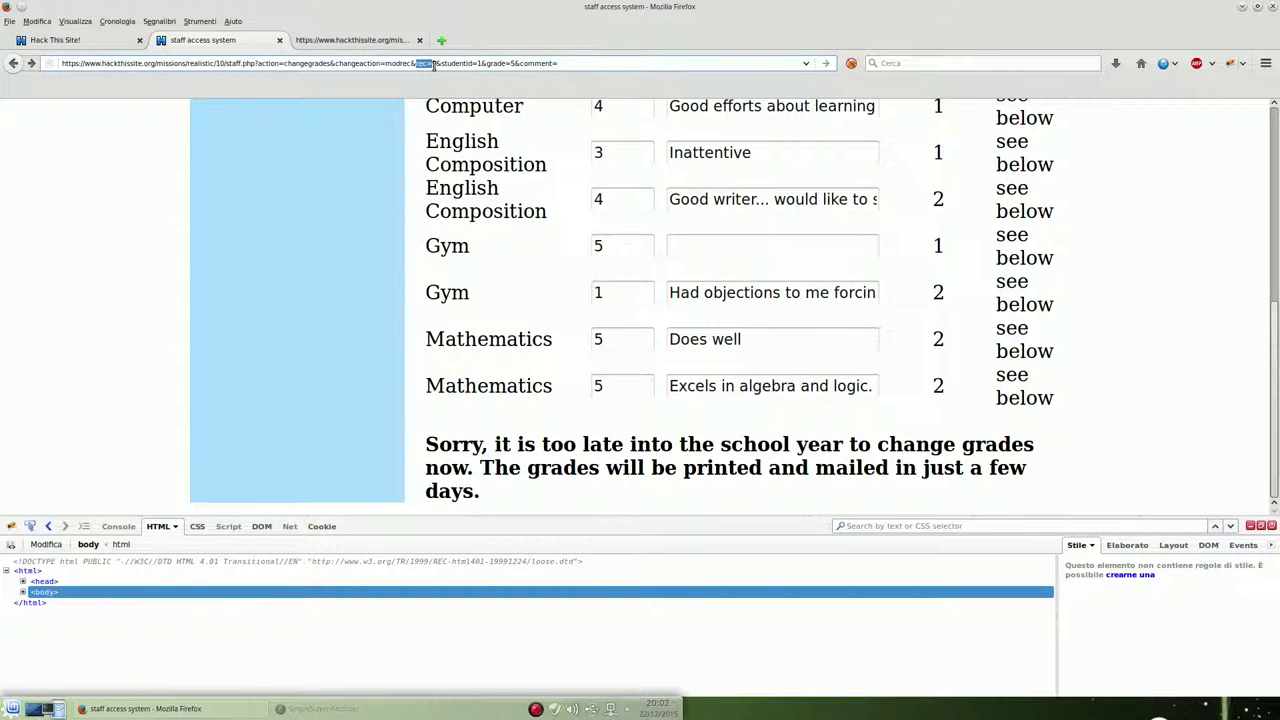
triple_click(438, 63)
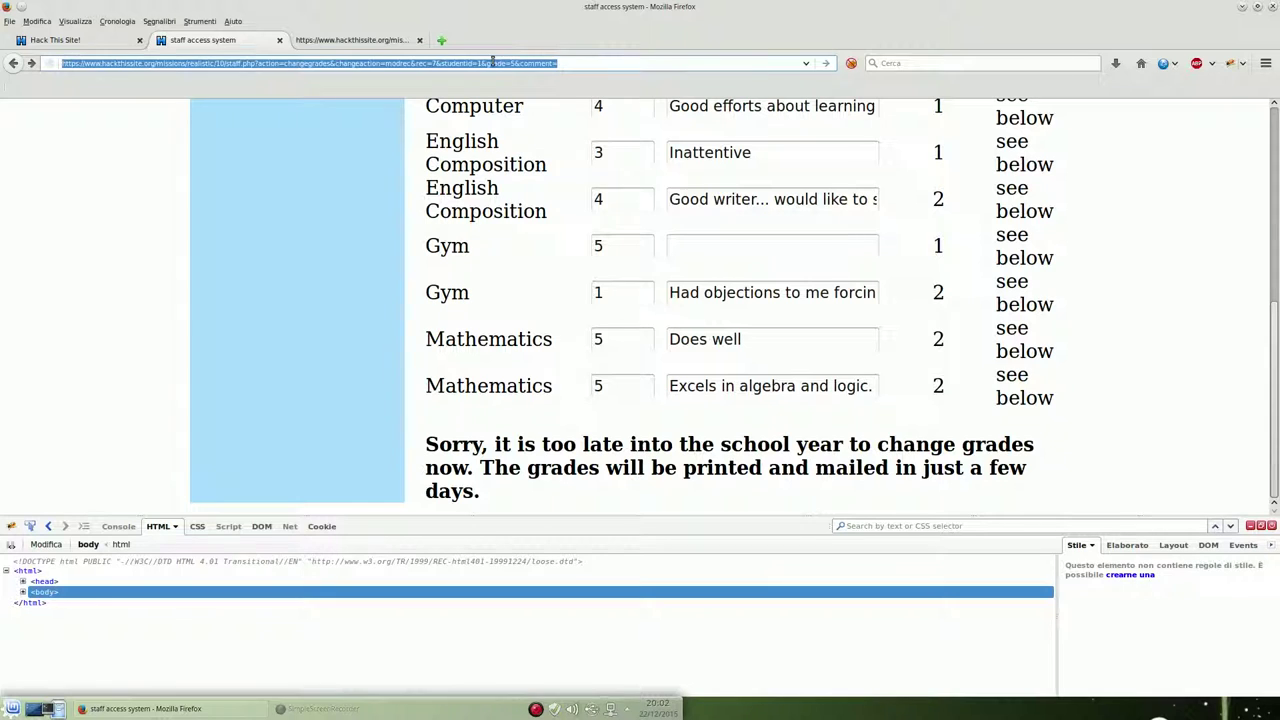
key(Return)
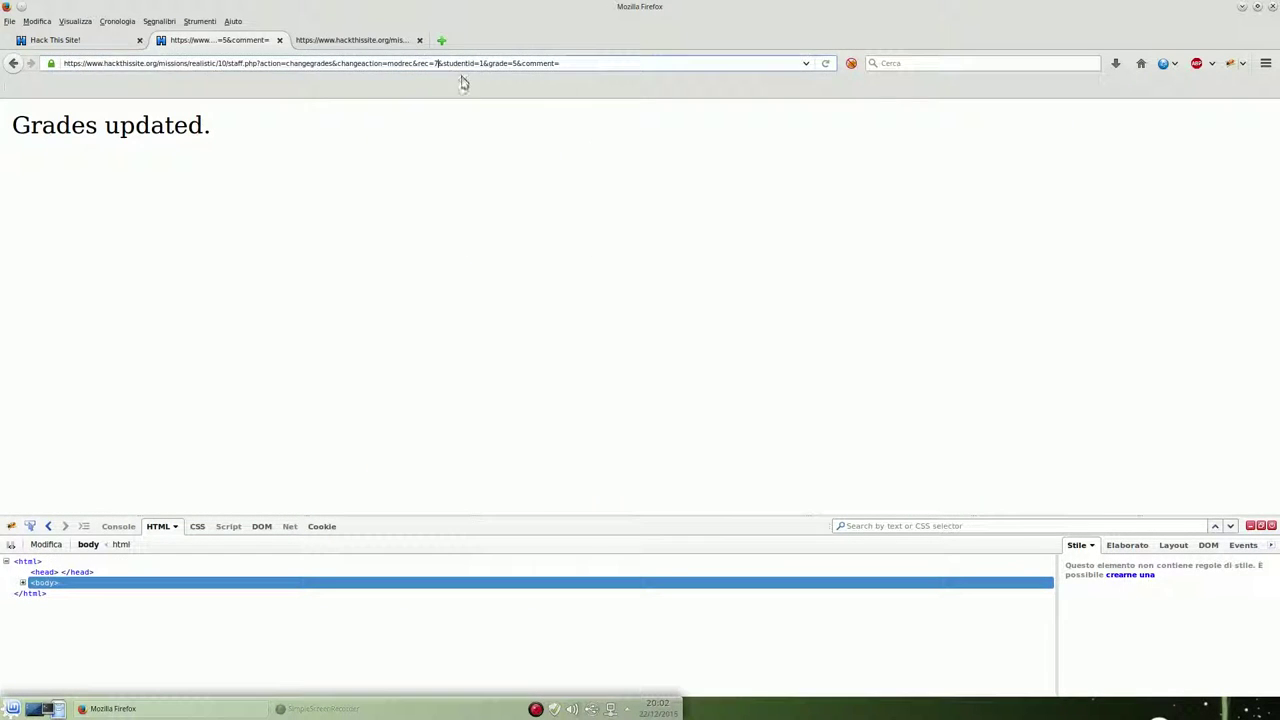
Resubmit the grade-5 change for records 0 through 3 until the Congrats page appears
key(Return)
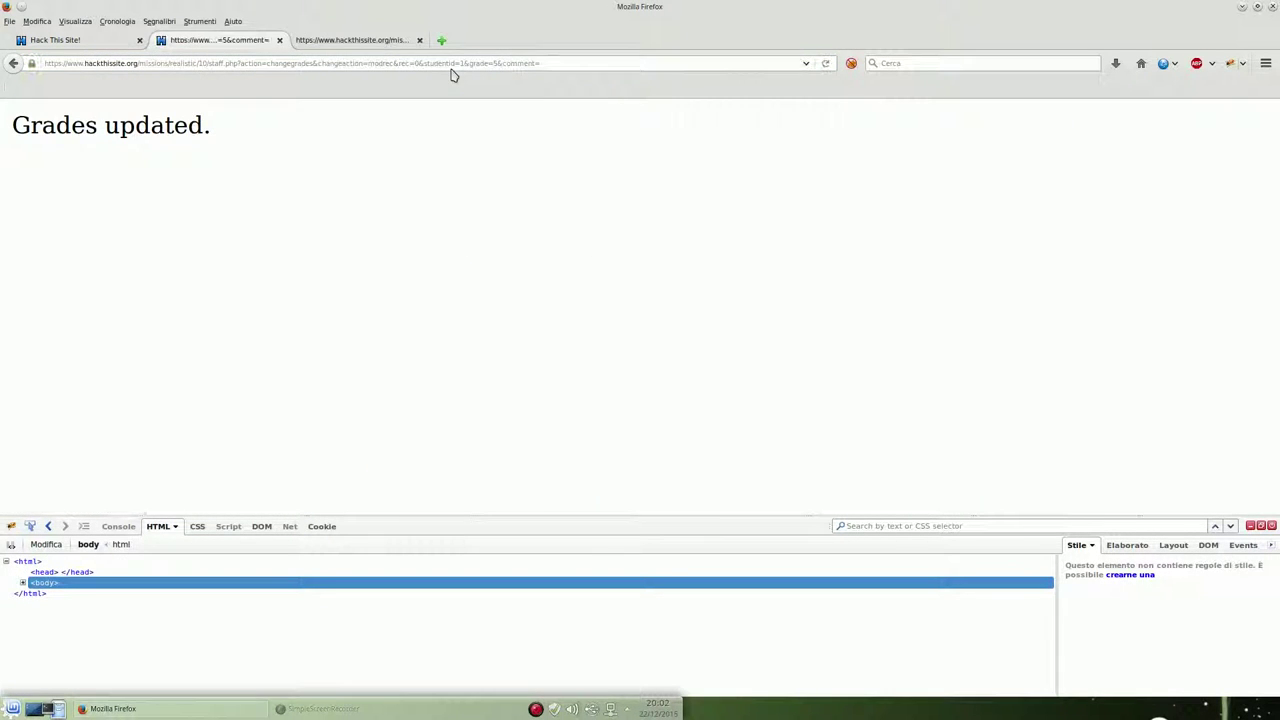
click(417, 63)
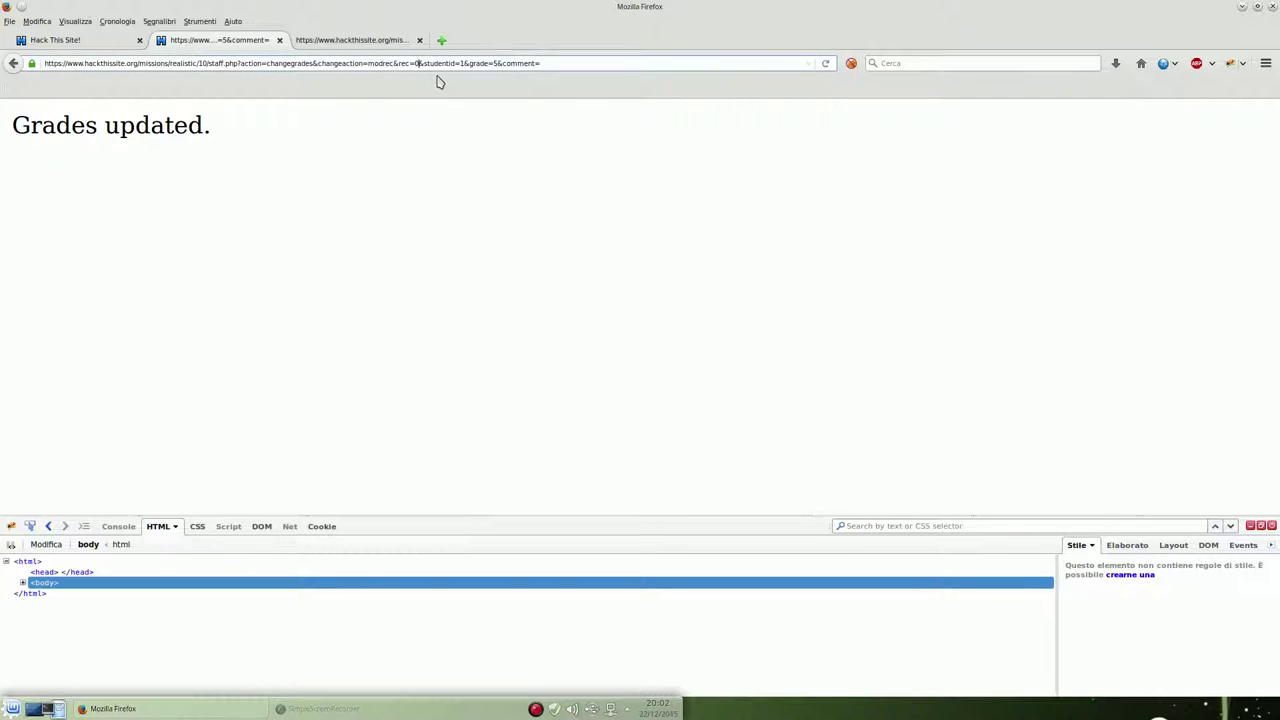
text(1)
key(Return)
key(Return)
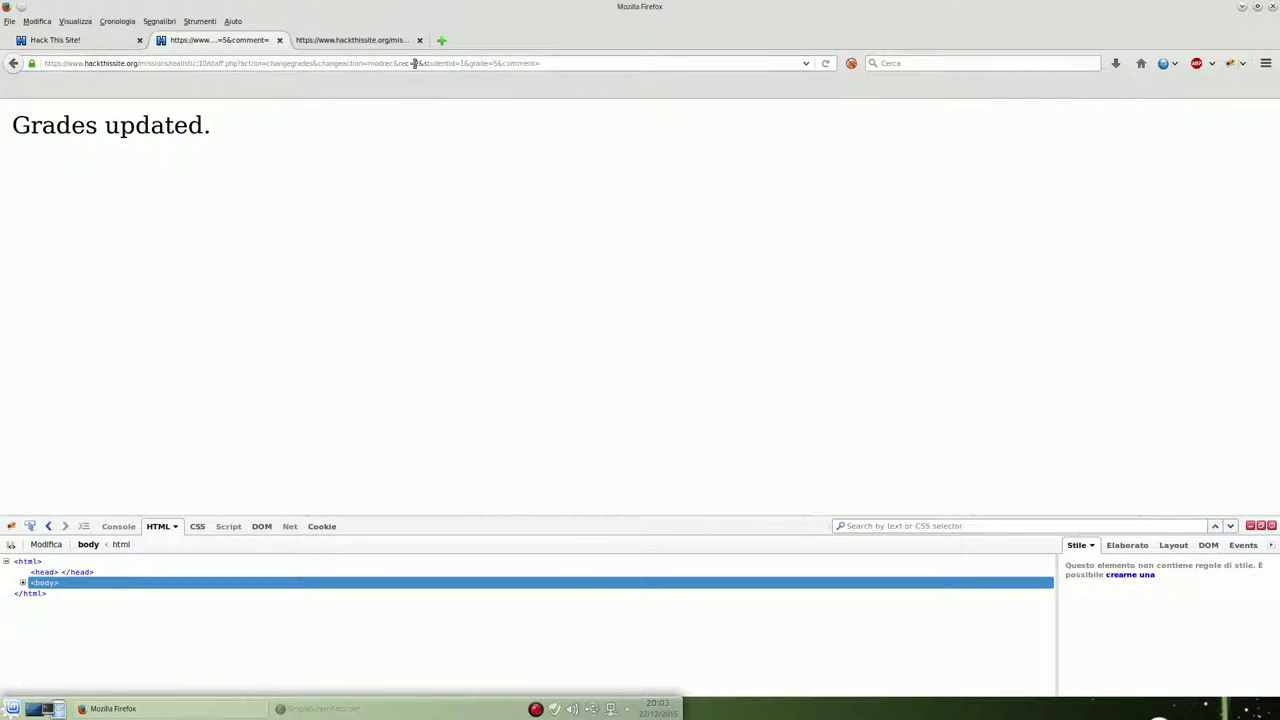
key(Return)
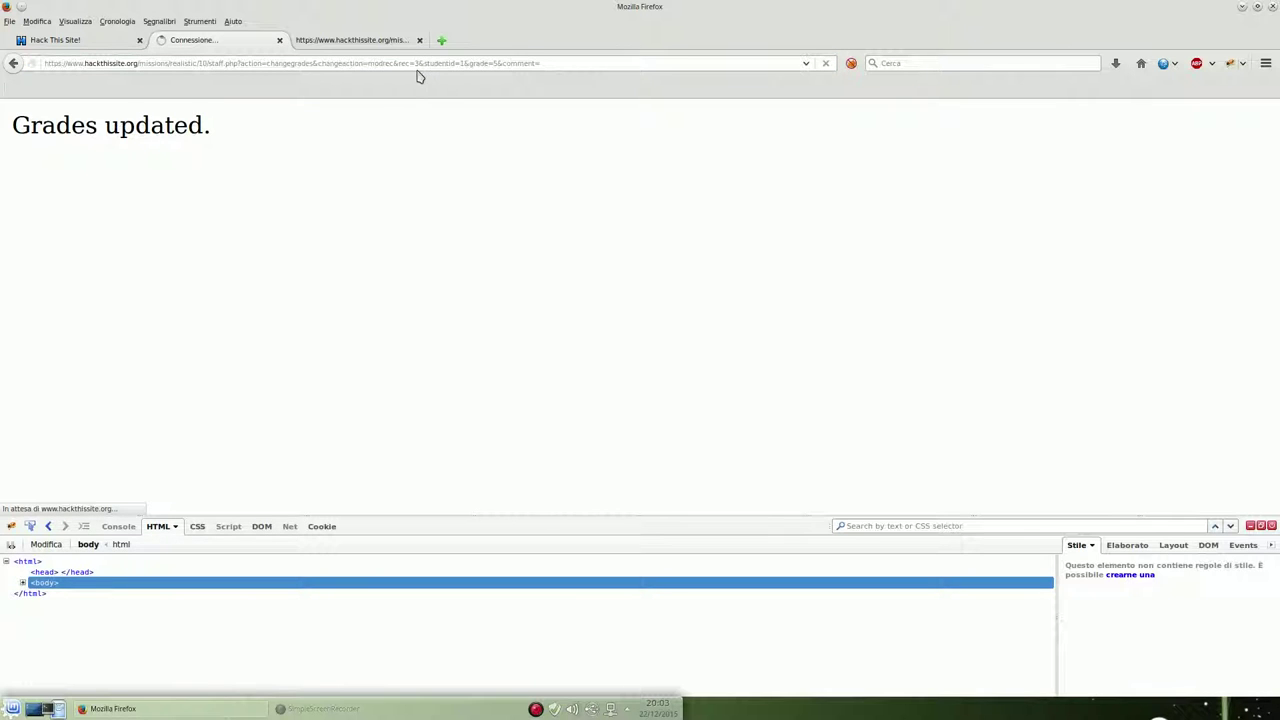
scroll(650, 272, down, 5)
scroll(650, 265, up, 3)
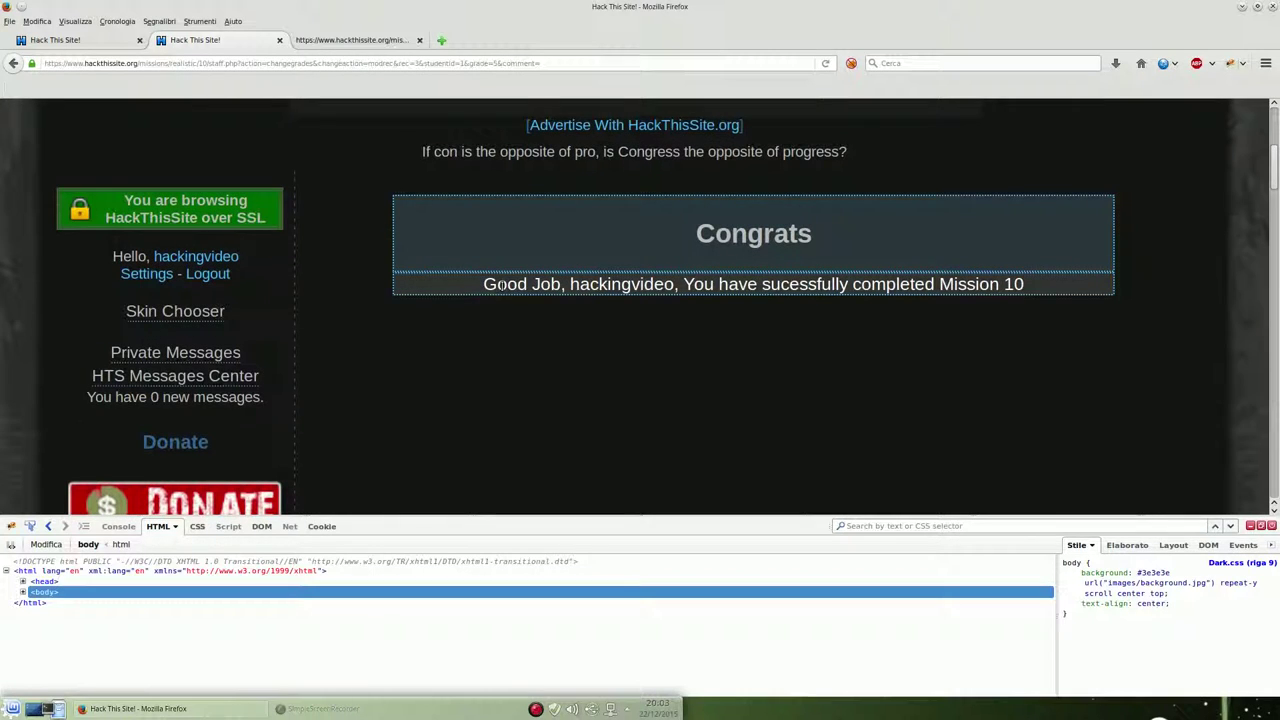